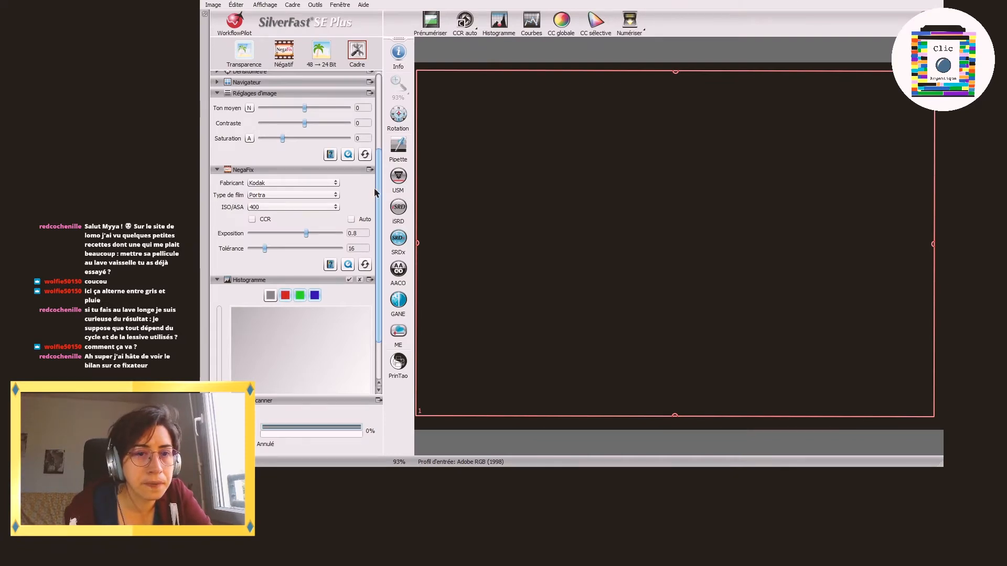
Step: Replace the camera name at the end of the scan file name with NikonFE, directly after lomo400
scroll(376, 192, up, 5)
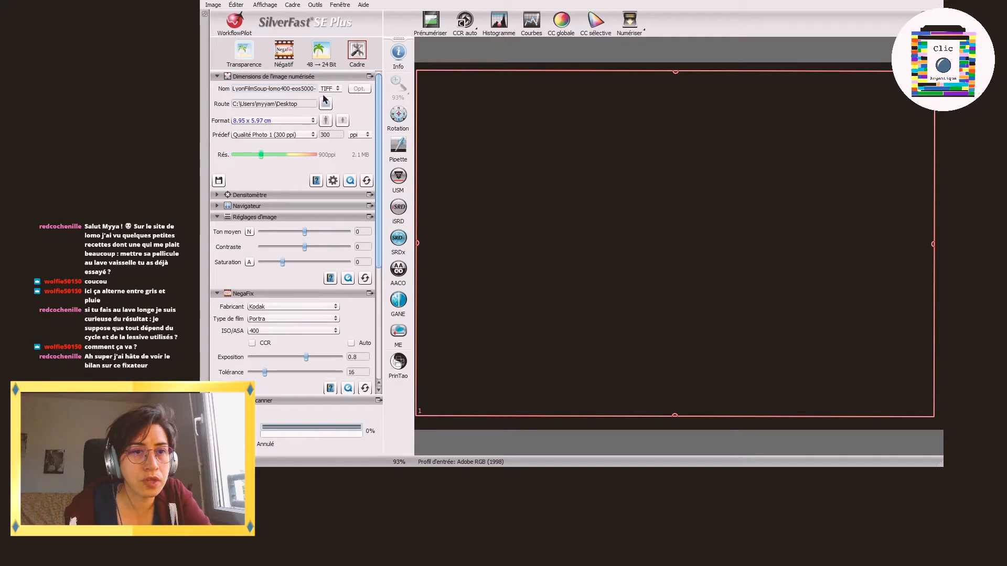
text(04.01-)
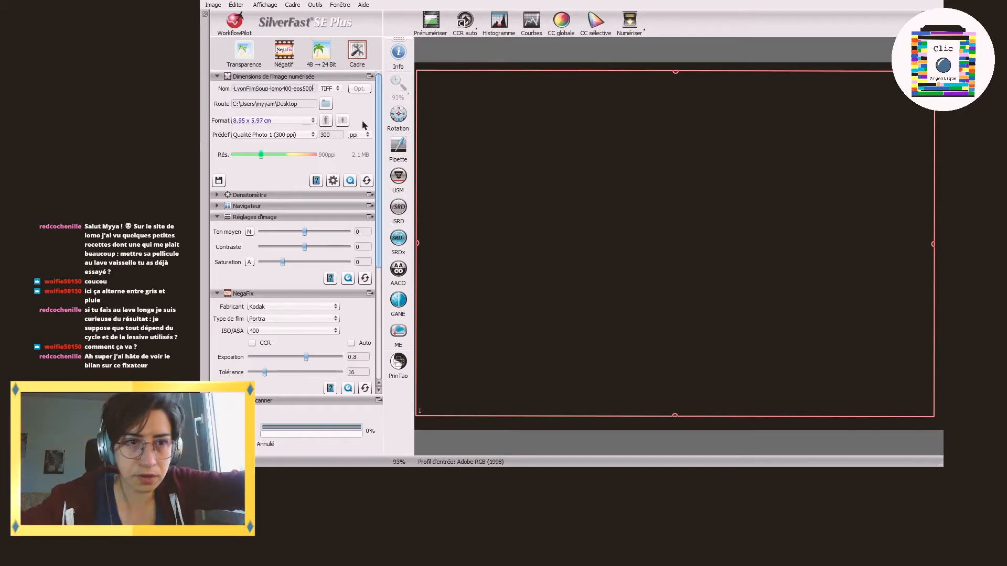
key(BackSpace)
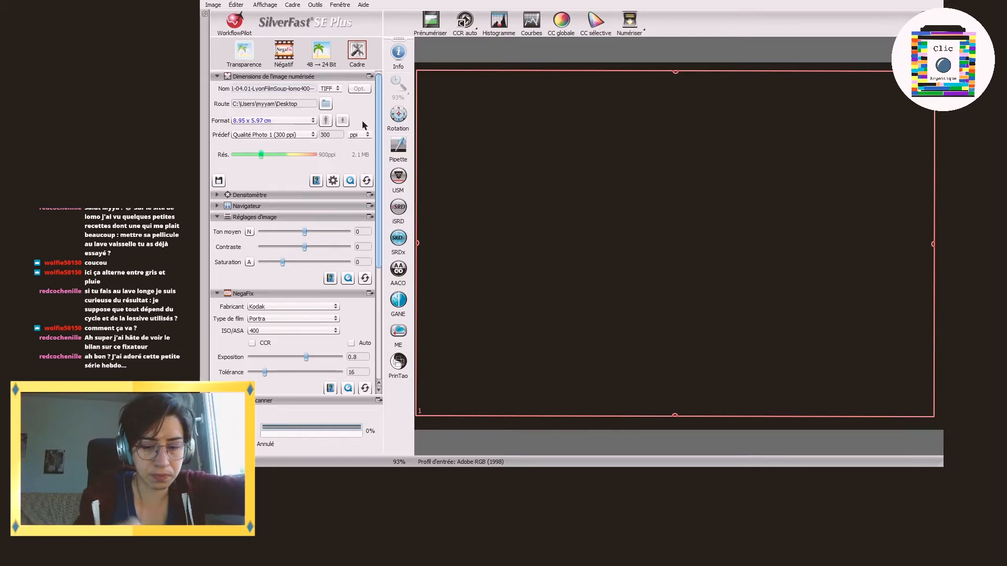
text(Ni)
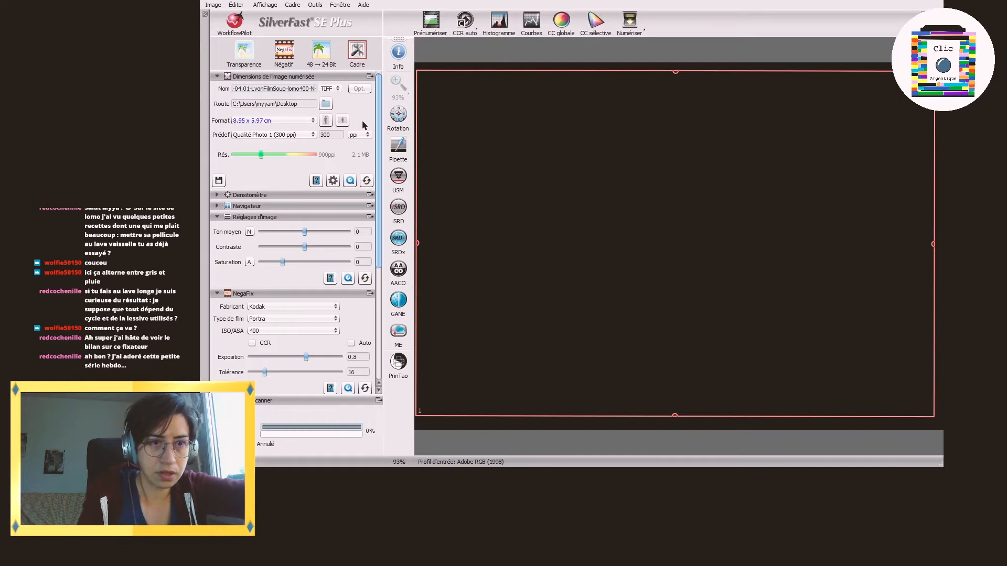
text(kon-)
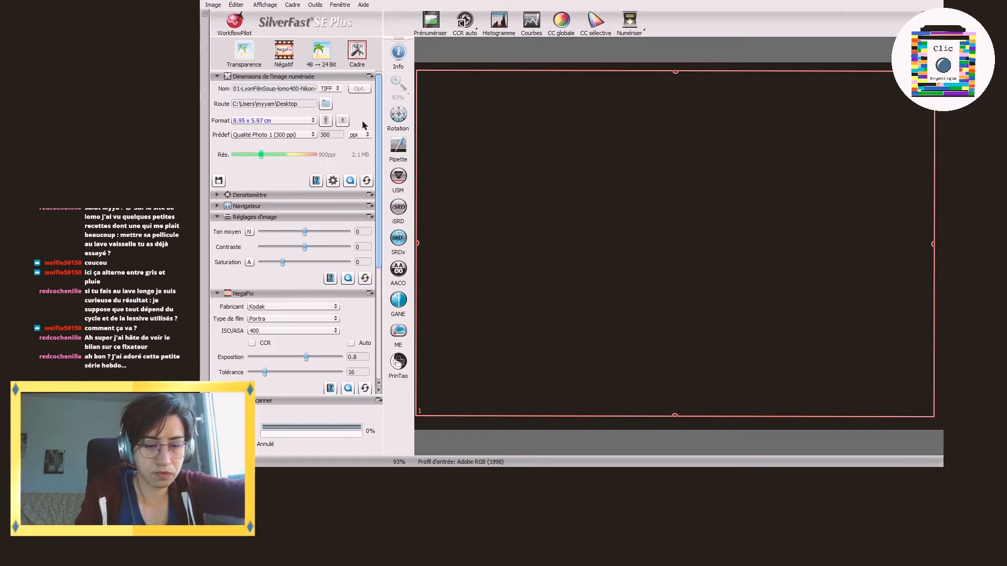
key(BackSpace)
text(FE)
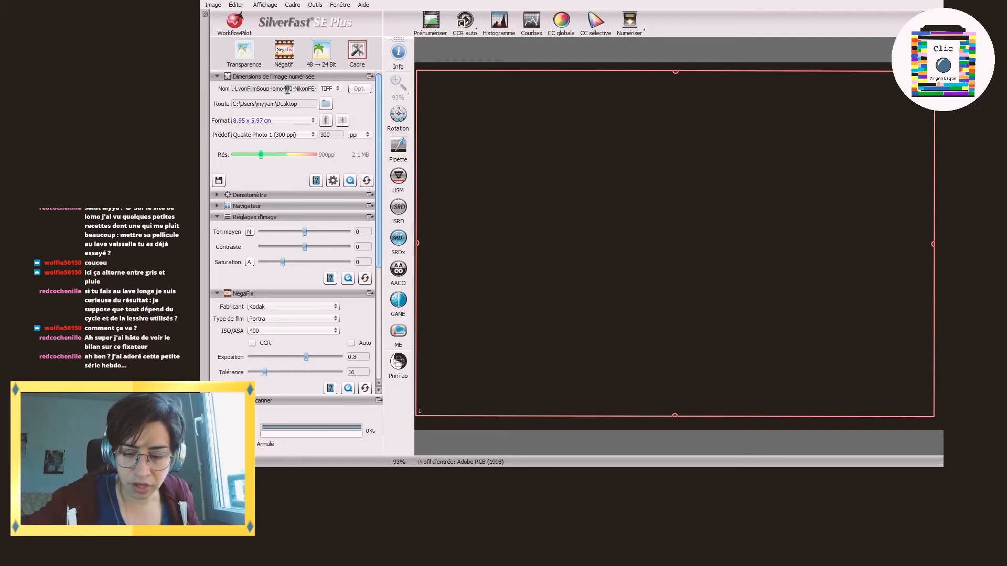
Step: Shorten the date prefix so the scan file name reads 2021-04-LyonFilmSoup-lomo400-NikonFE-
key(Home)
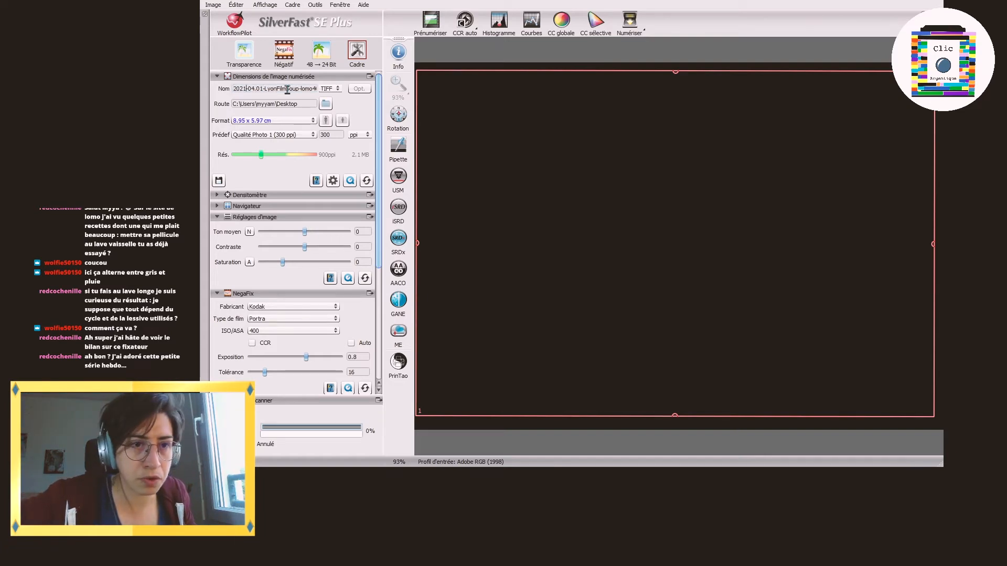
key(Delete)
key(Delete)
key(Delete)
key(BackSpace)
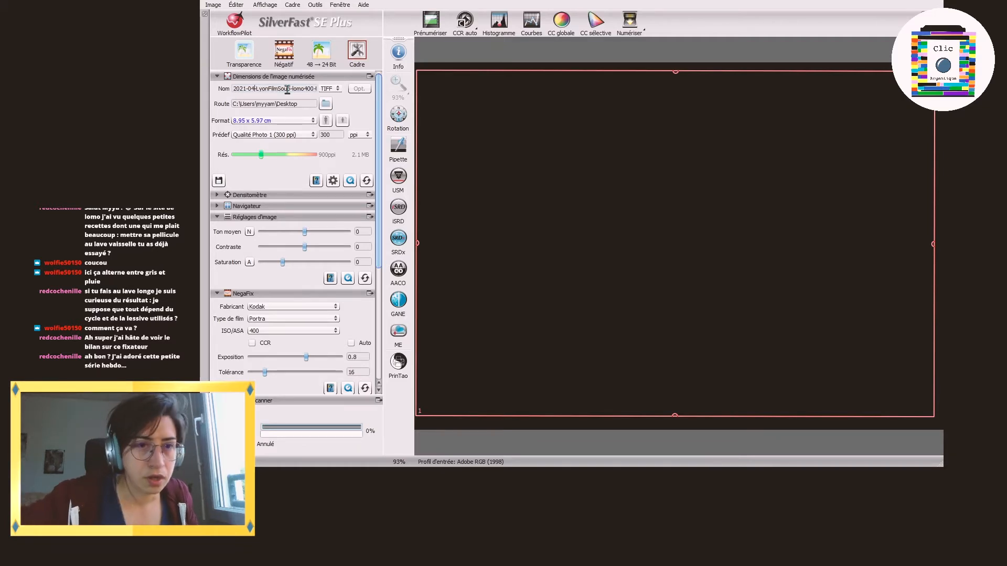
text(-)
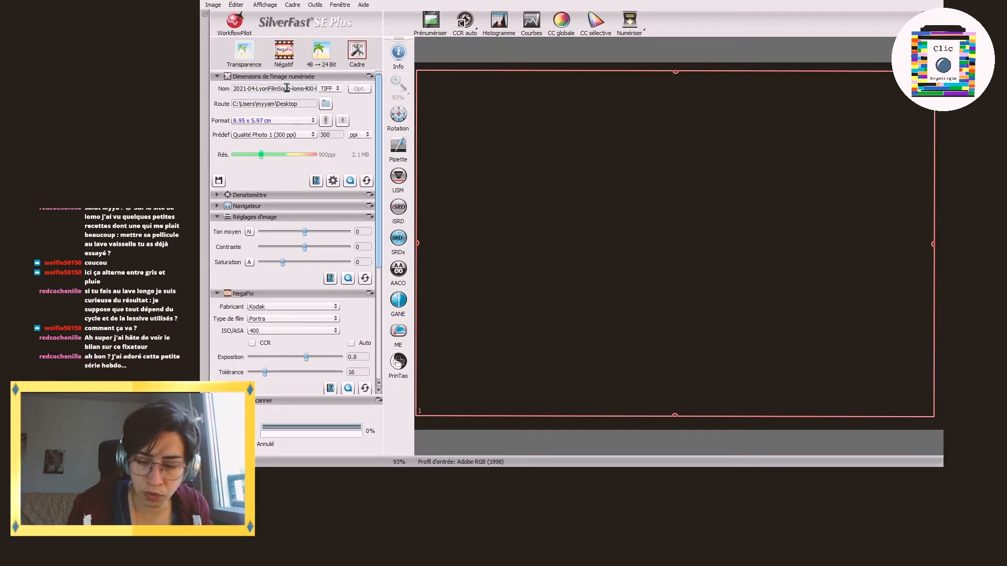
text(NikonFE-)
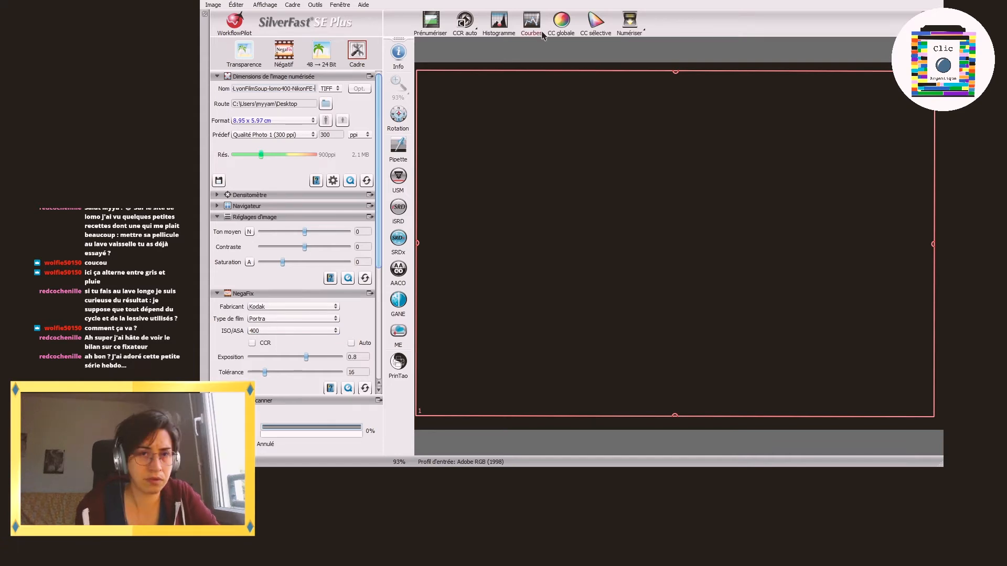
Step: Prescan the negative and fit the scan frame to the image area without the black border, about 7.88 x 5.95 cm
click(432, 23)
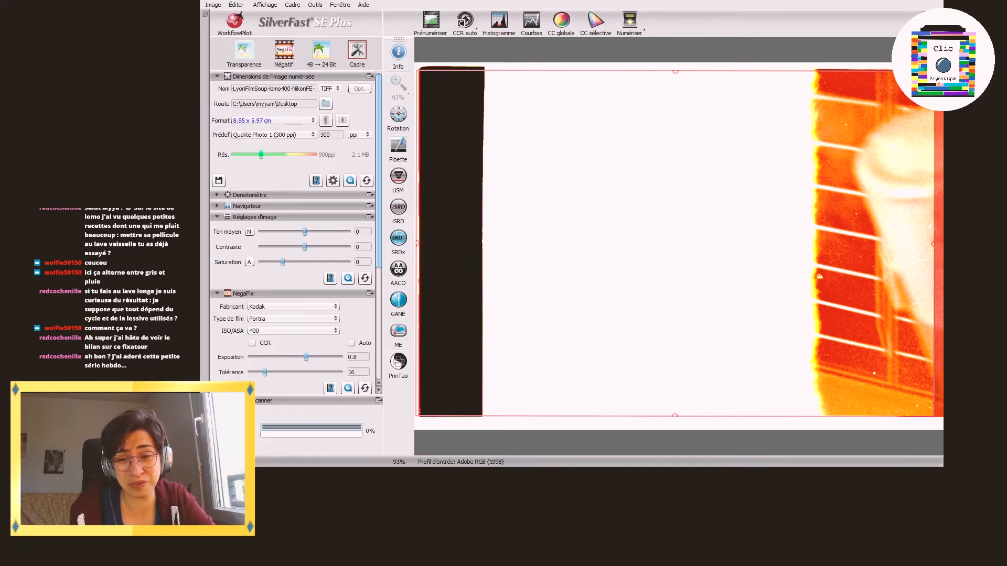
drag(417, 209, 487, 206)
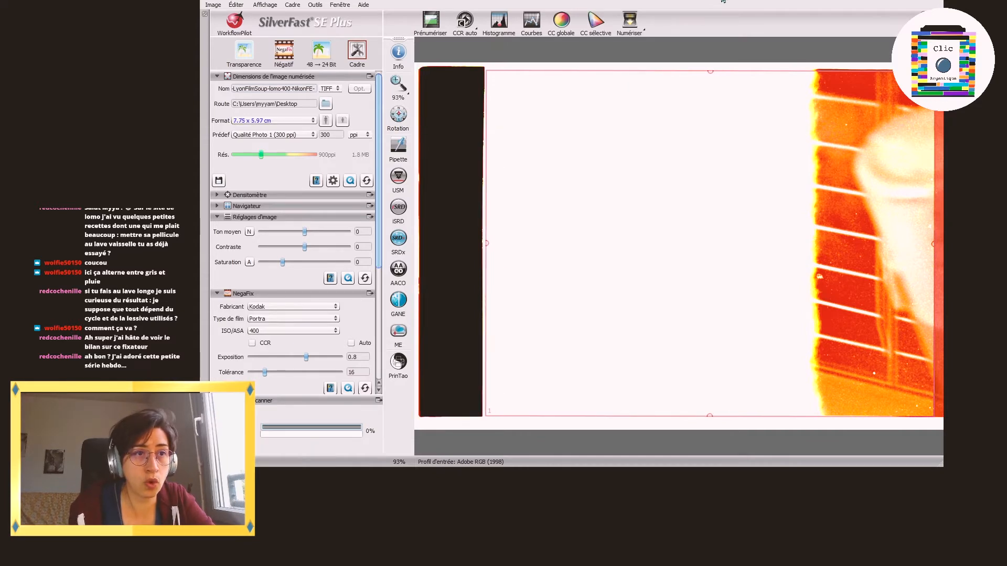
drag(933, 175, 939, 174)
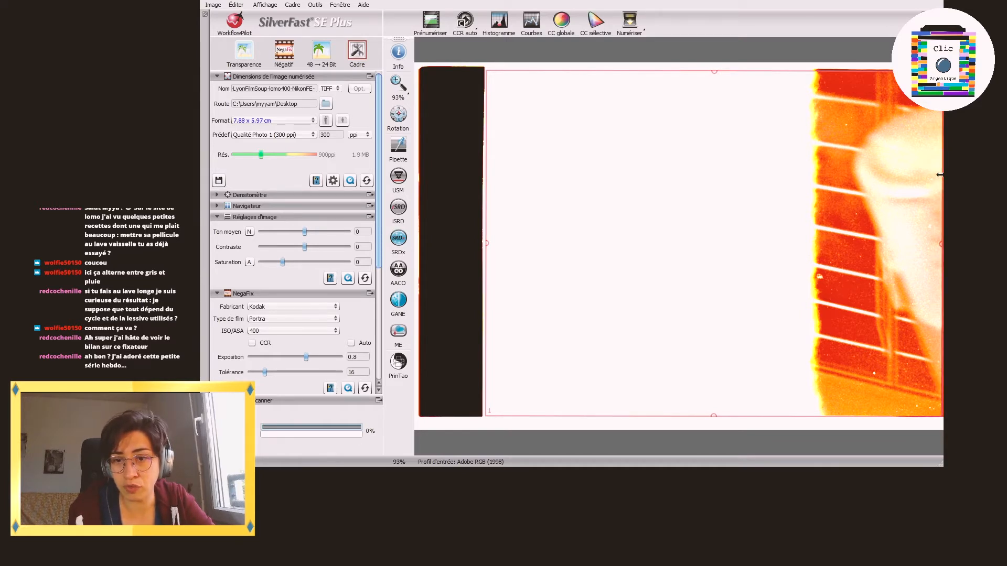
drag(834, 415, 833, 412)
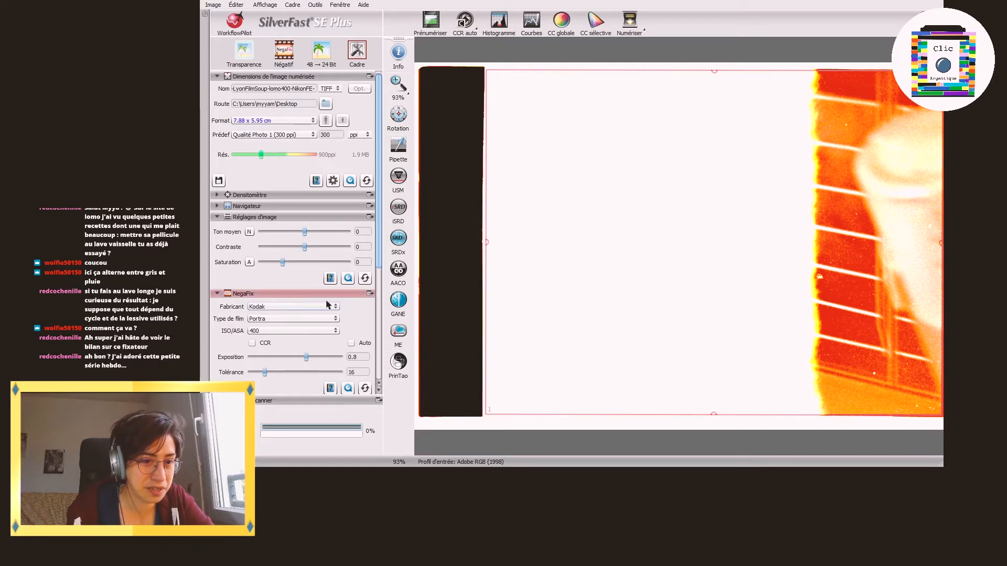
Step: Reset the histogram and raise the red channel's shadow point to 82
drag(379, 267, 376, 377)
click(365, 385)
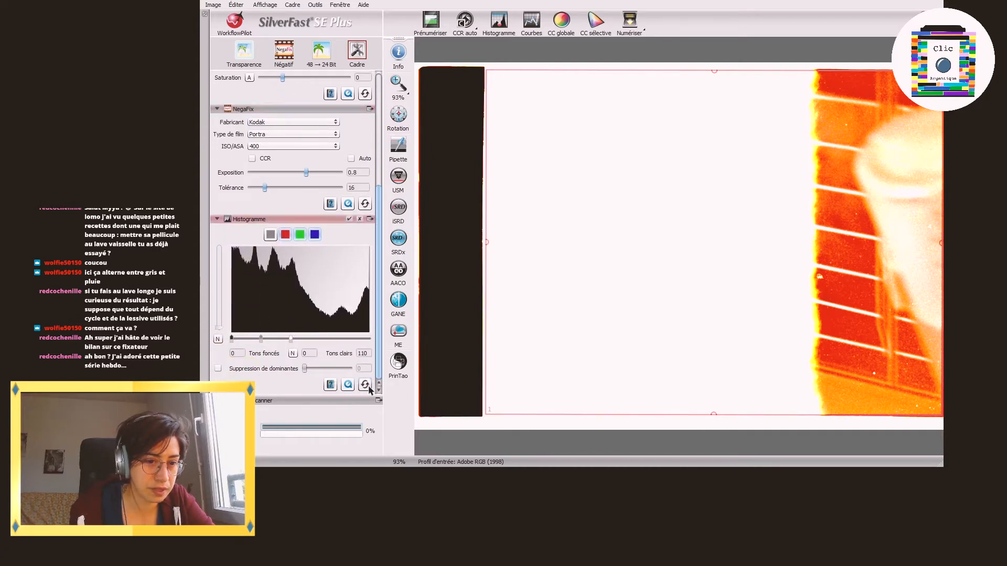
click(286, 235)
drag(232, 340, 277, 341)
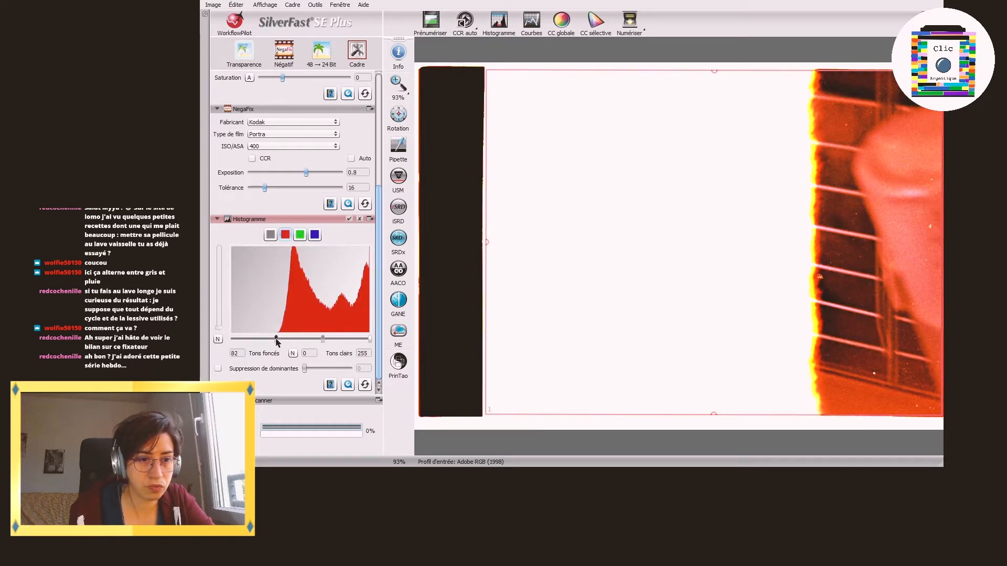
Step: Lower the green channel's highlight point to the end of its curve and set the blue channel's highlight point to 145
click(299, 235)
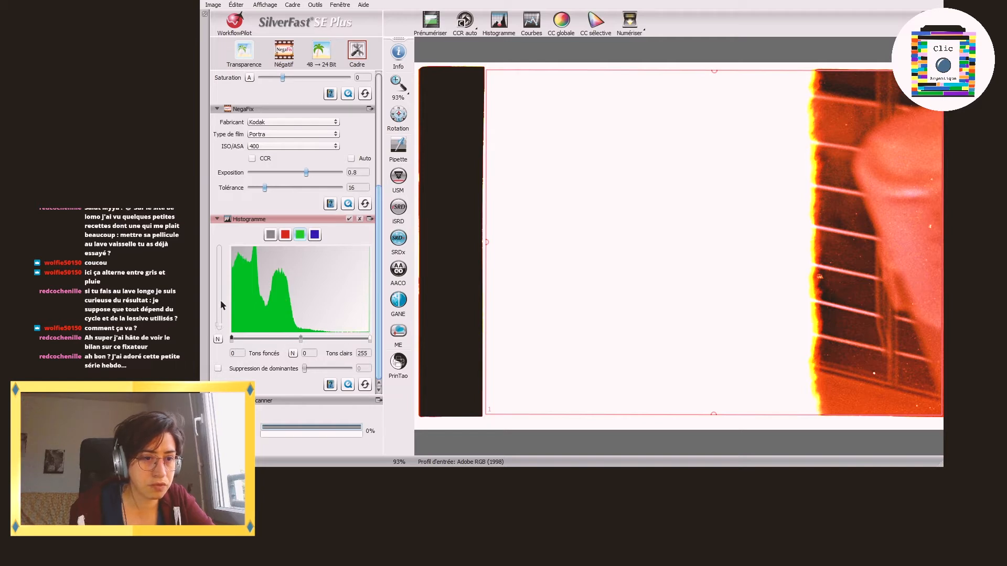
drag(220, 325, 222, 267)
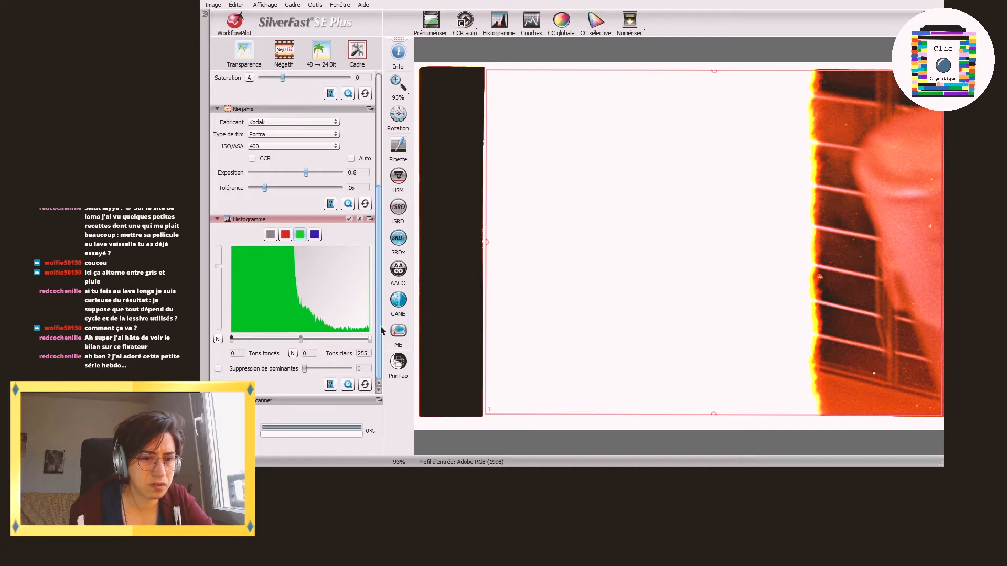
drag(369, 340, 336, 339)
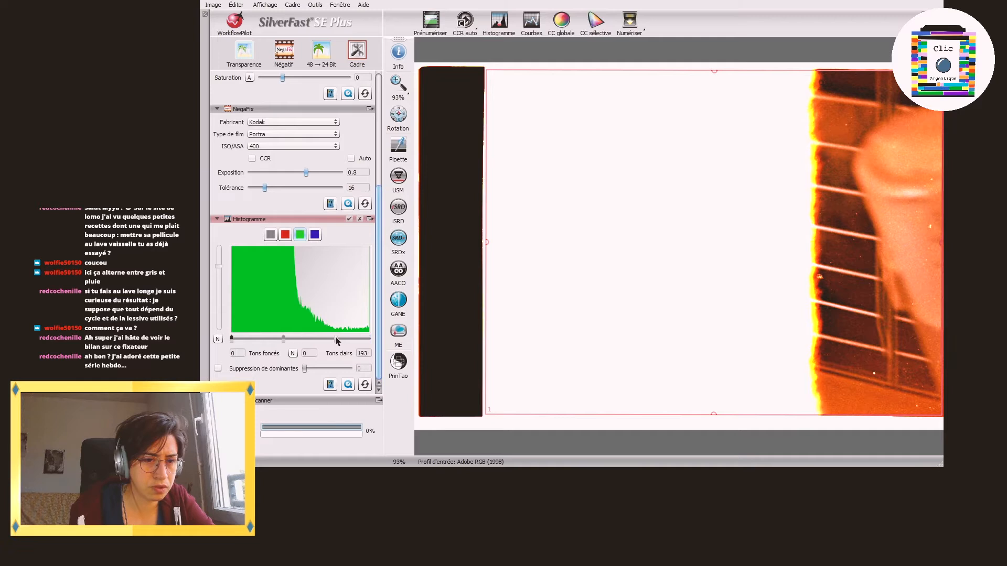
drag(219, 268, 219, 327)
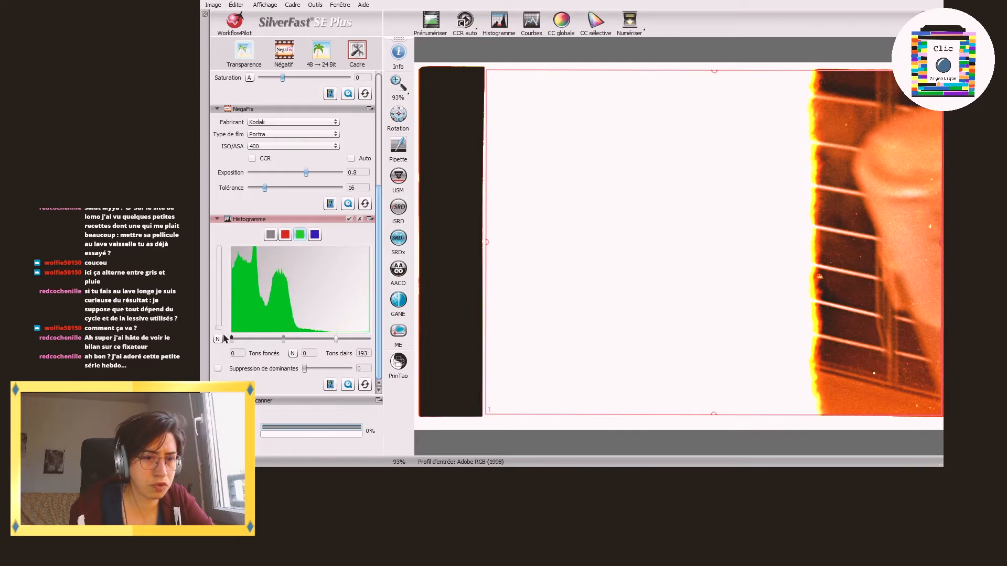
drag(335, 340, 309, 336)
click(314, 235)
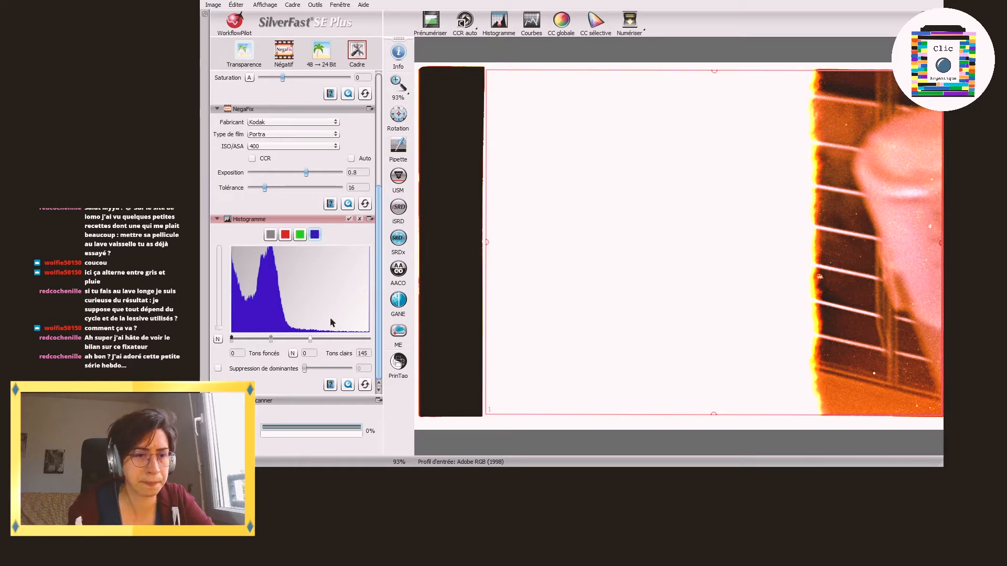
Step: Try the colour cast removal on the combined histogram and reset the histogram settings
click(273, 239)
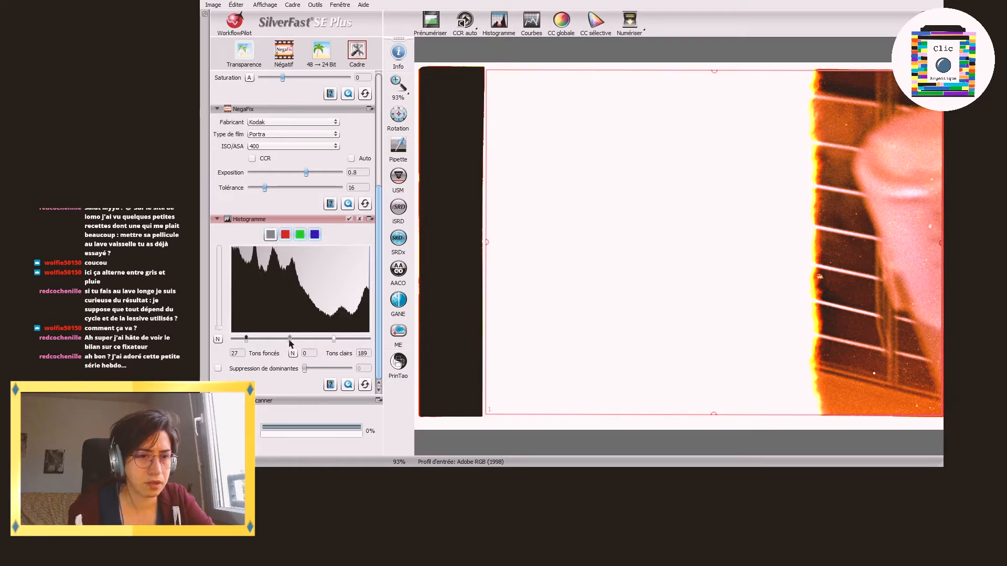
click(219, 369)
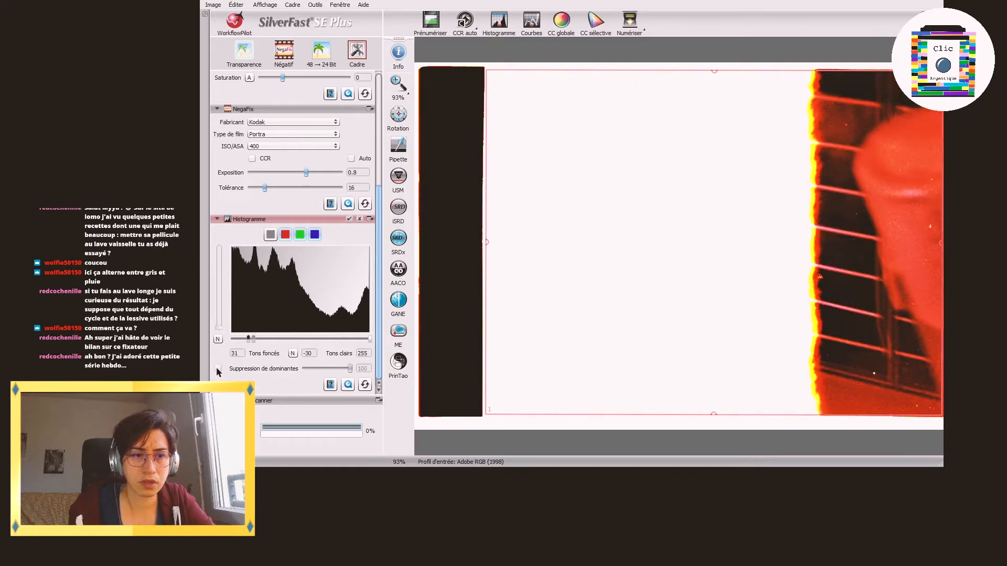
click(364, 384)
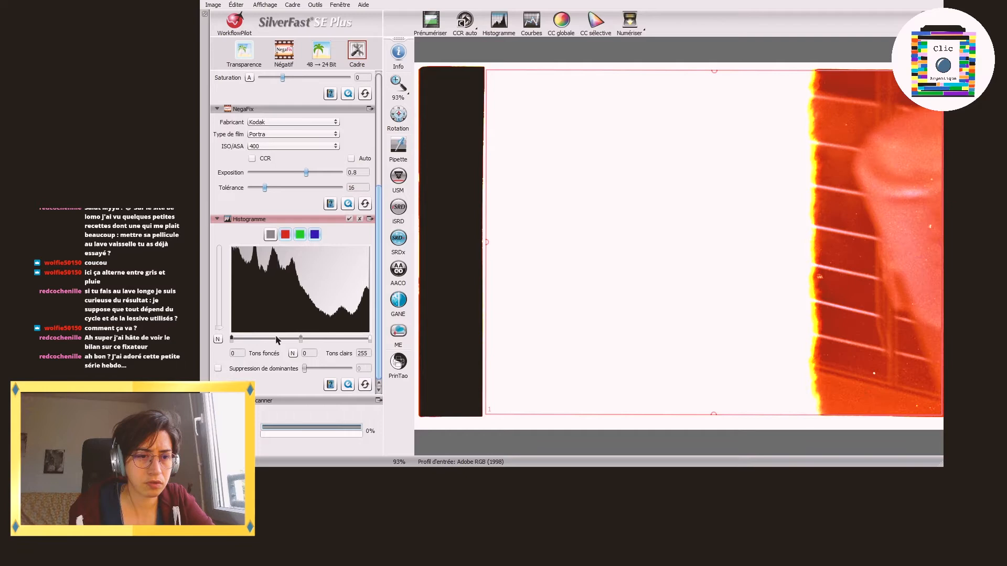
click(218, 369)
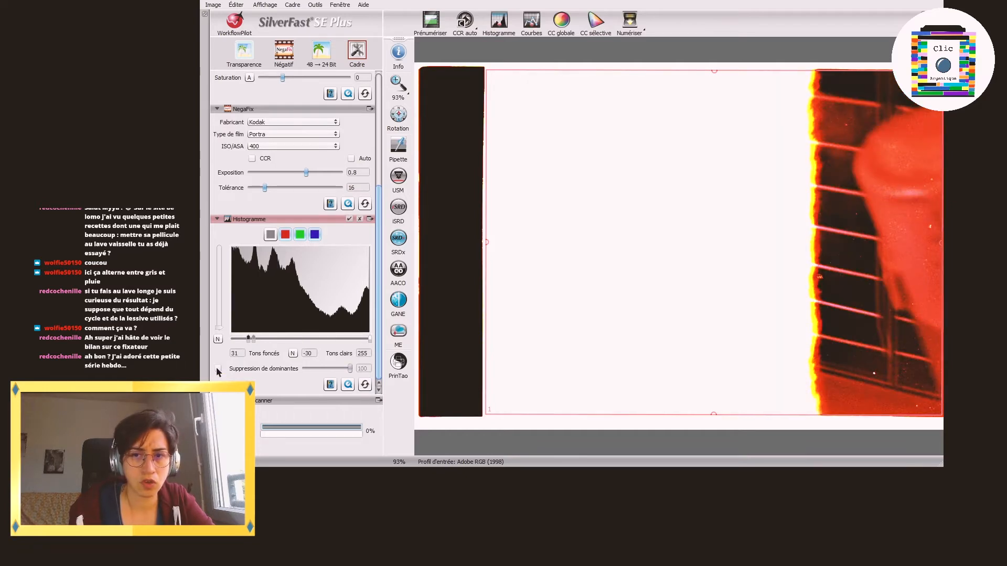
click(365, 385)
Step: Adjust the histogram per channel with red shadows at 84, lowered green highlights and blue highlights at 149
click(286, 236)
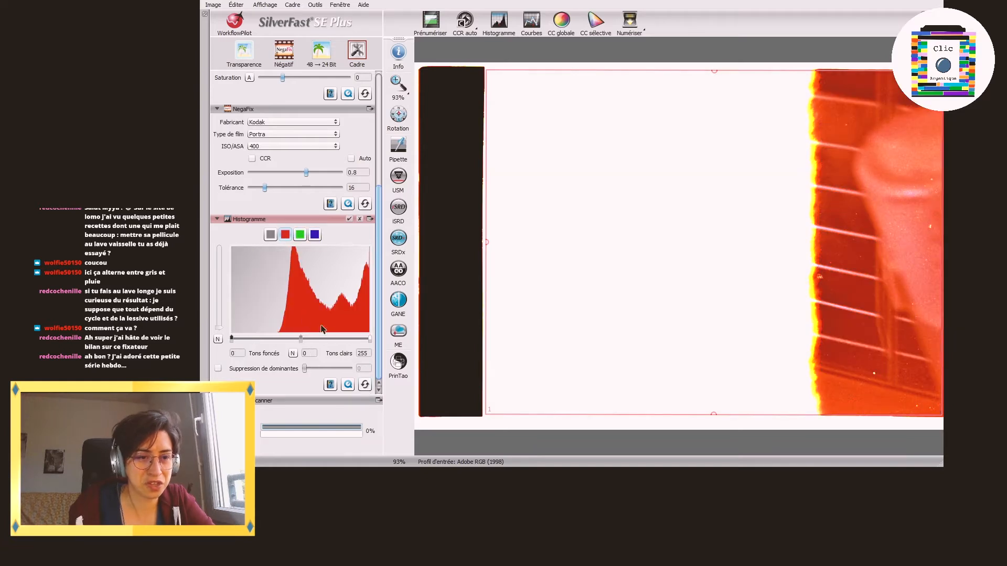
drag(232, 341, 279, 344)
click(300, 235)
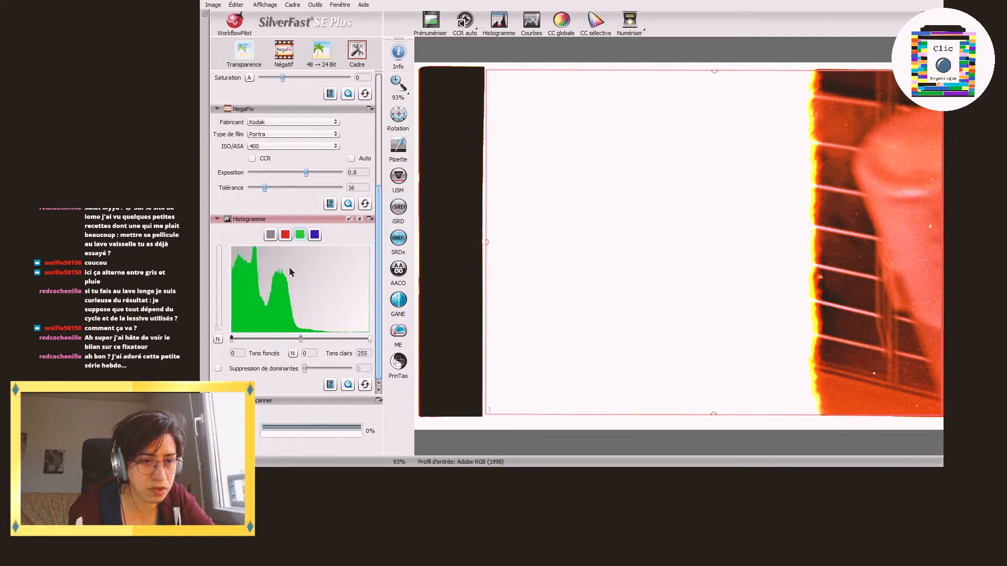
drag(370, 339, 313, 338)
click(313, 235)
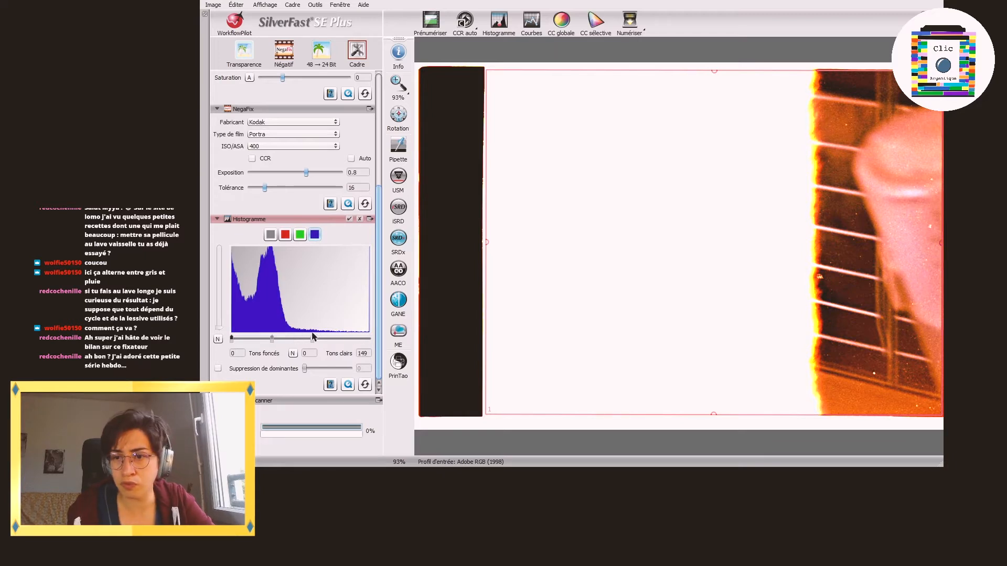
Step: Prescan the next negative and extend the scan frame's left edge to cover the whole image
click(430, 23)
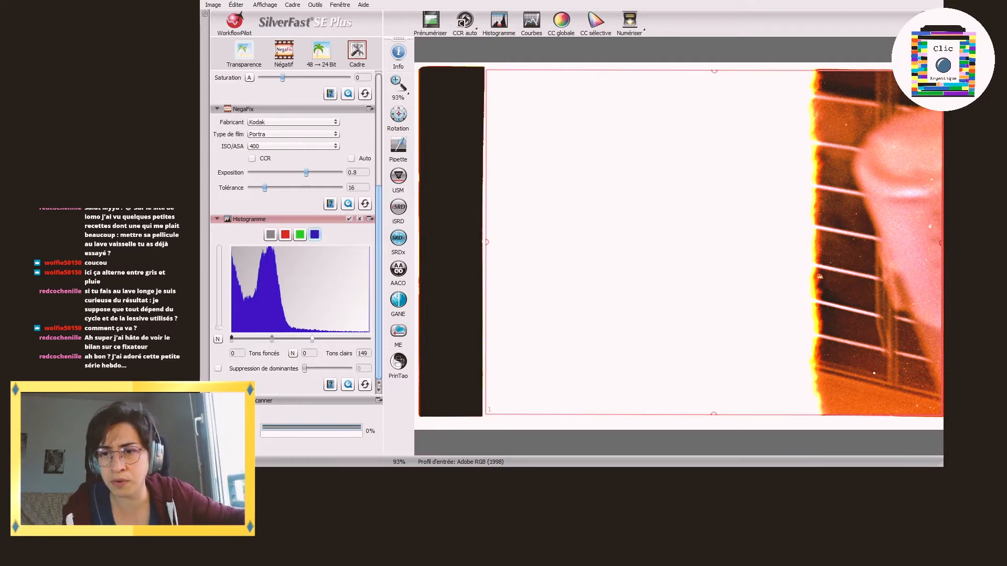
click(429, 26)
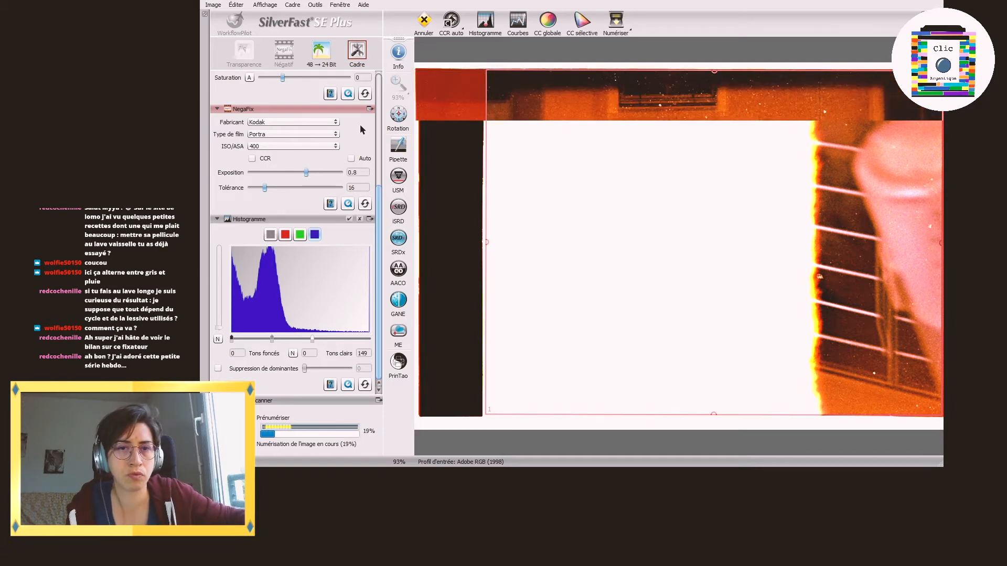
drag(486, 164, 419, 165)
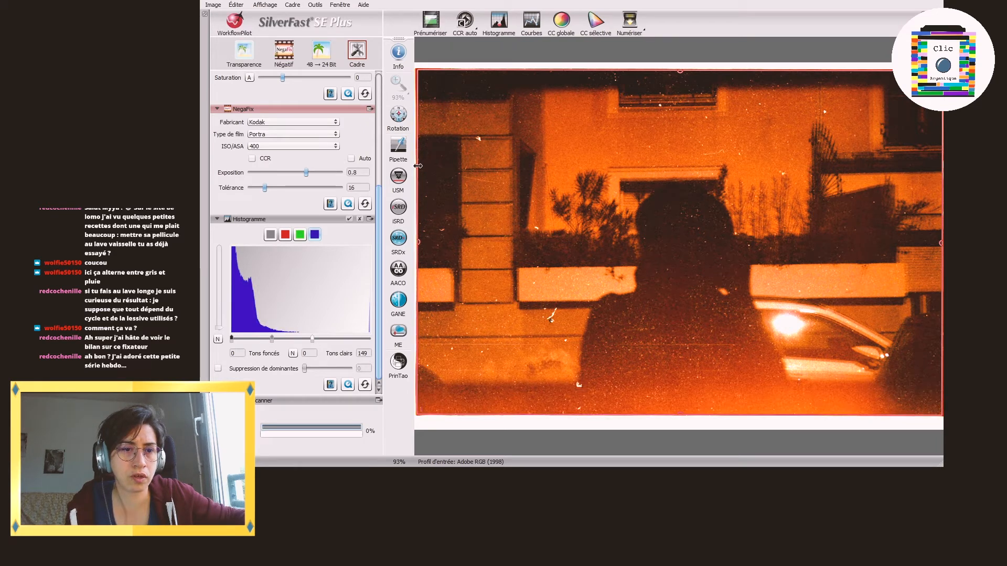
Step: Reset the histogram adjustments of the blue, red and green channels for the new image
click(365, 386)
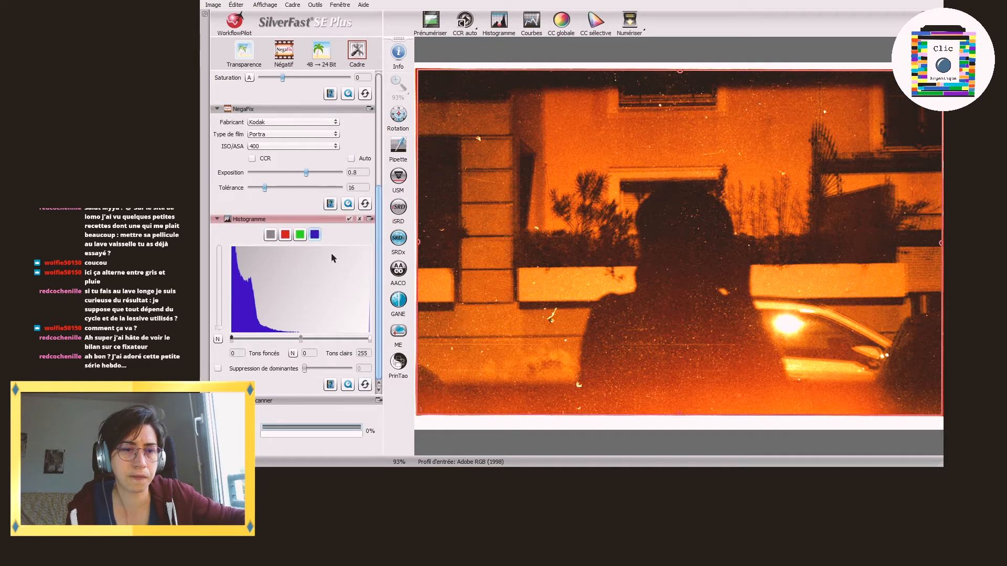
click(286, 234)
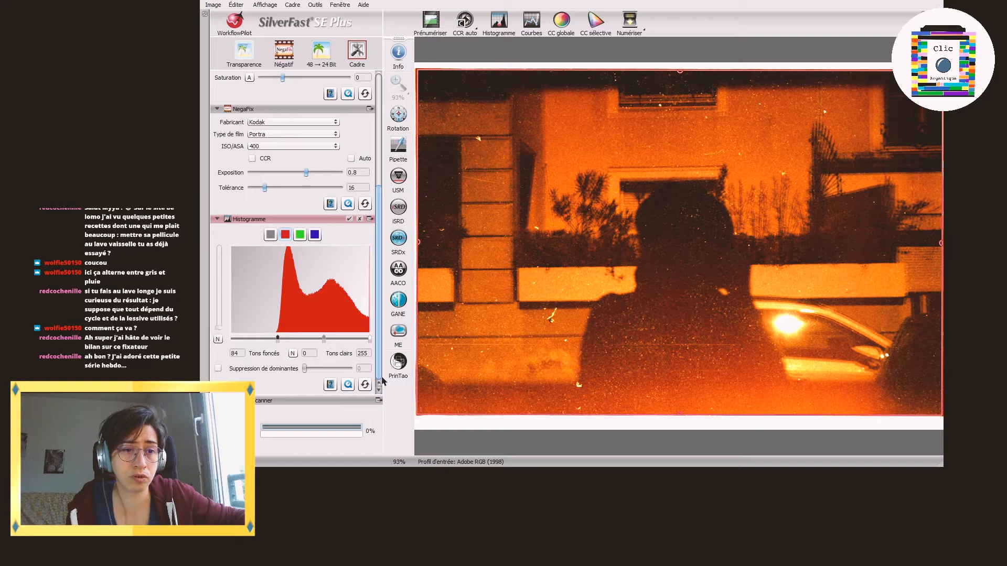
click(365, 384)
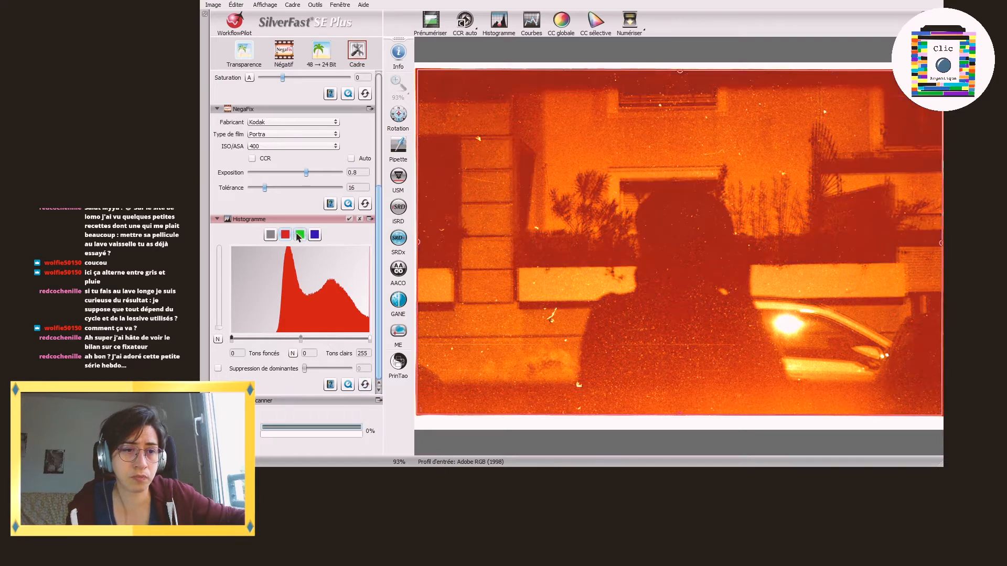
click(298, 236)
click(365, 385)
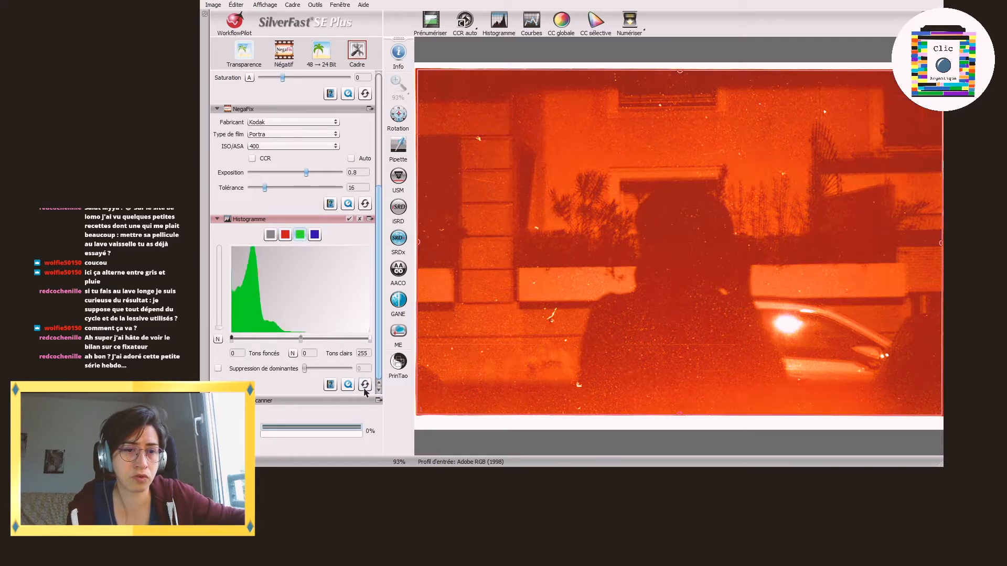
Step: Compare the blue, combined, red and green histograms of the silhouette image
click(314, 235)
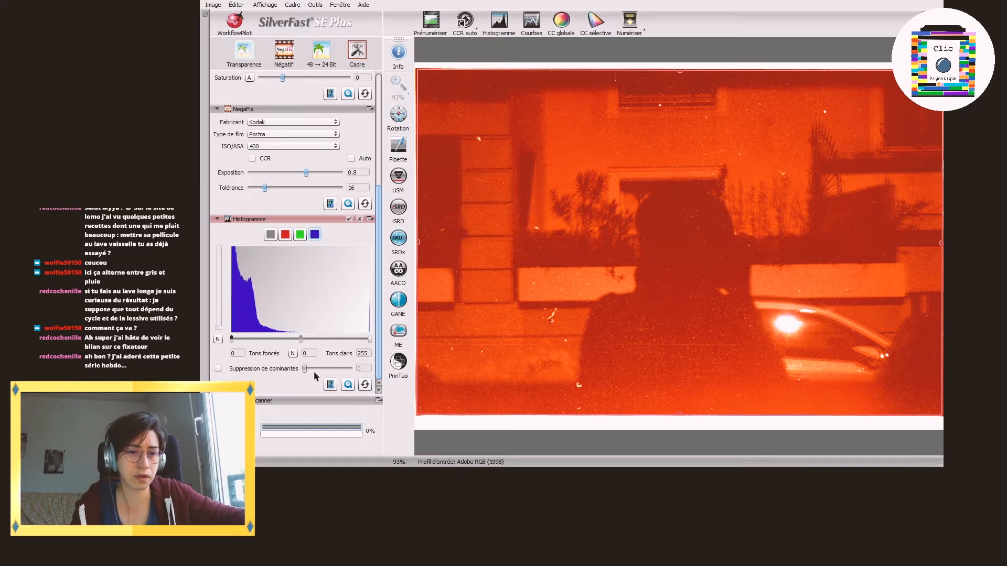
click(271, 234)
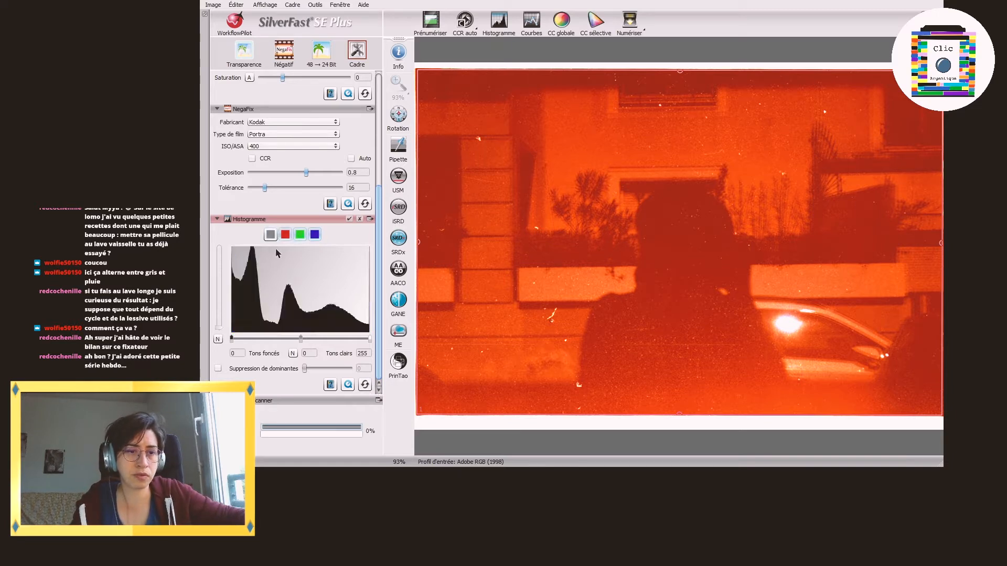
click(285, 236)
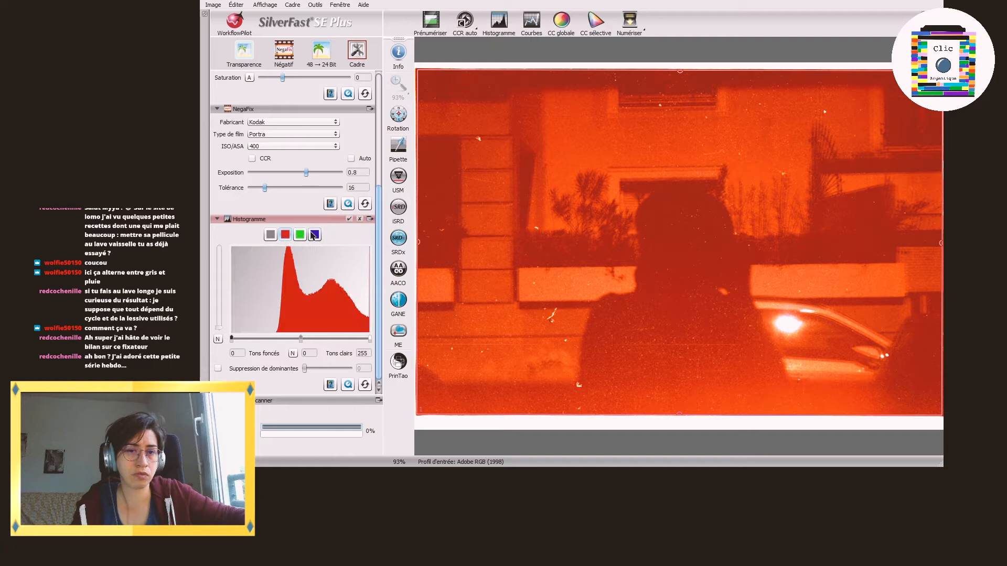
click(302, 238)
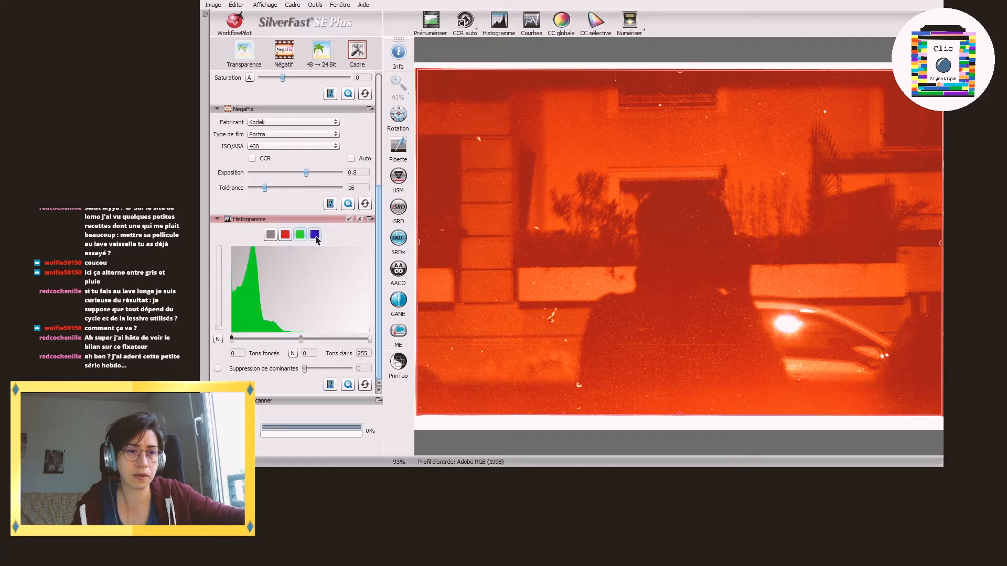
click(316, 236)
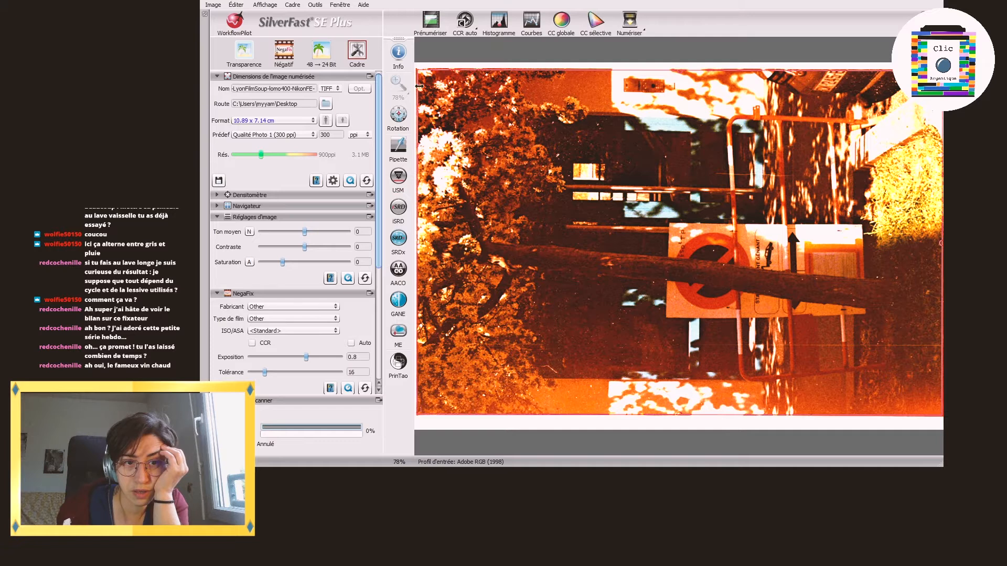
Step: Rotate the prescanned tree image upright and fit the scan frame's left edge to the picture
click(435, 117)
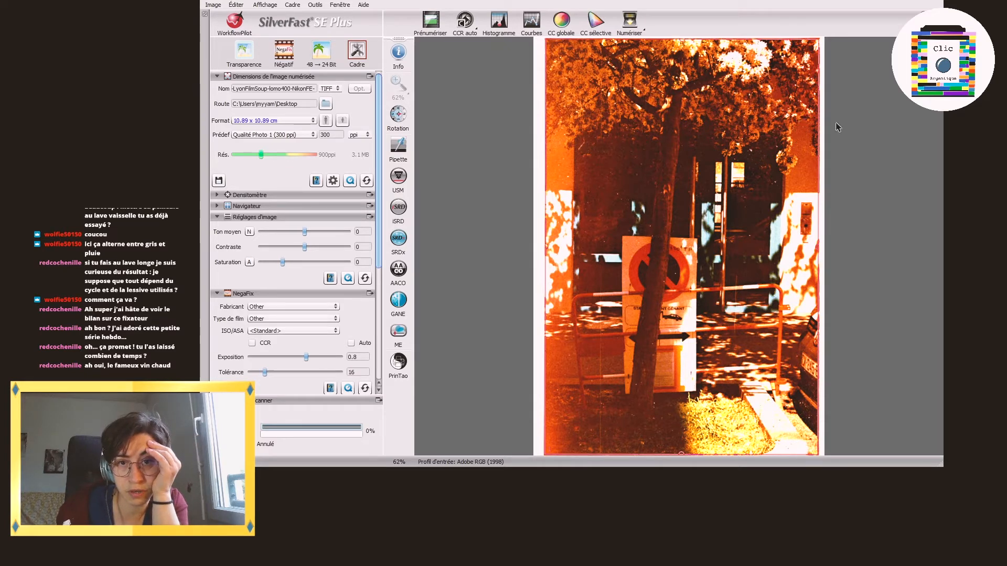
drag(544, 176, 545, 176)
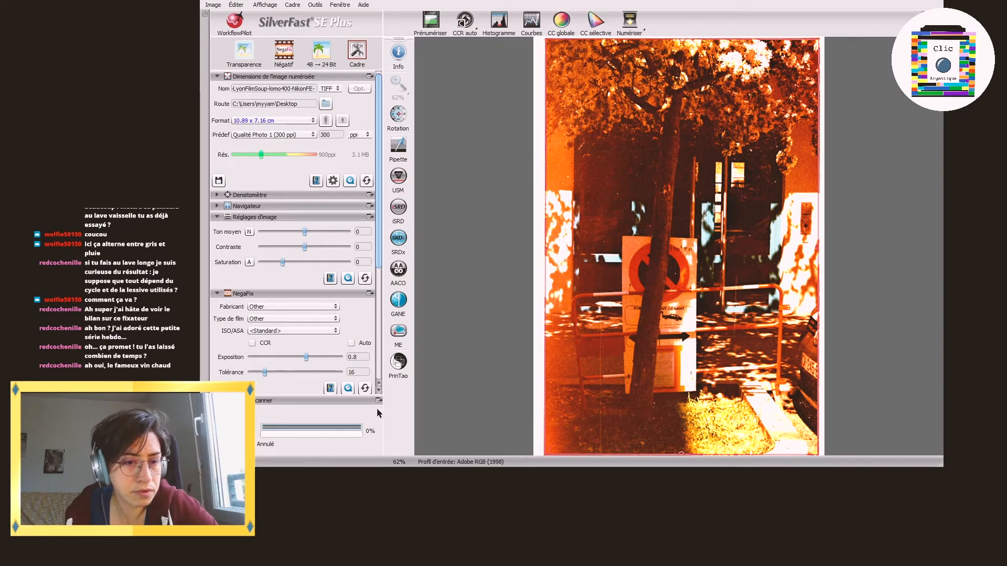
Step: Reset the blue and green channels' histogram adjustments for the tree image
scroll(351, 331, down, 3)
scroll(352, 331, down, 1)
click(364, 387)
click(300, 235)
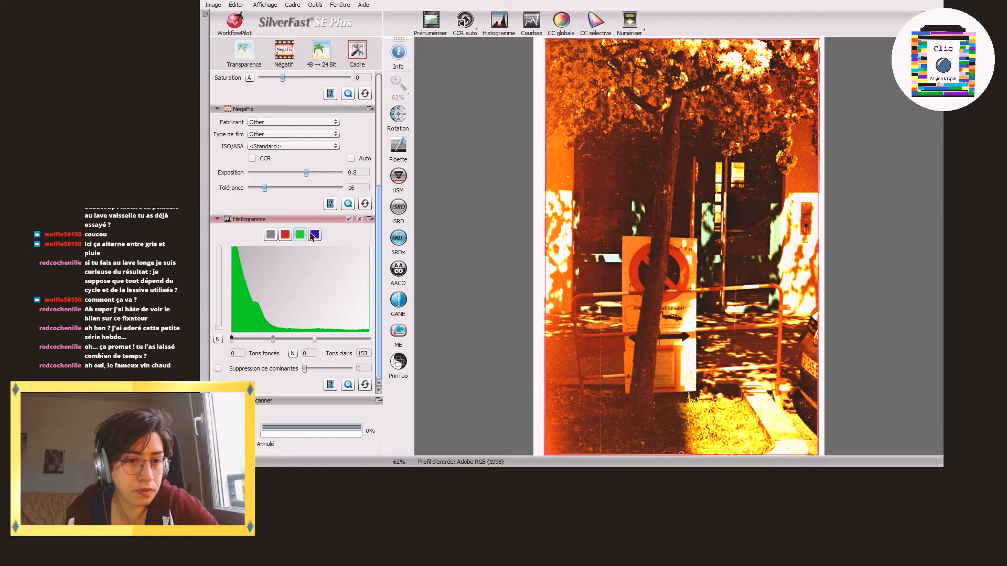
click(365, 384)
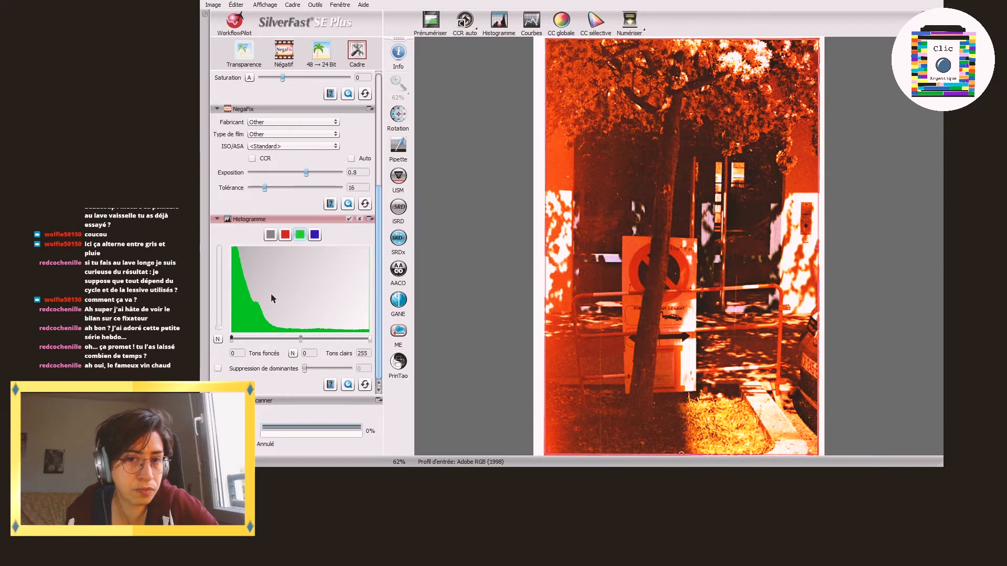
Step: Set the red channel's shadow point to 70 in the tree image's histogram
click(285, 234)
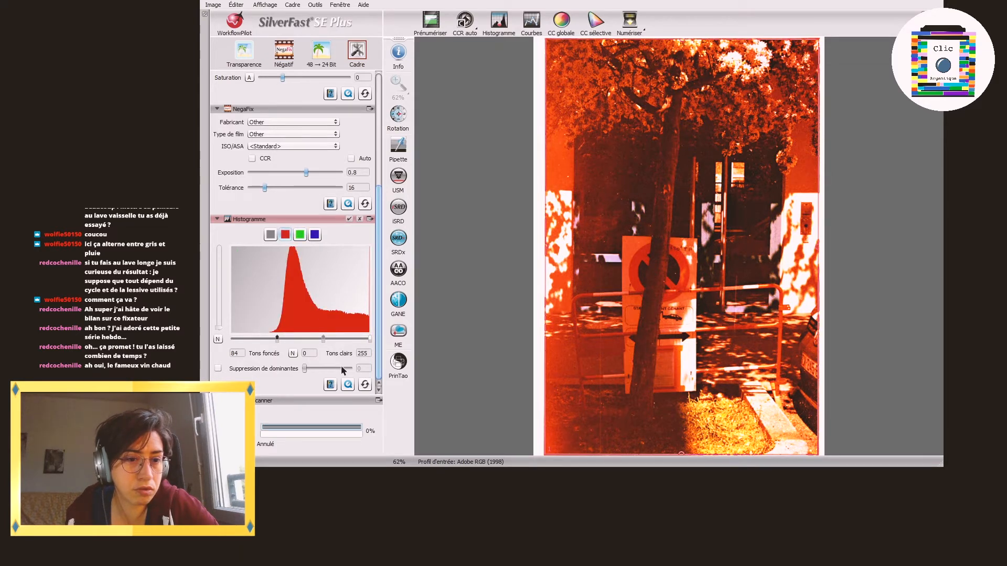
drag(279, 341, 270, 362)
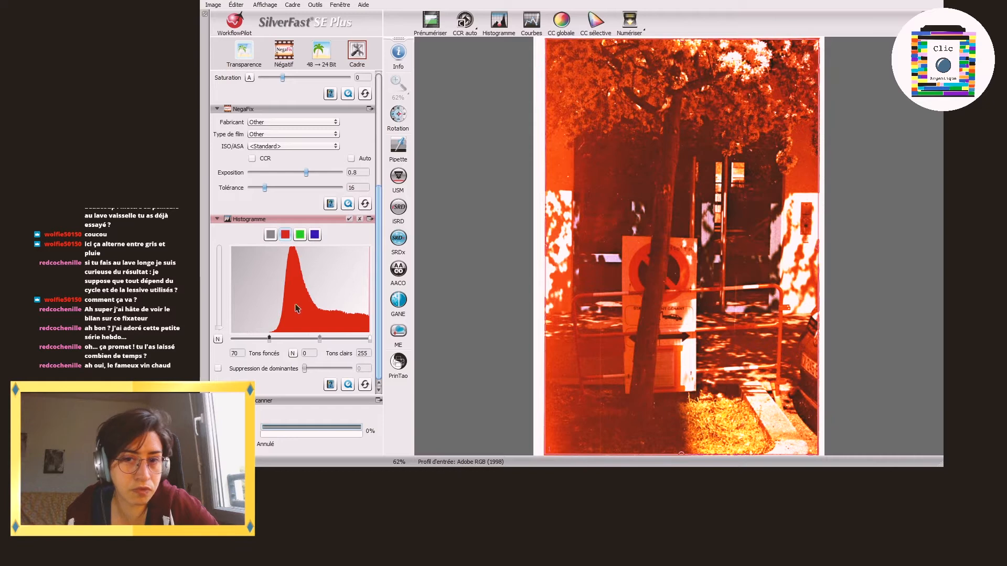
Step: Try green channel highlight points of 96 and 139, and restore the green highlights to 255
click(300, 236)
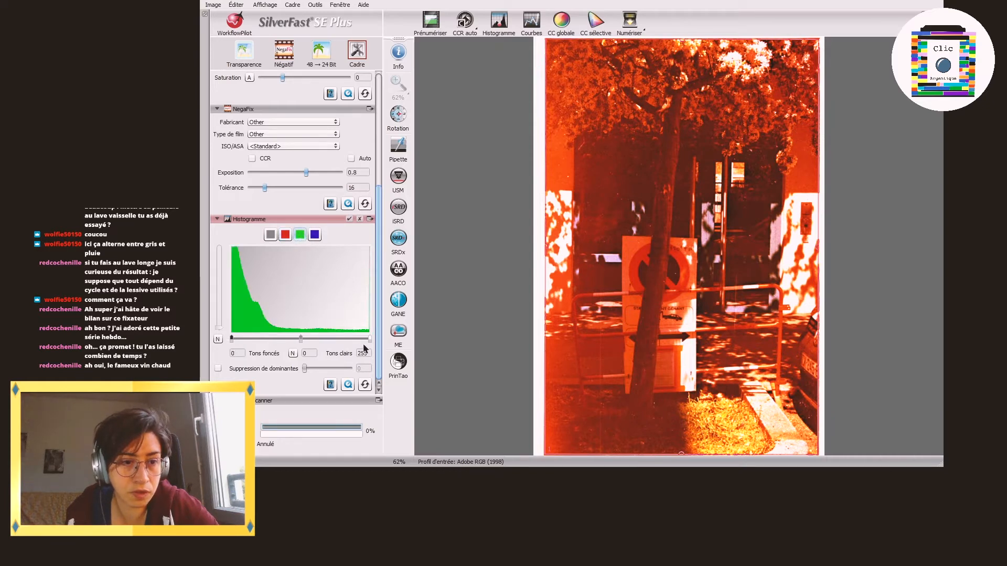
drag(368, 340, 285, 342)
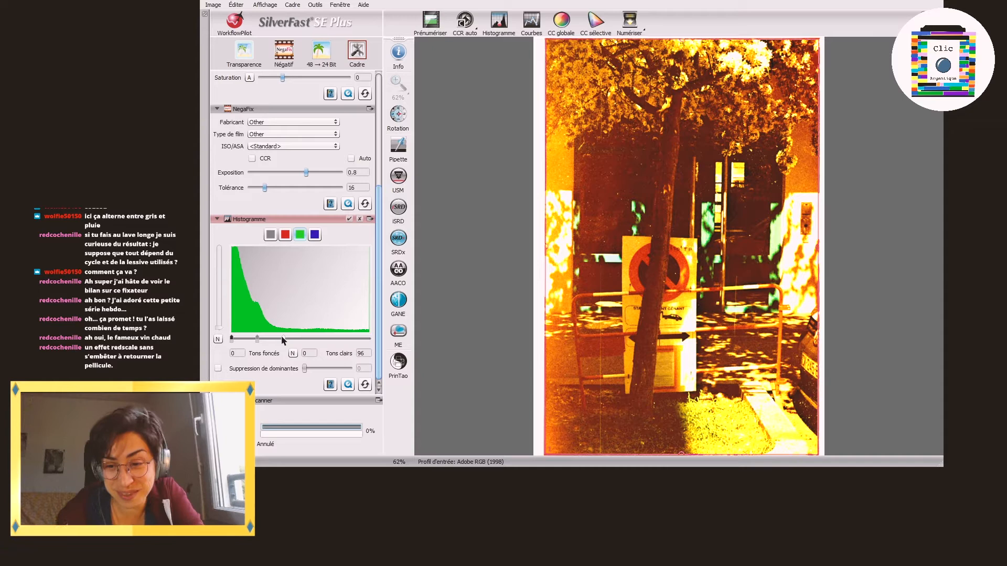
click(315, 235)
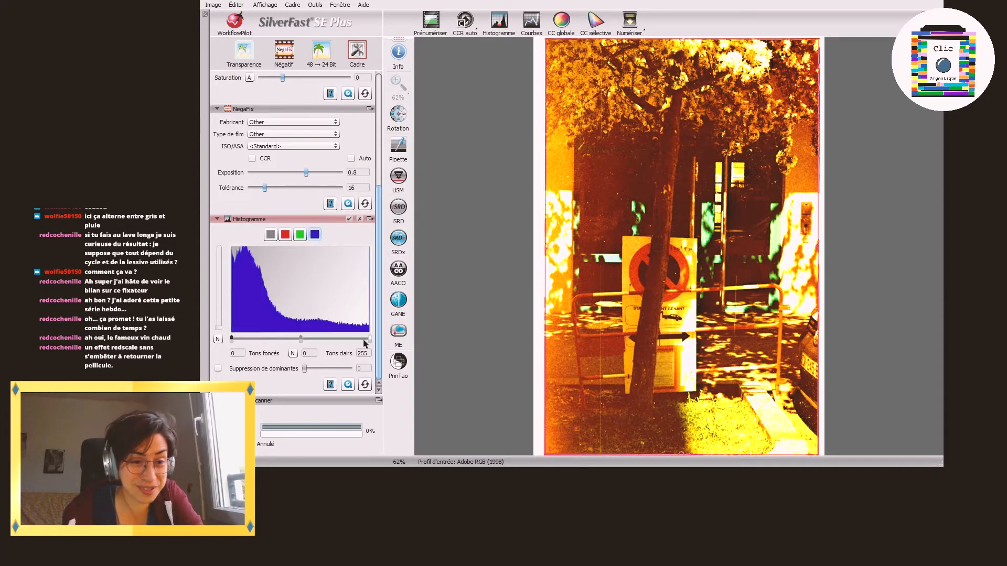
click(300, 235)
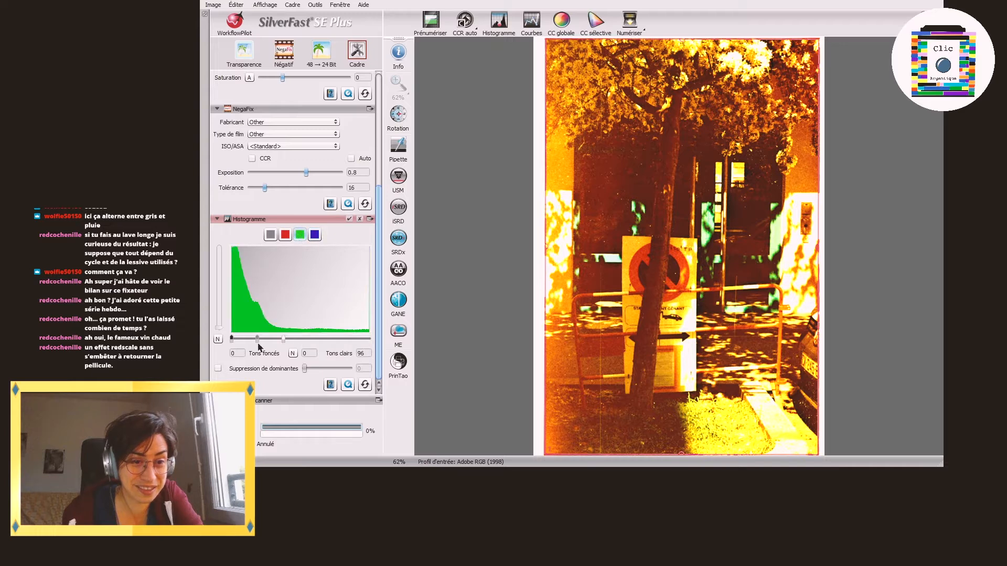
drag(282, 341, 289, 345)
drag(345, 339, 307, 335)
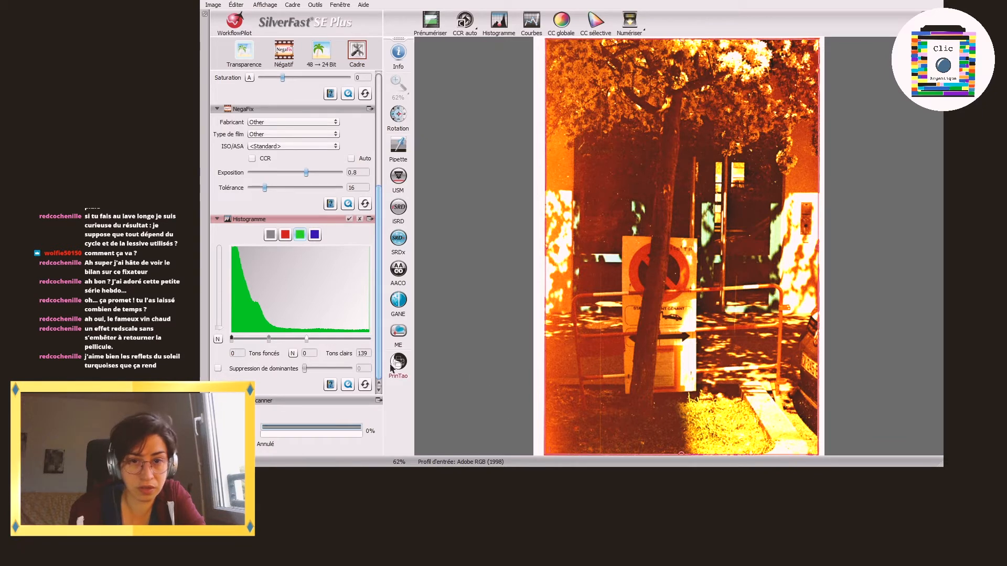
drag(295, 338, 345, 343)
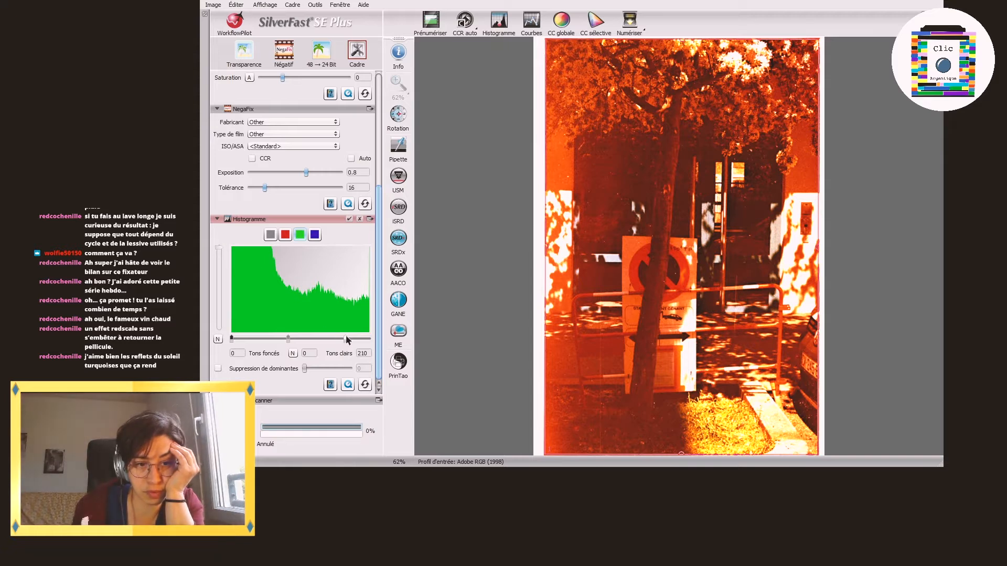
drag(346, 342, 369, 340)
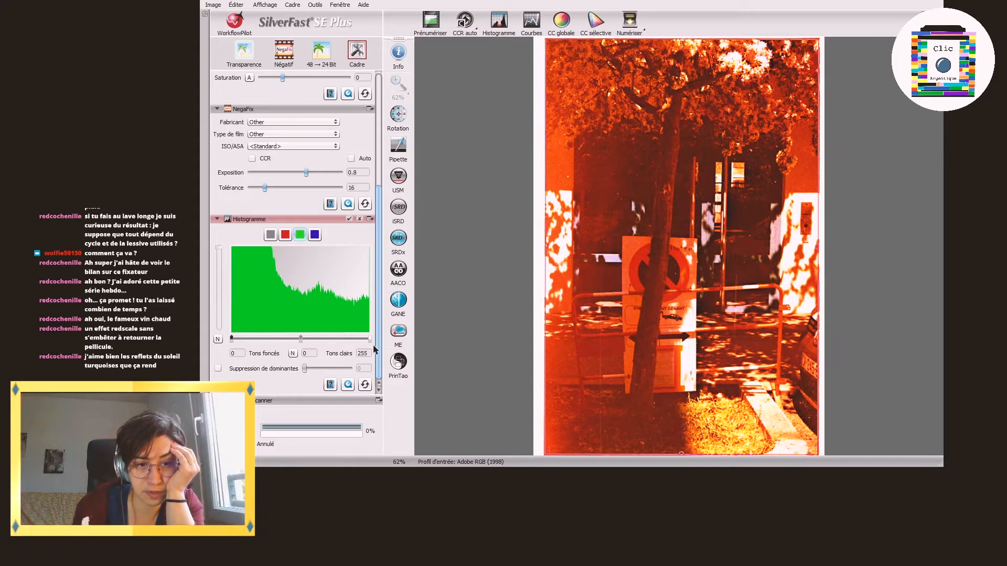
drag(224, 245, 223, 341)
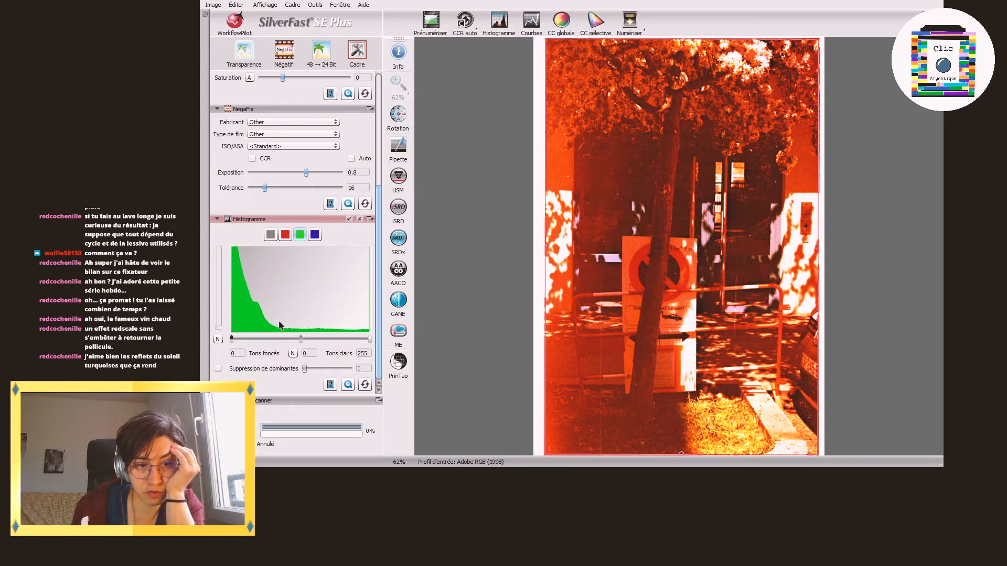
Step: Review the blue and red channels and enable colour cast removal on the combined histogram
click(314, 234)
click(286, 236)
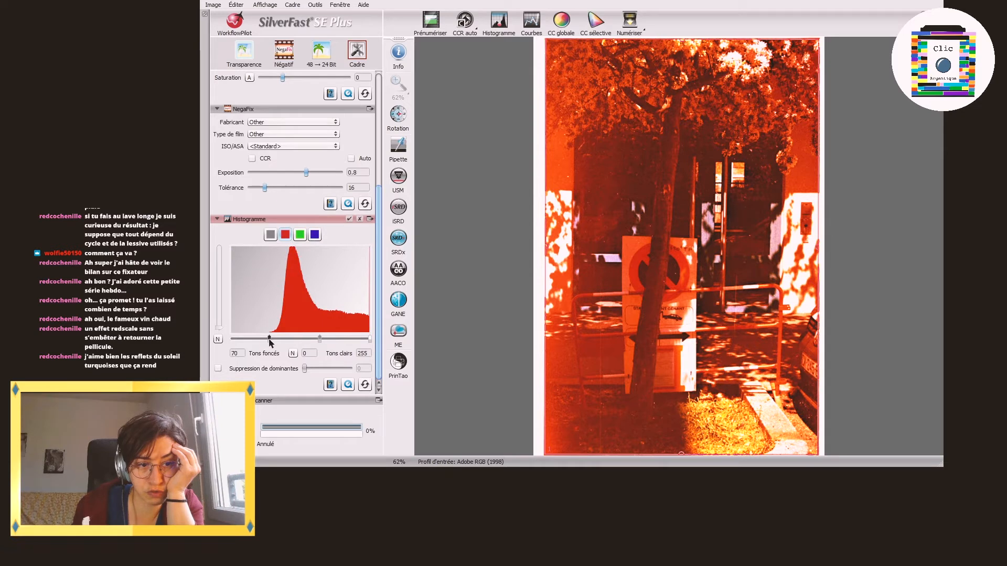
click(270, 234)
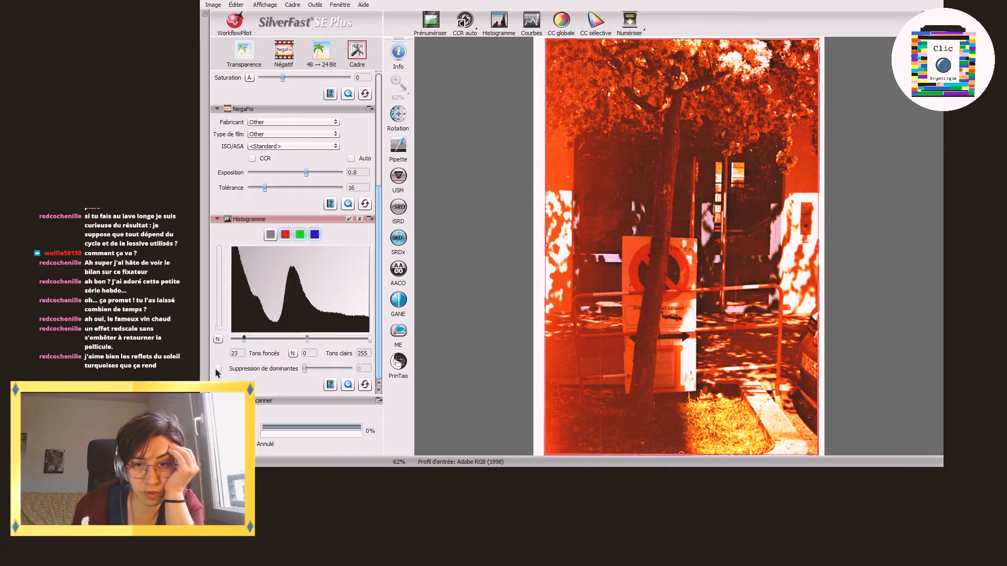
click(218, 369)
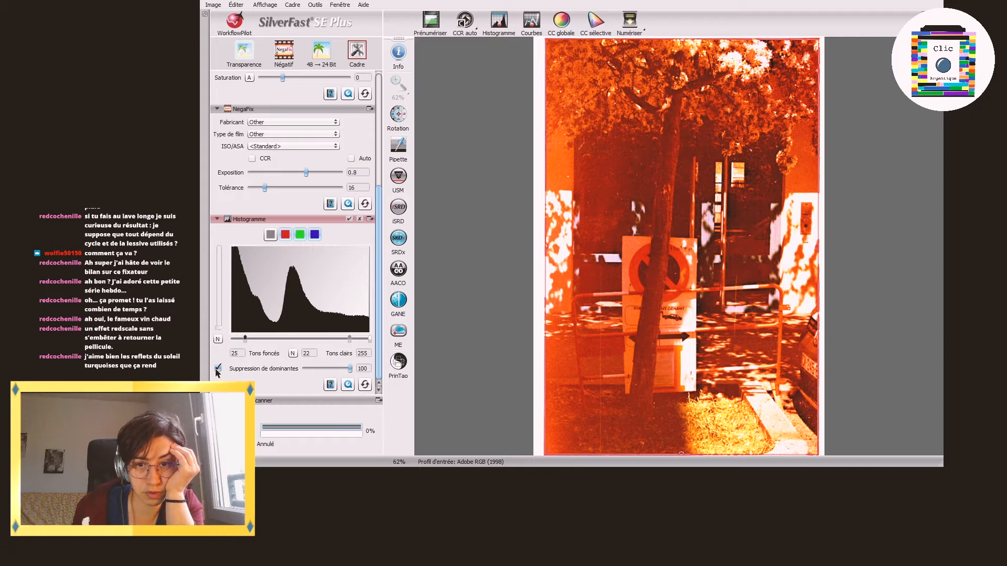
Step: Check the red, green and blue histograms and run the final scan of the tree image
click(286, 235)
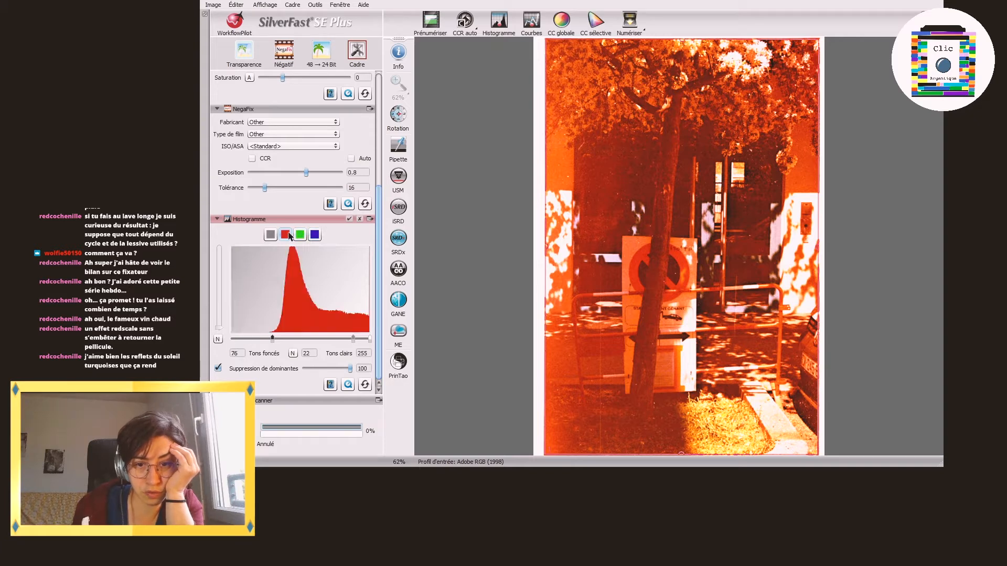
click(298, 235)
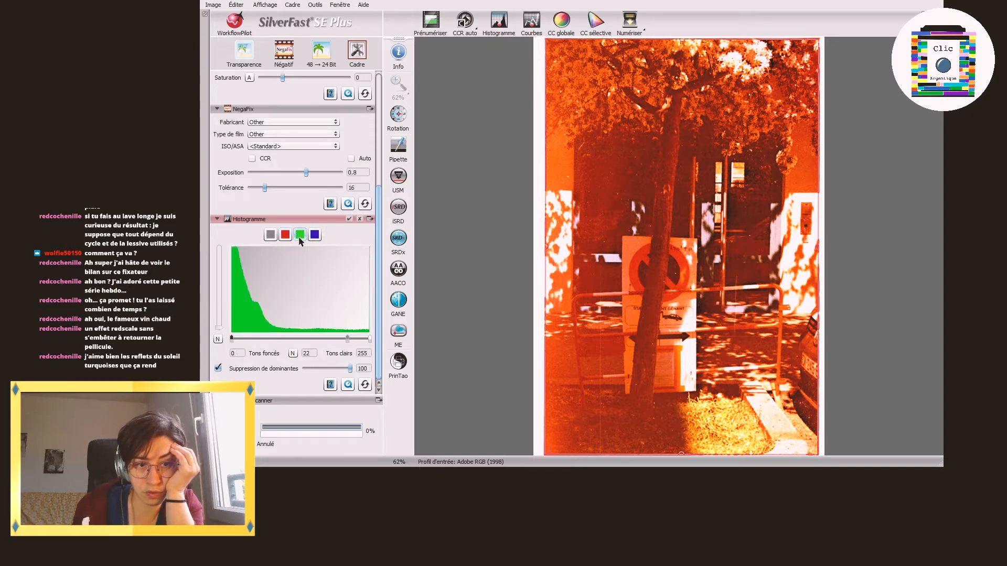
click(314, 235)
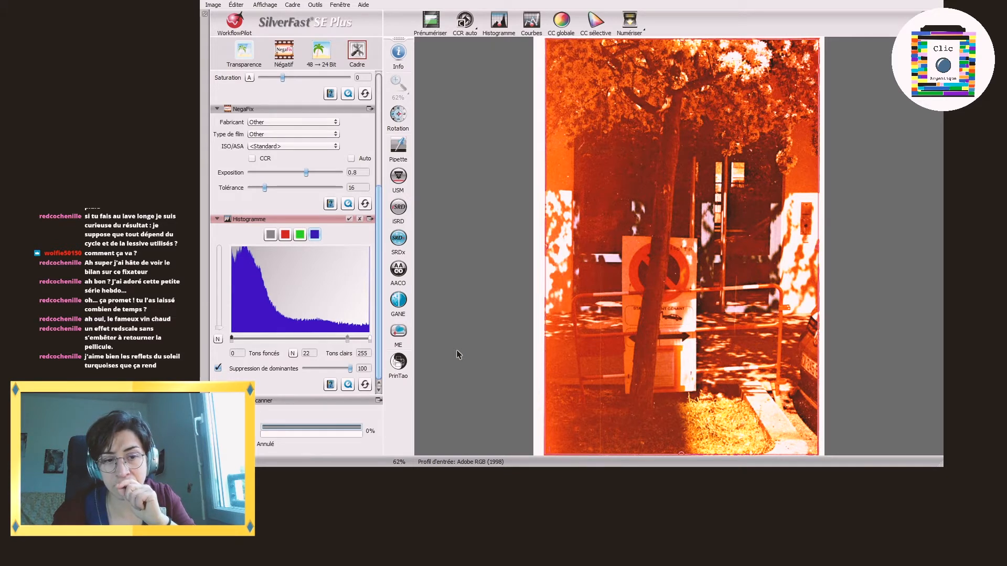
click(631, 24)
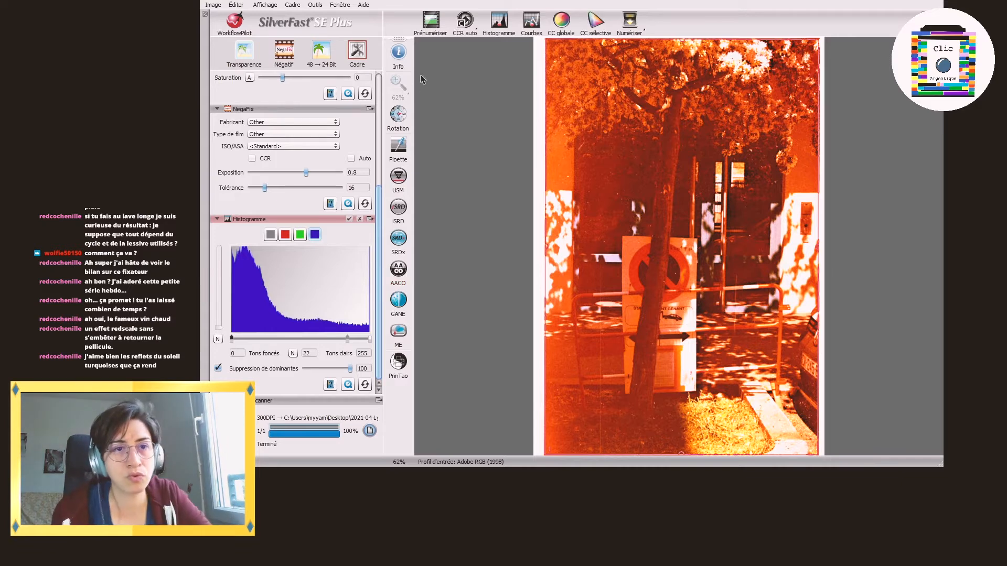
Step: Prescan the next negative and rotate the image of the barred gate to landscape
click(432, 23)
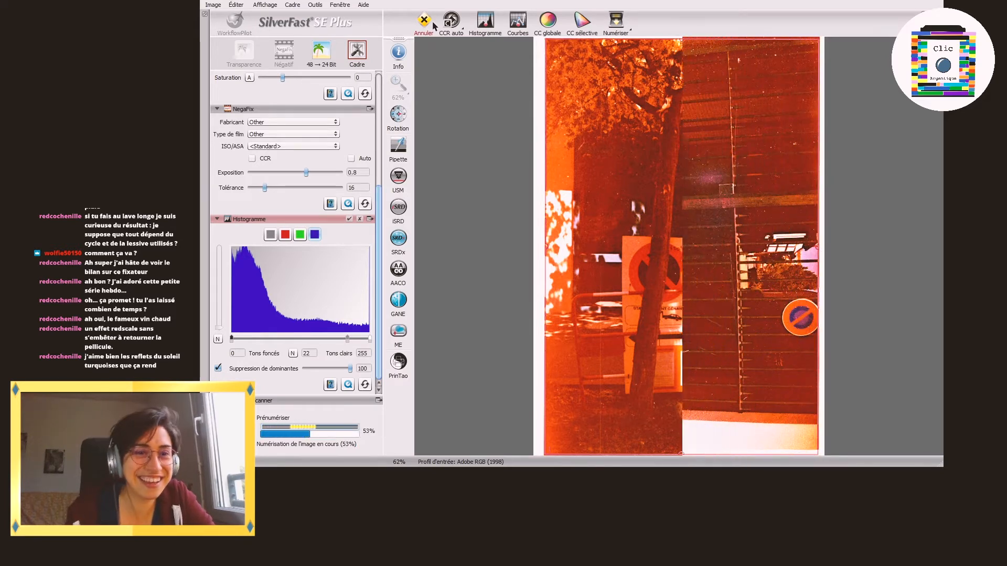
click(398, 119)
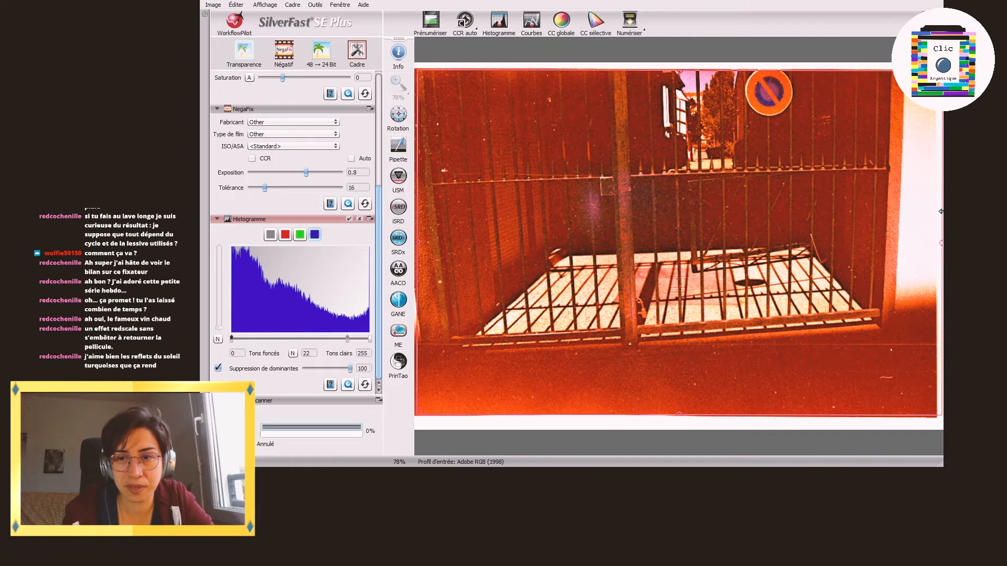
Step: Fit the scan frame's right, left and bottom edges to the gate image
mouse_move(941, 212)
mouse_down()
mouse_move(952, 218)
mouse_move(931, 227)
mouse_up()
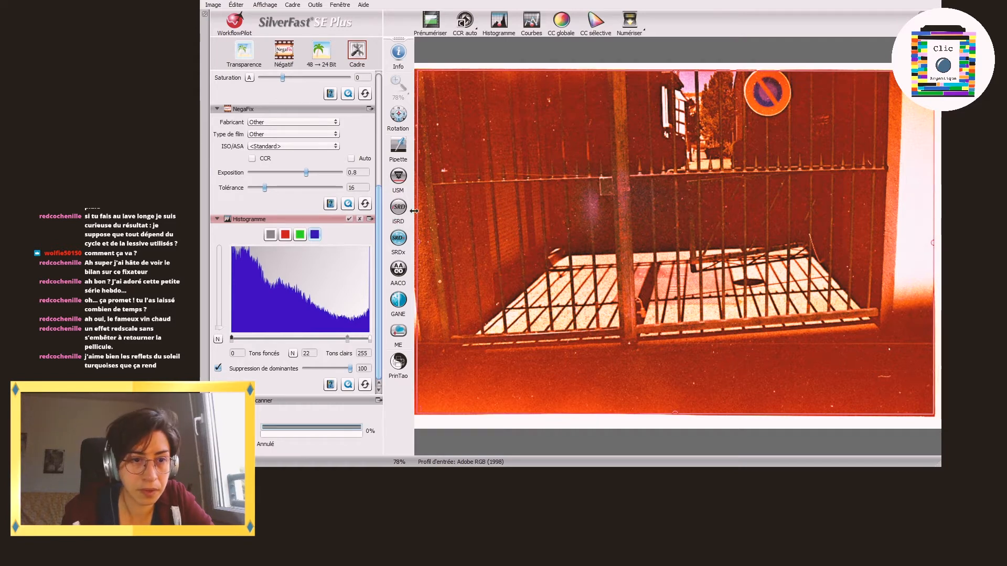
drag(418, 215, 415, 217)
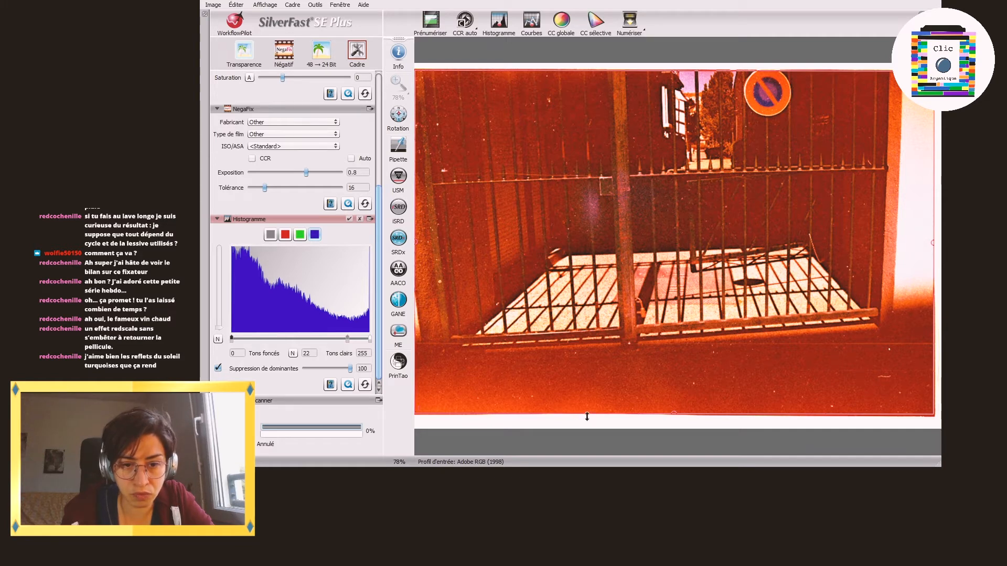
drag(587, 415, 581, 413)
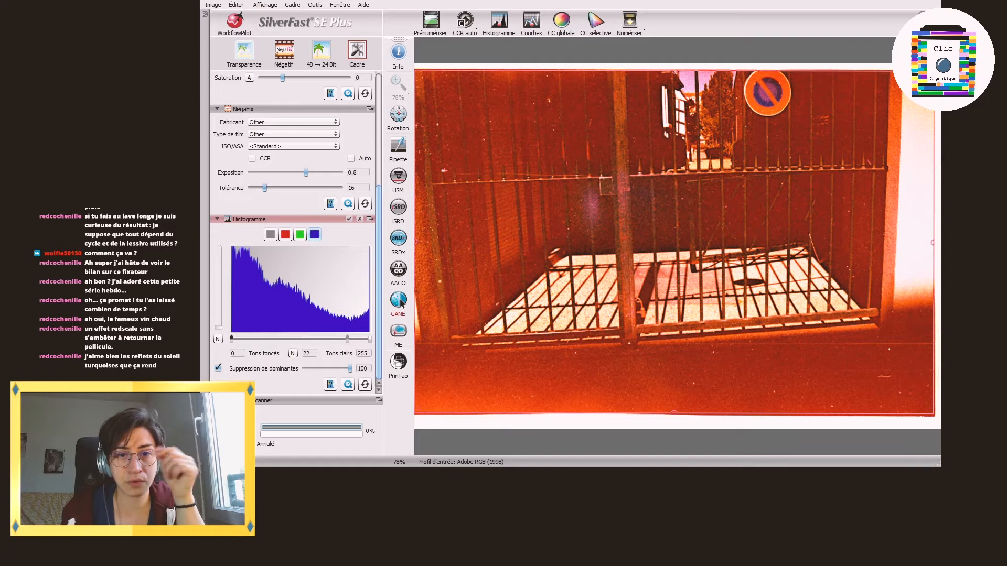
Step: Disable colour cast removal and reset the blue, green and red histogram adjustments for the gate image
click(218, 369)
click(366, 385)
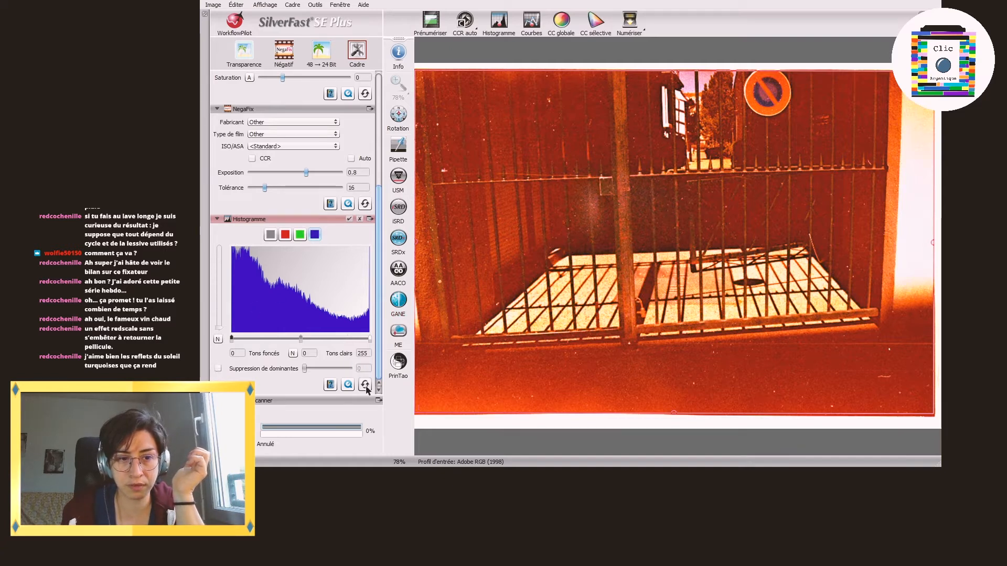
click(300, 234)
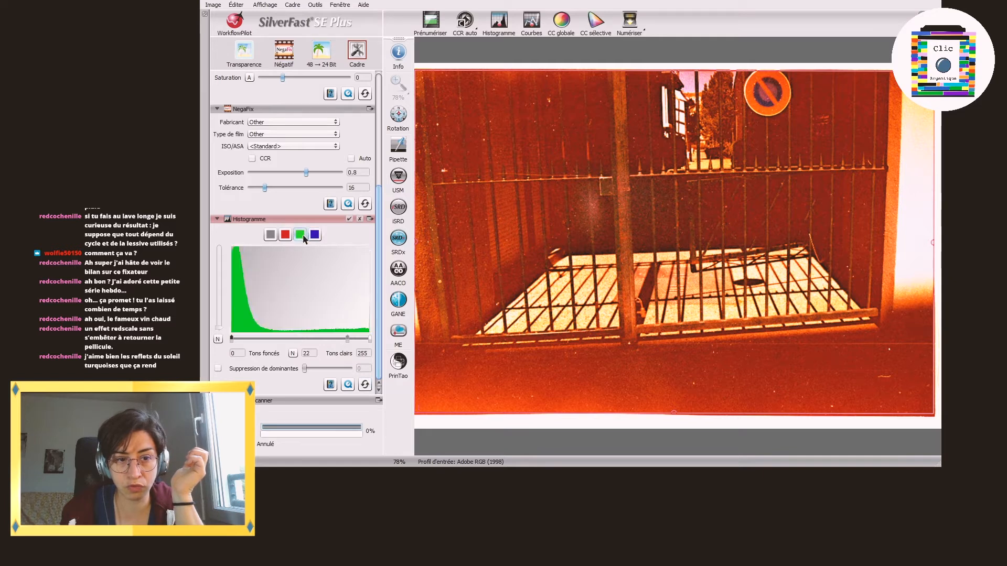
click(285, 235)
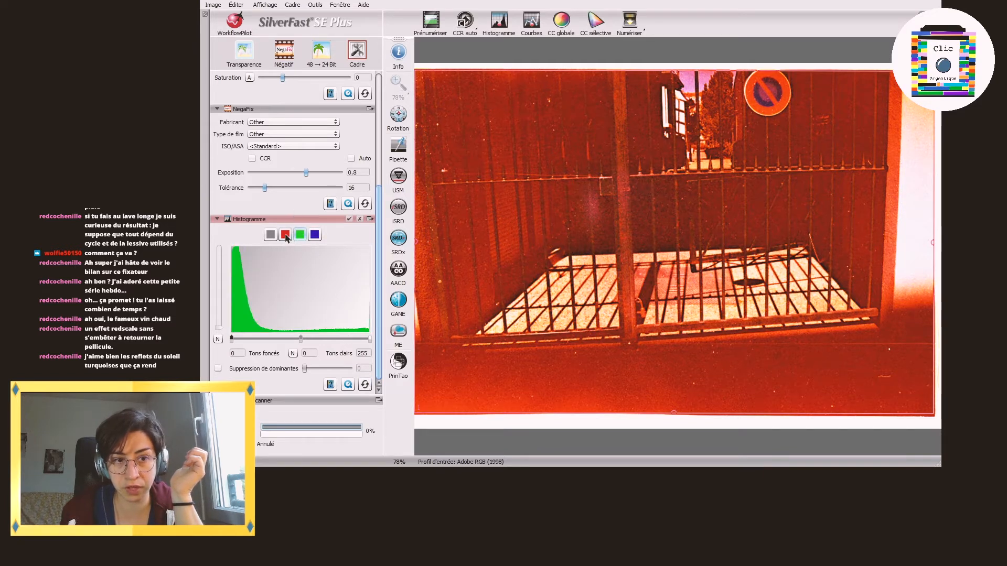
click(365, 384)
click(269, 233)
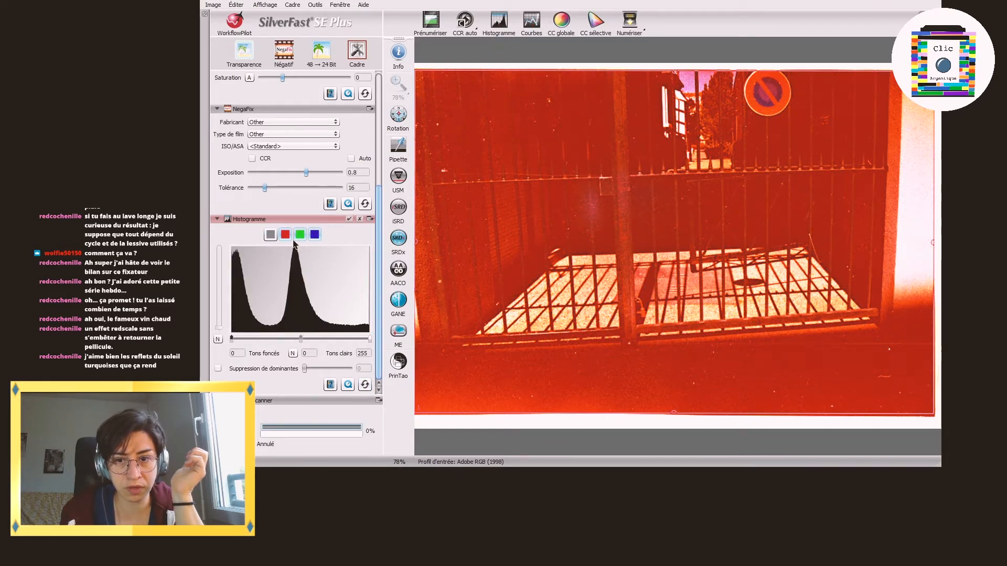
Step: Enable colour cast removal at 100 for the gate image and run its final scan
click(217, 369)
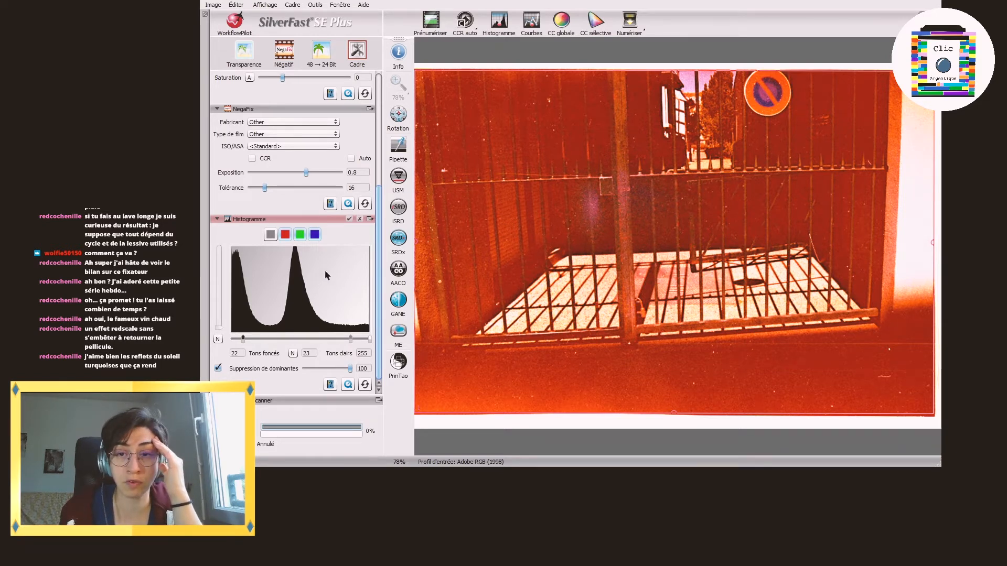
click(630, 22)
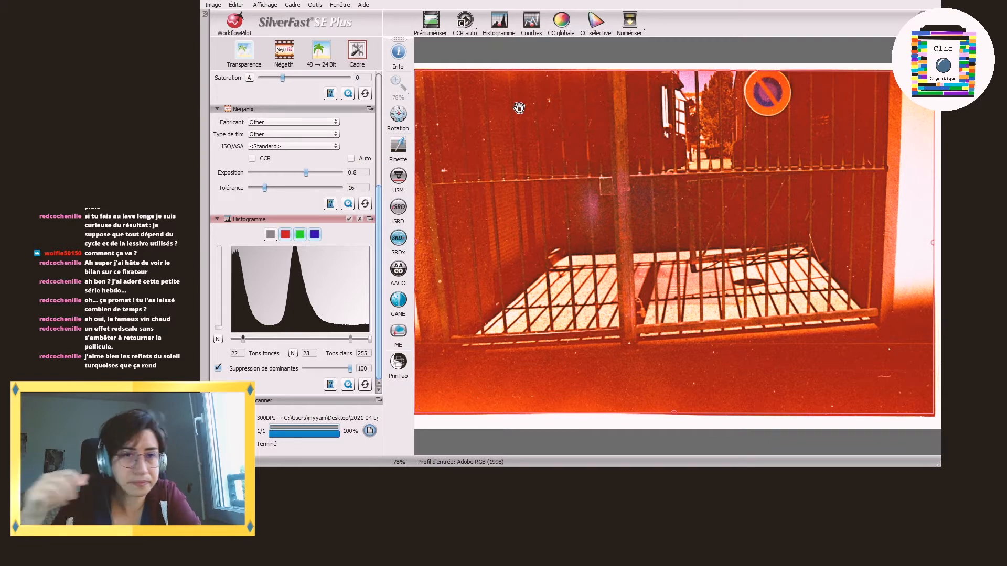
Step: Prescan the next negative and fit the scan frame's right edge to the poppy image
click(432, 23)
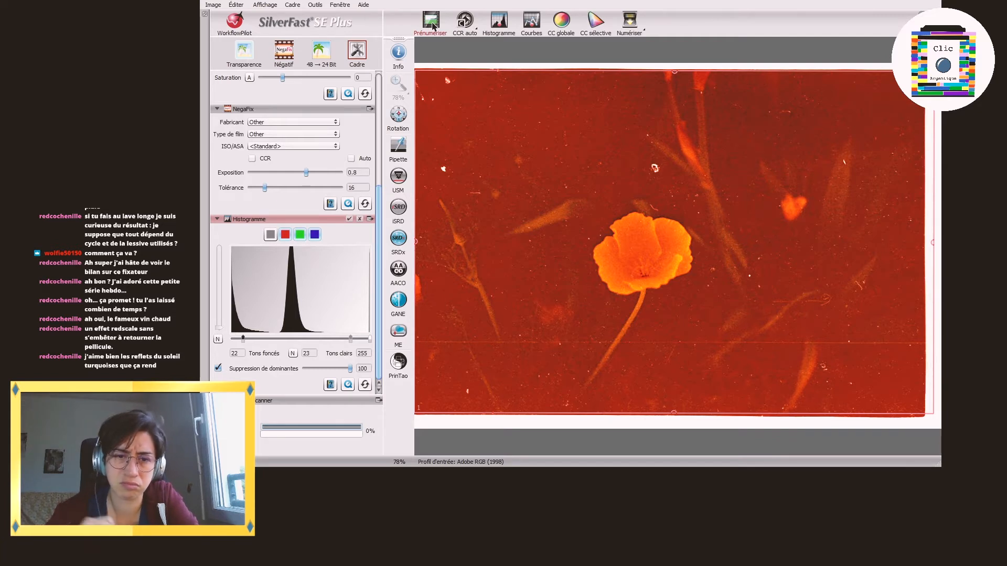
drag(932, 276, 919, 273)
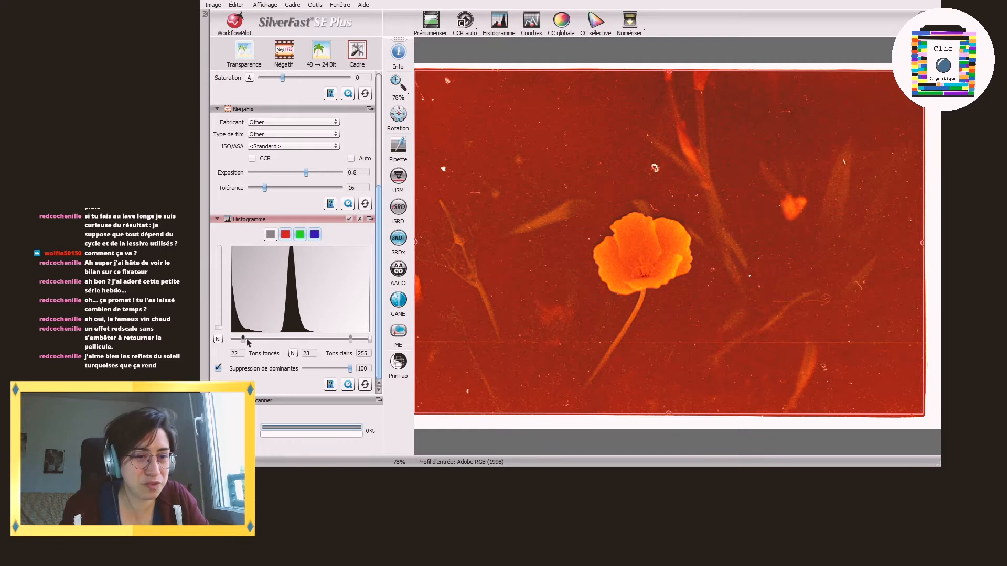
Step: Disable colour cast removal, reset the histogram adjustments and check the poppy image's red, green, blue and combined histograms
click(219, 368)
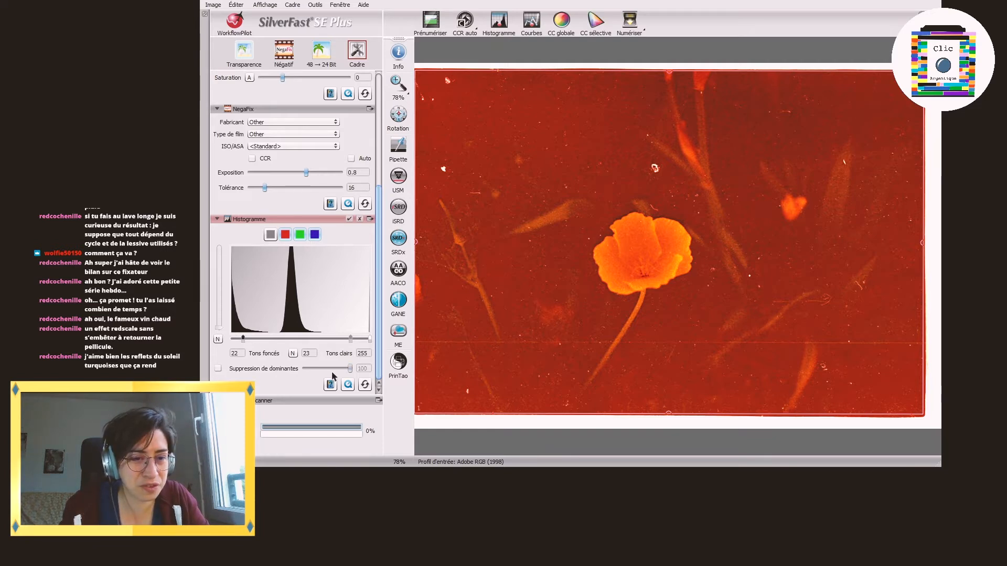
click(364, 387)
click(285, 236)
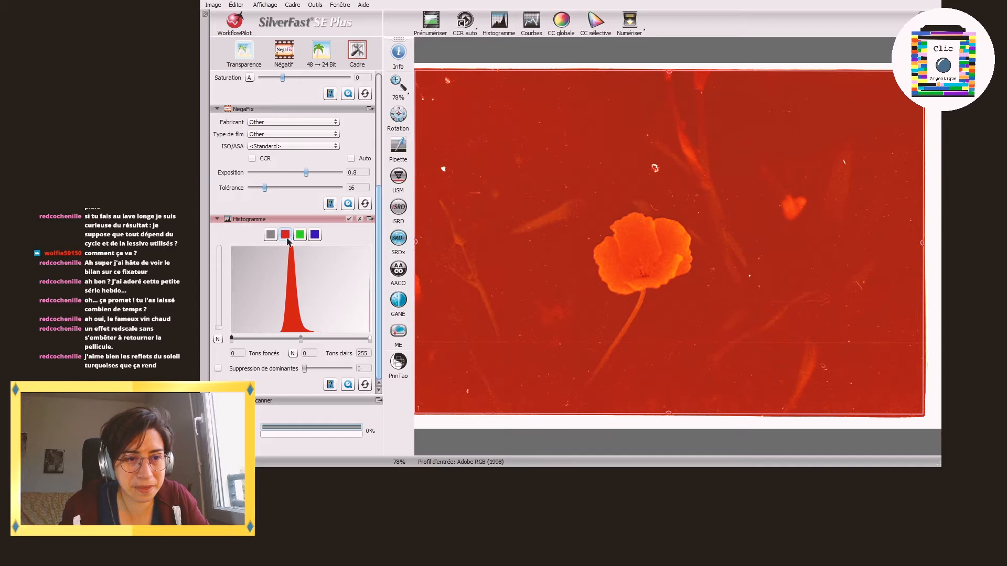
click(299, 234)
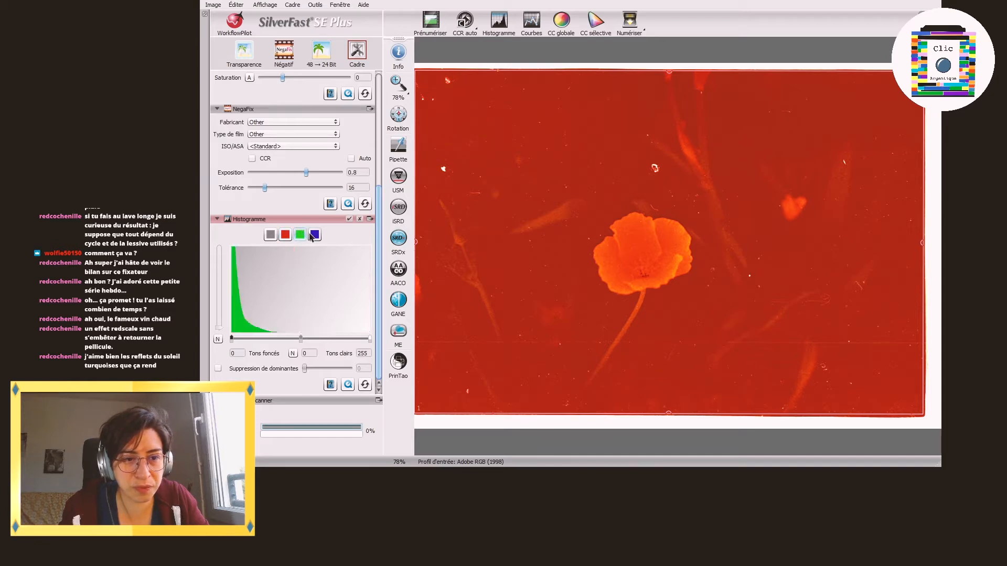
click(313, 235)
click(272, 237)
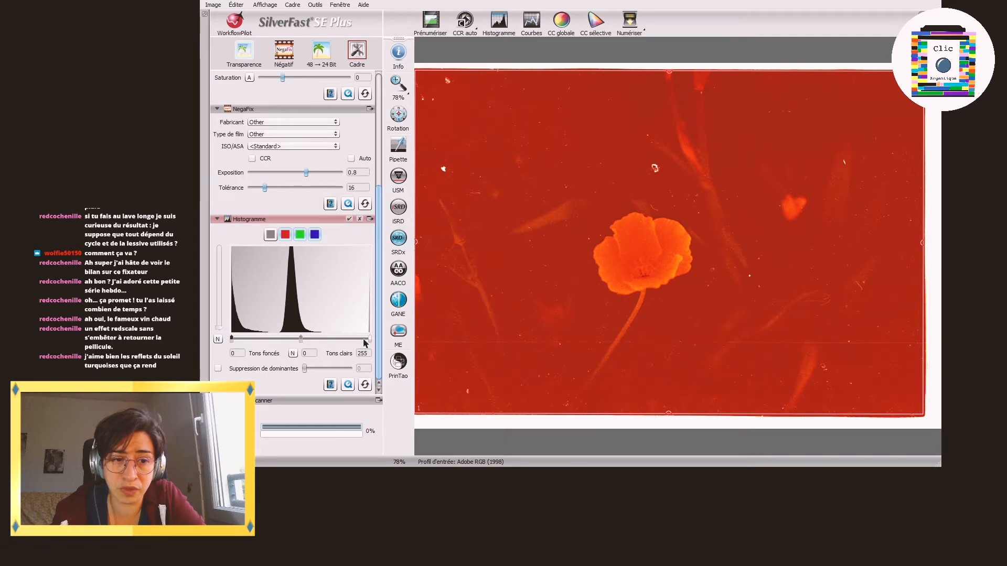
mouse_move(370, 338)
mouse_down()
mouse_move(316, 340)
mouse_move(367, 340)
mouse_up()
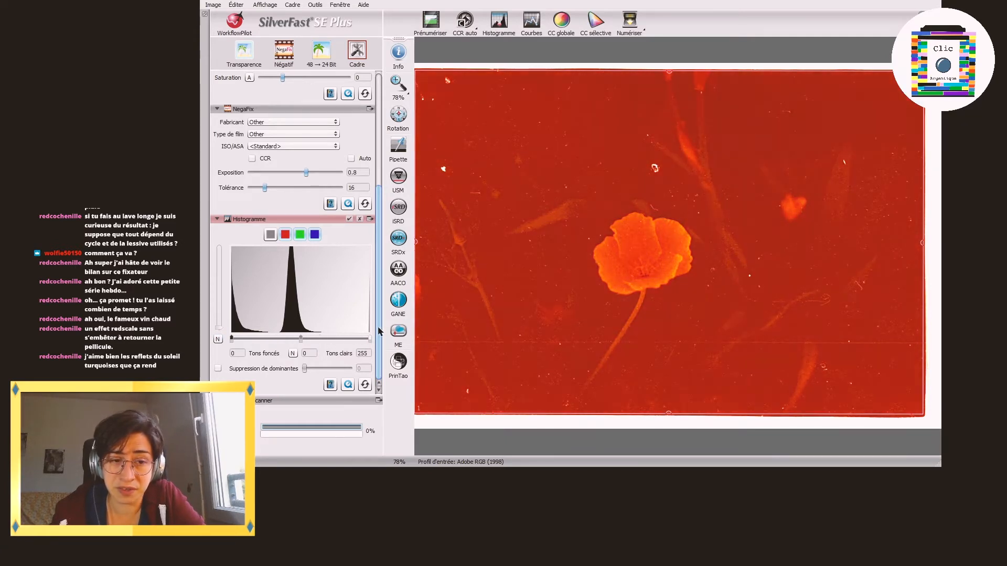
Step: Try colour cast removal at 100 on the poppy image and reset the histogram adjustments
click(218, 368)
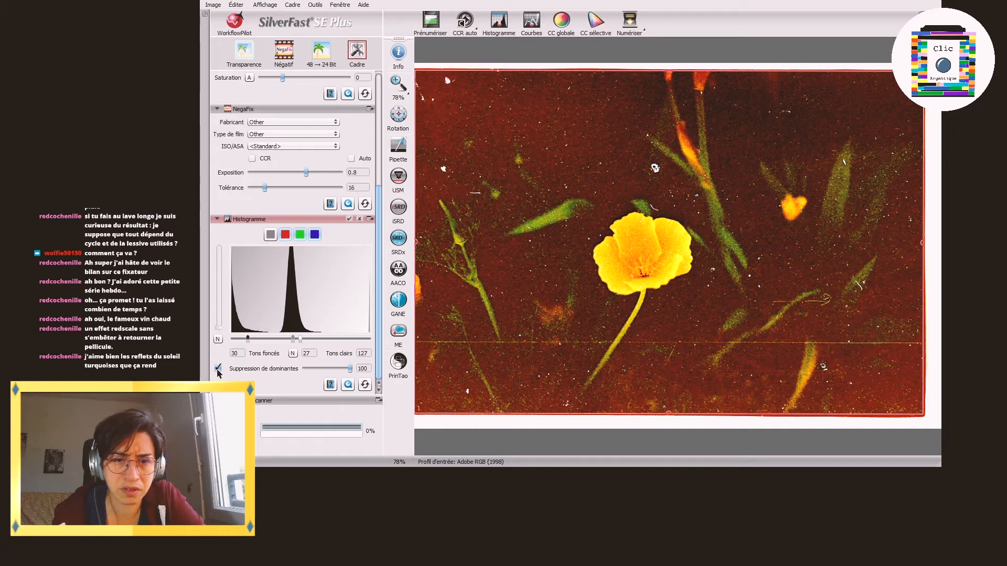
click(218, 368)
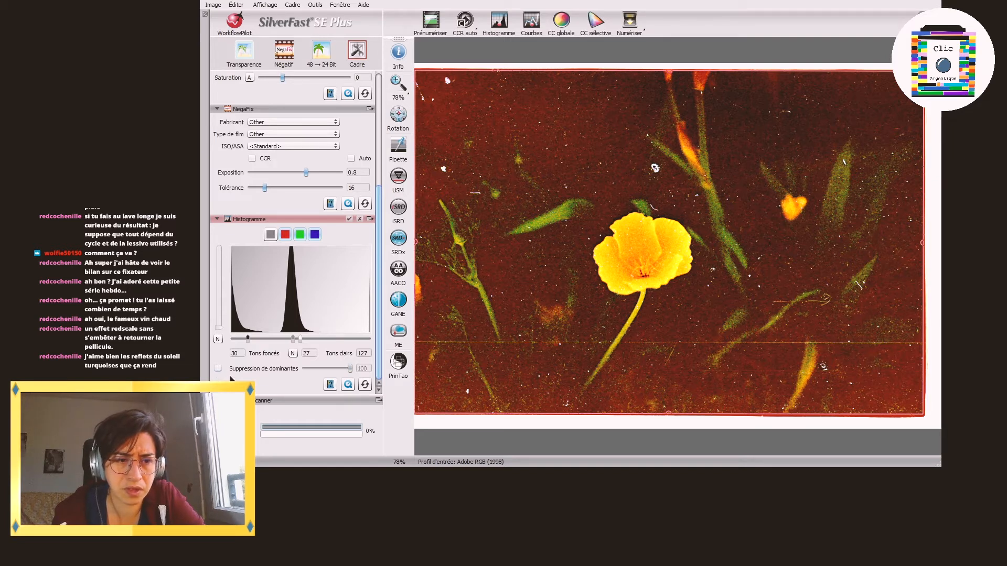
click(365, 385)
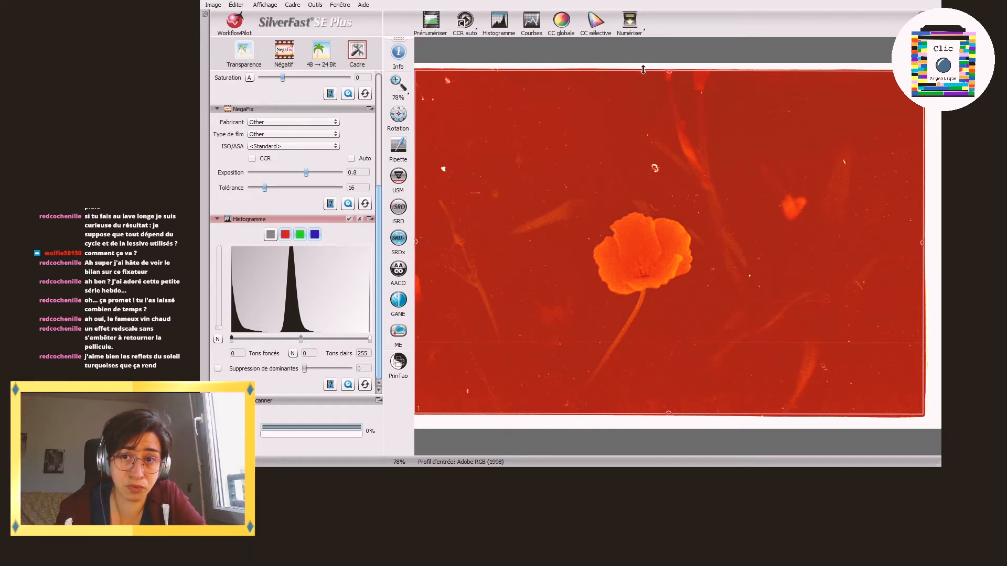
Step: Set the combined histogram's highlights to 169, and the red channel's shadows to 62 and highlights to 193
drag(643, 68, 644, 70)
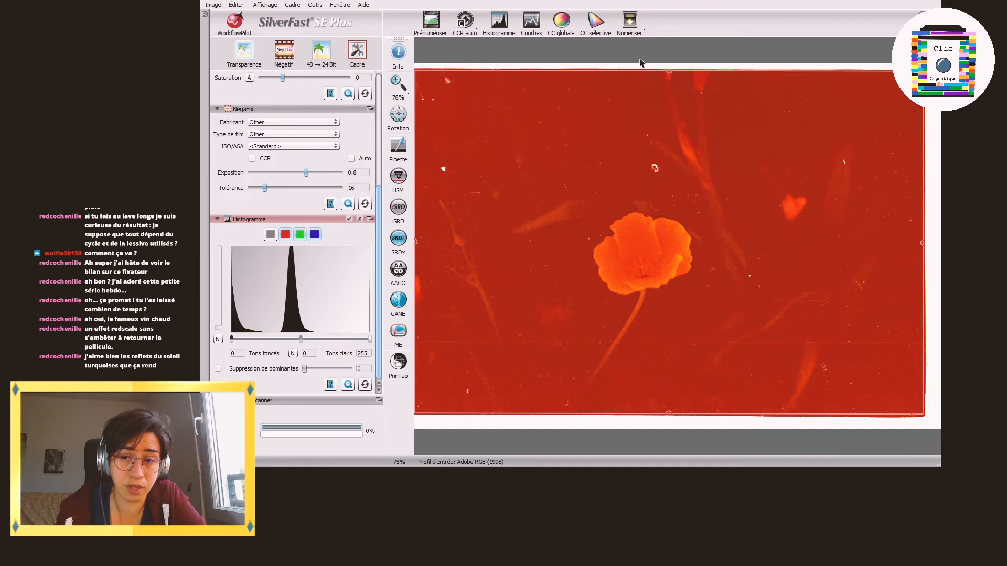
drag(367, 340, 323, 345)
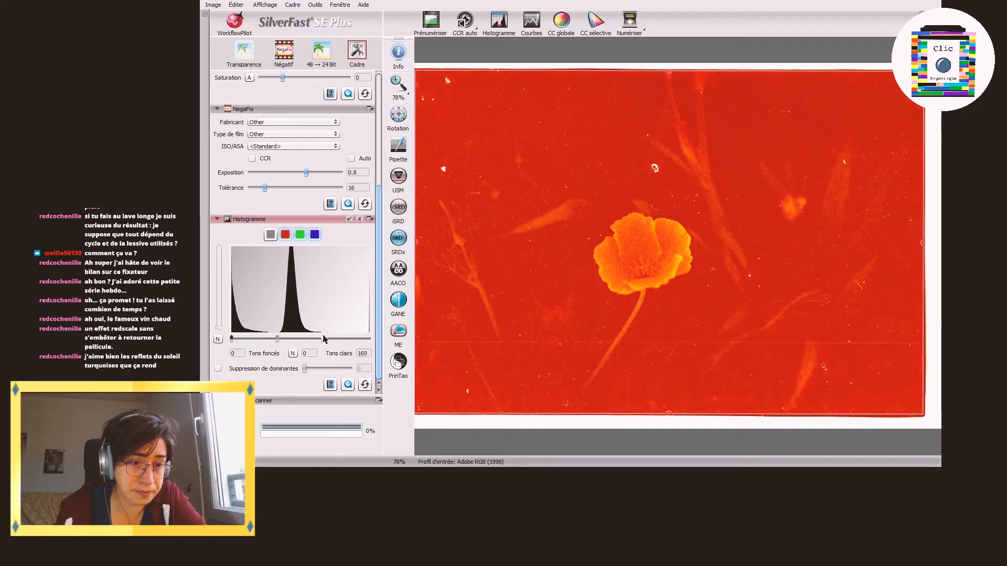
click(289, 235)
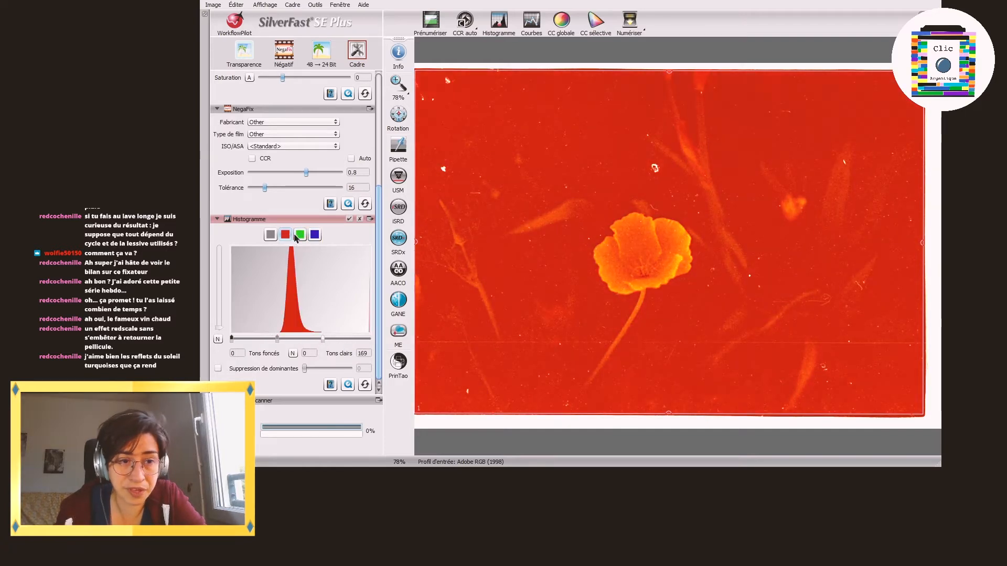
drag(232, 340, 336, 341)
drag(275, 339, 266, 344)
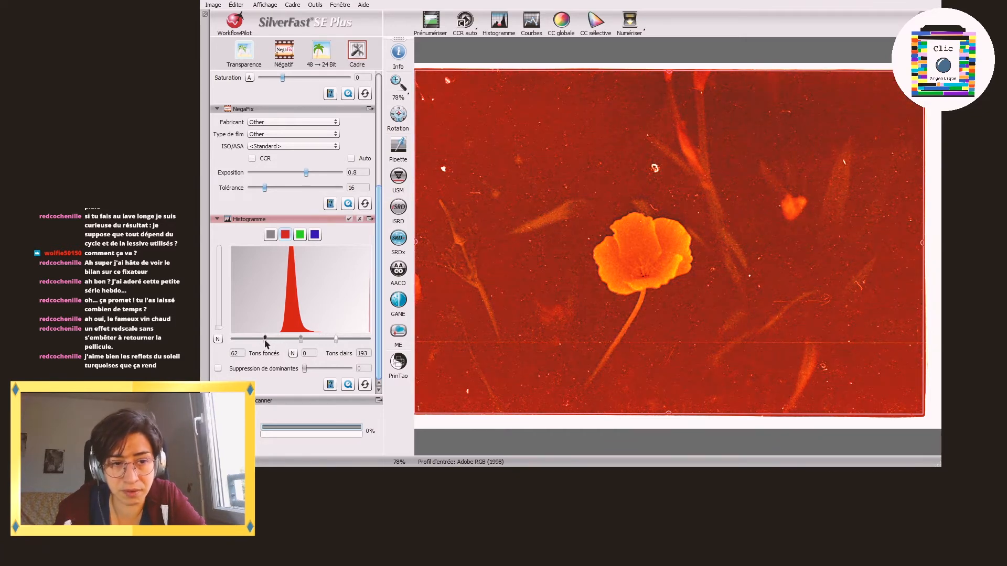
Step: Set the green channel's highlights to 112 and reset the blue channel's histogram adjustments
click(300, 235)
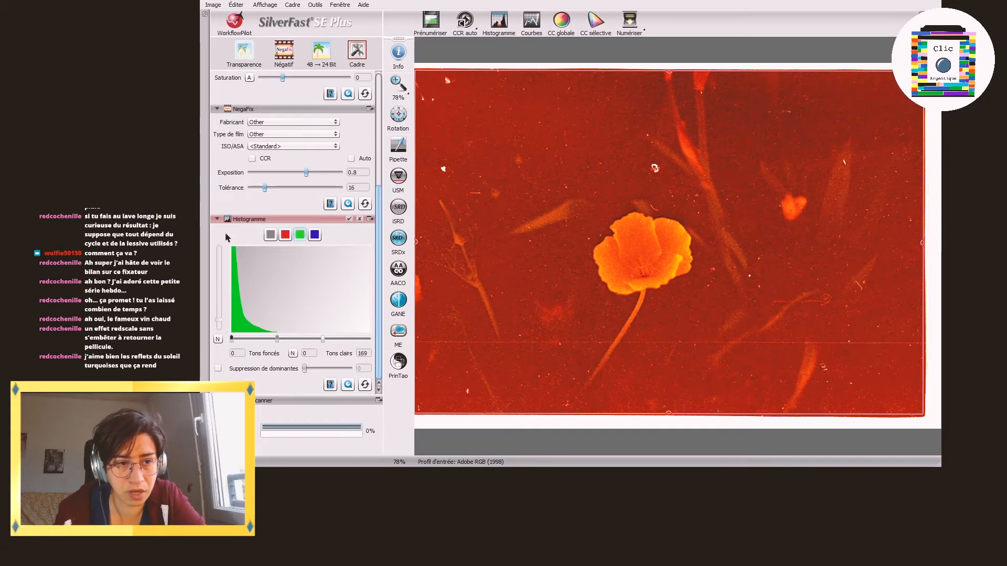
drag(219, 326, 219, 247)
drag(324, 343, 292, 344)
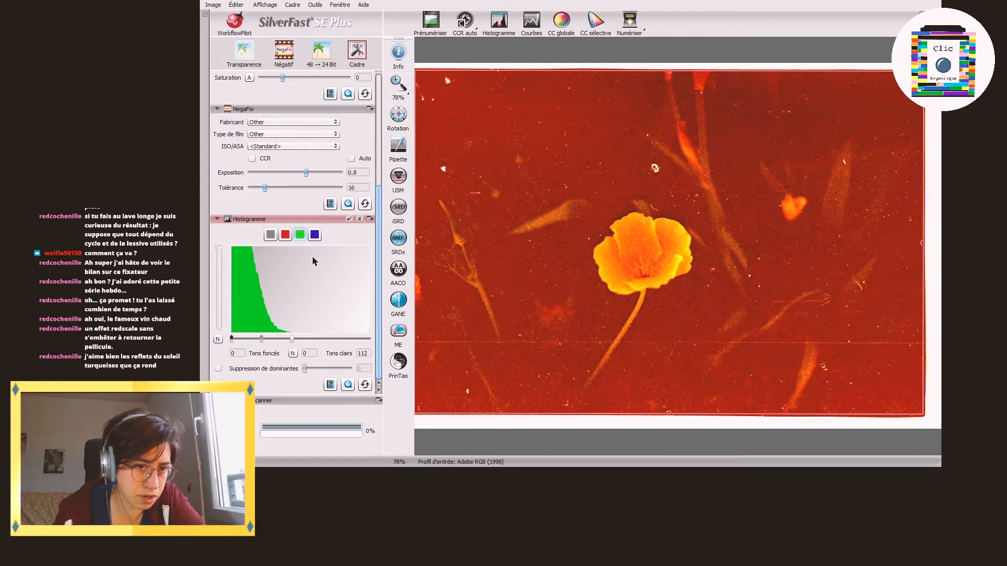
click(315, 234)
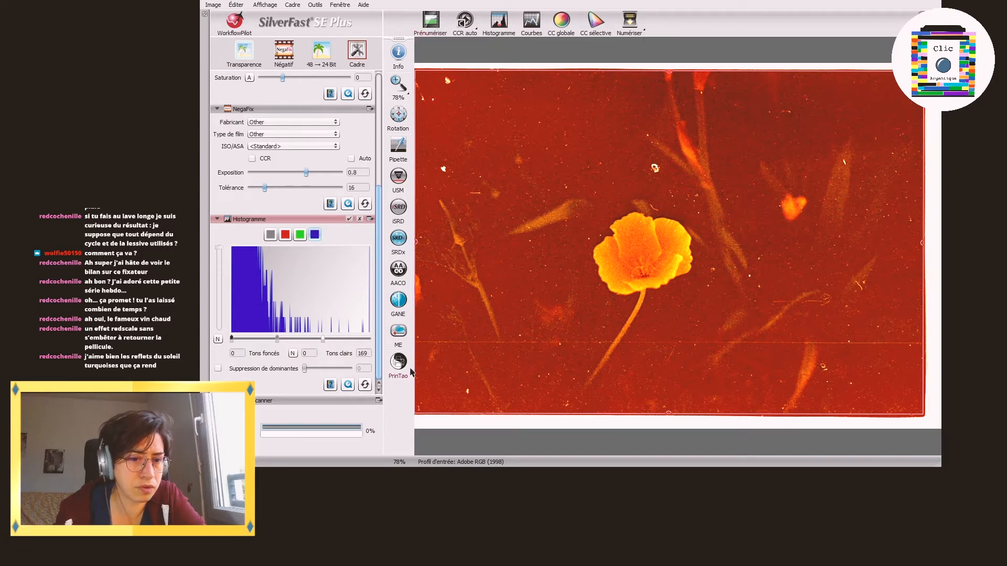
click(365, 385)
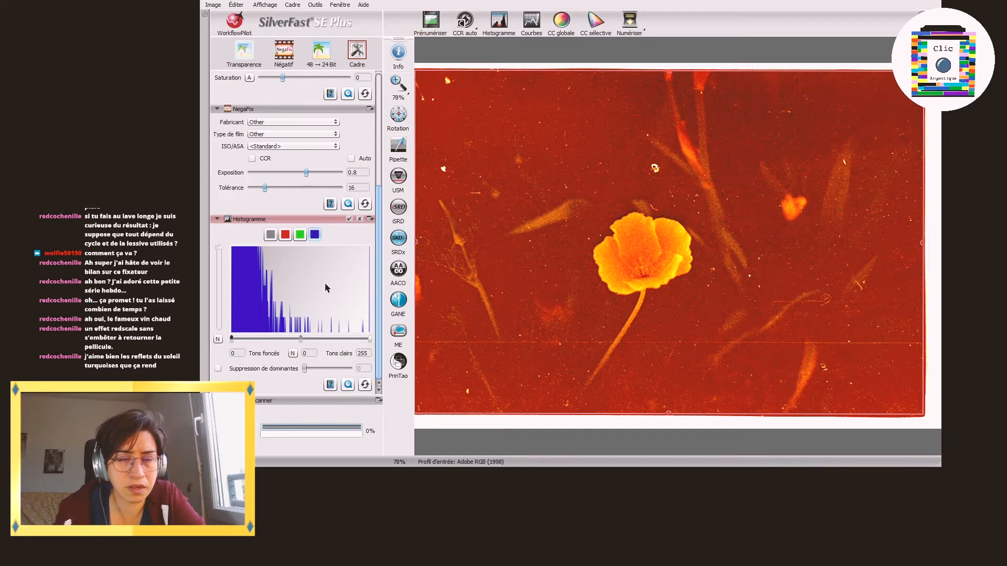
Step: Enable the Auto option in the NegaFix settings for the poppy image
scroll(346, 280, up, 2)
scroll(346, 280, up, 2)
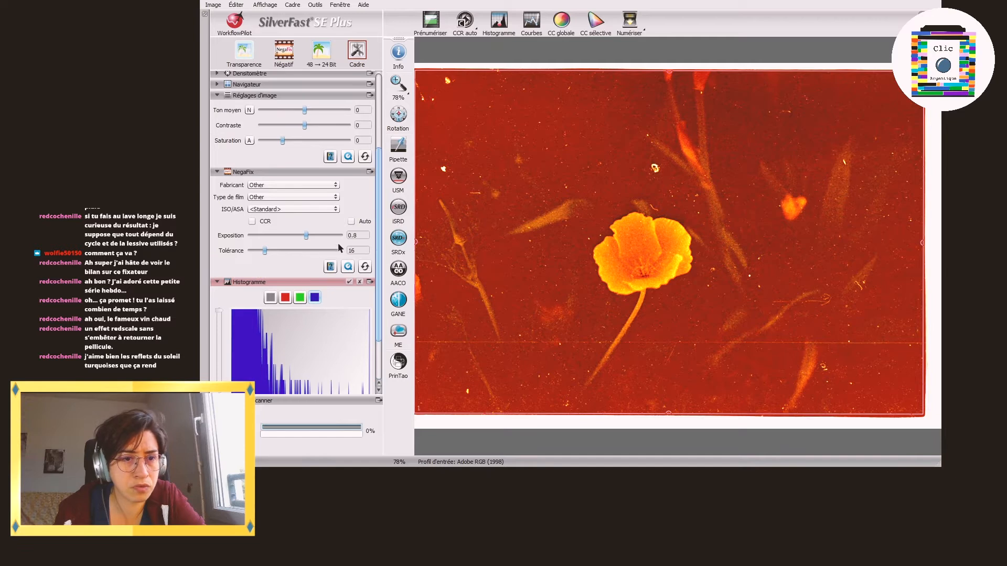
click(351, 221)
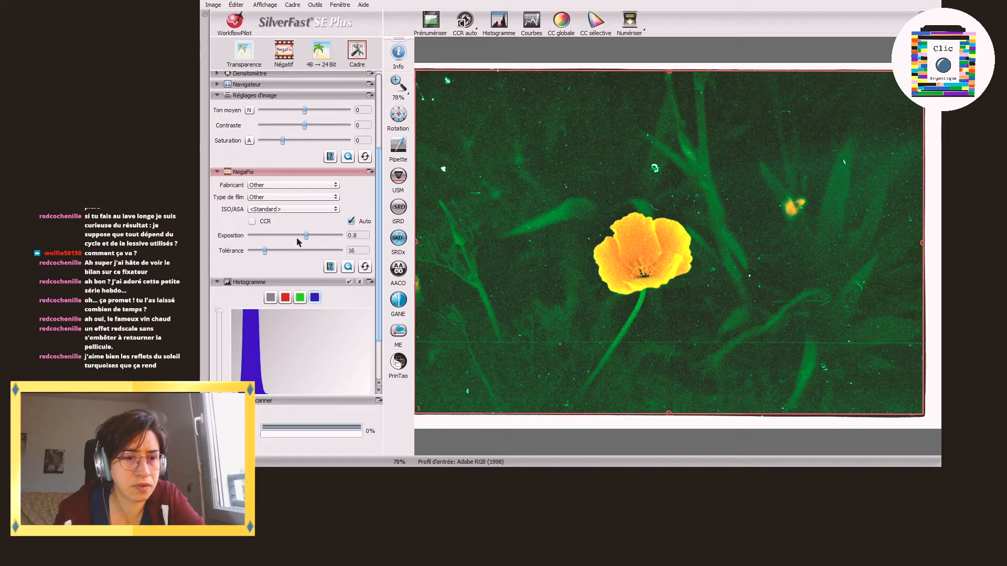
Step: Toggle the blue histogram's vertical scaling to examine its tonal distribution
scroll(302, 269, down, 3)
click(214, 338)
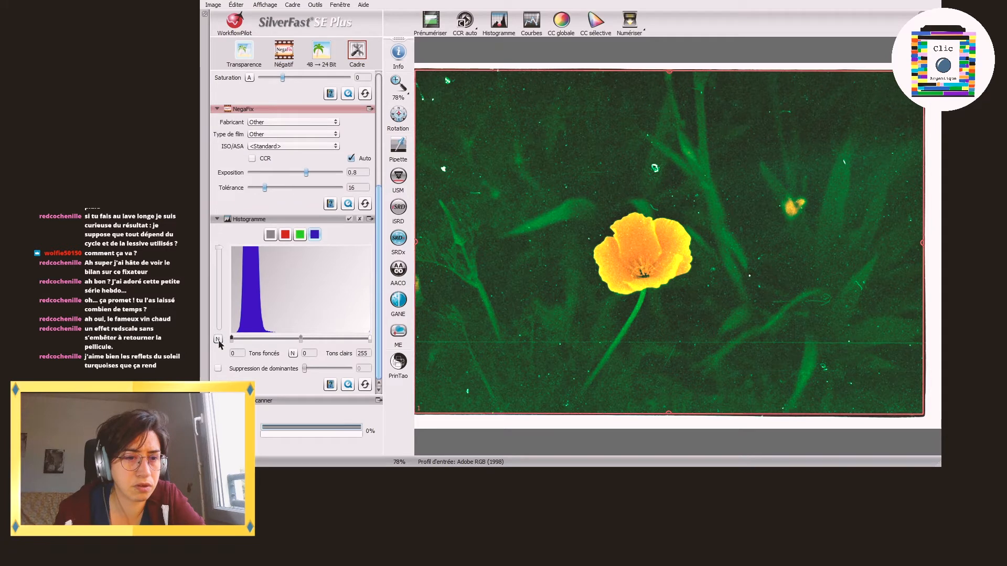
click(213, 338)
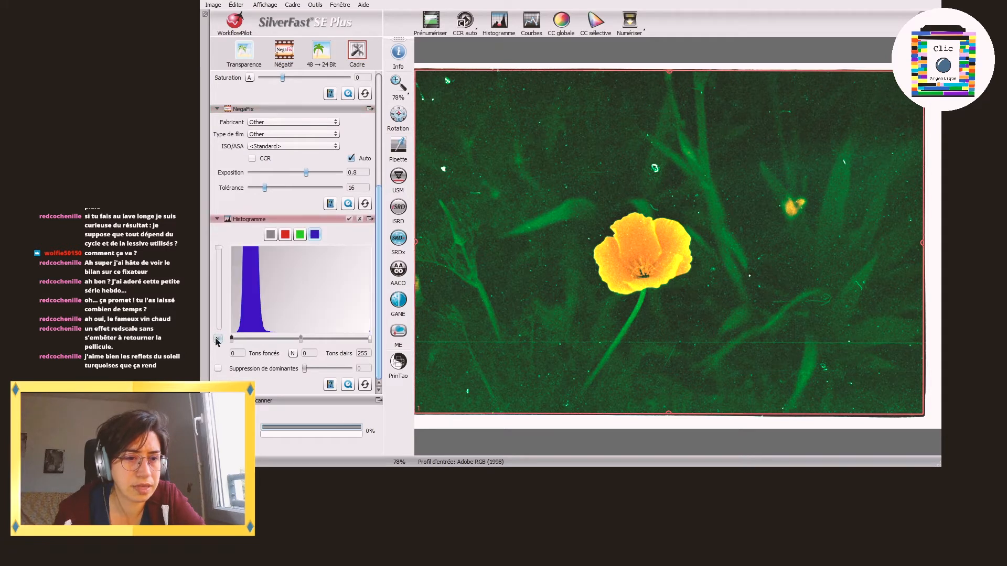
click(218, 339)
click(218, 340)
click(218, 339)
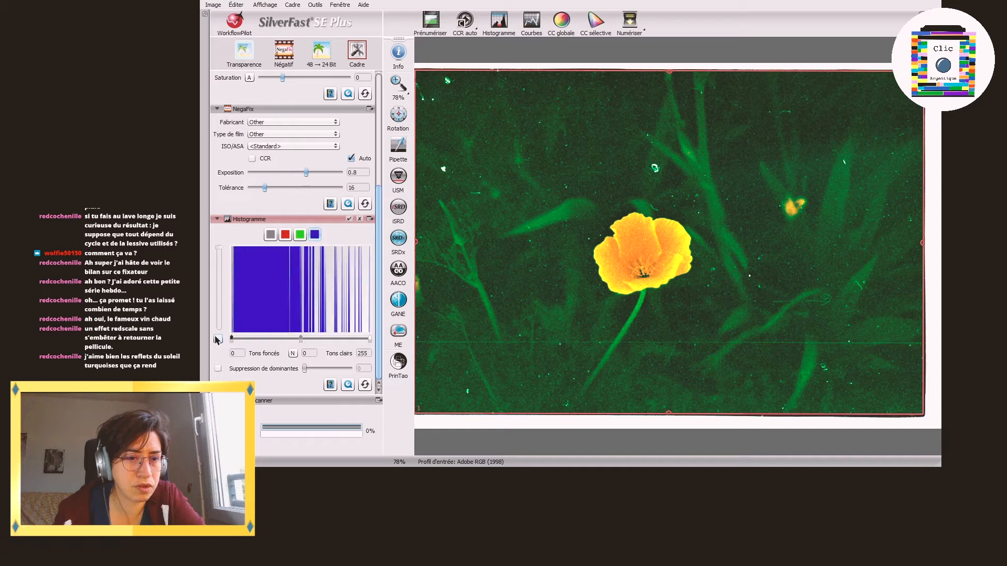
click(217, 339)
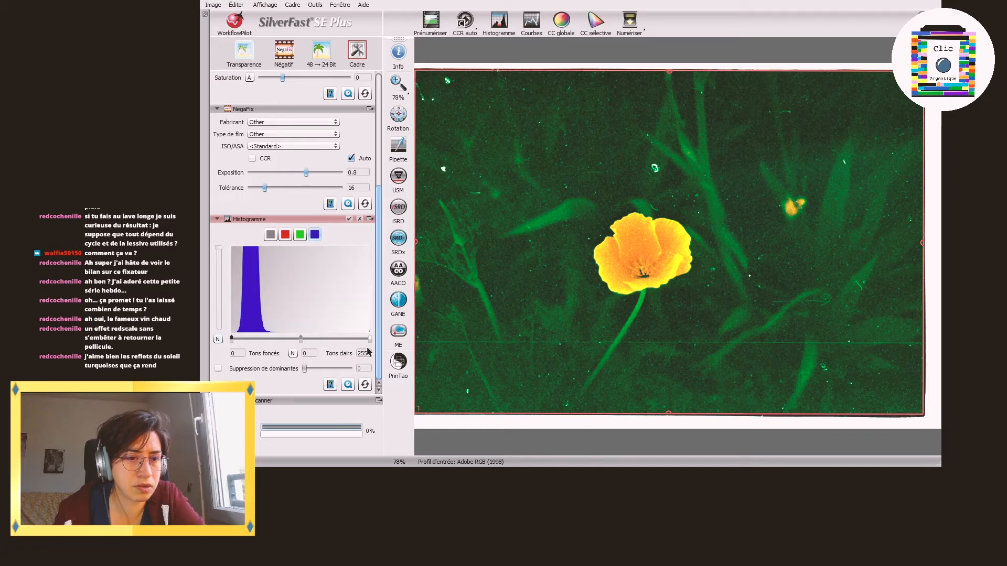
Step: Set the blue channel's highlights to 78 and raise the green channel's highlights point
drag(367, 343, 276, 341)
click(300, 235)
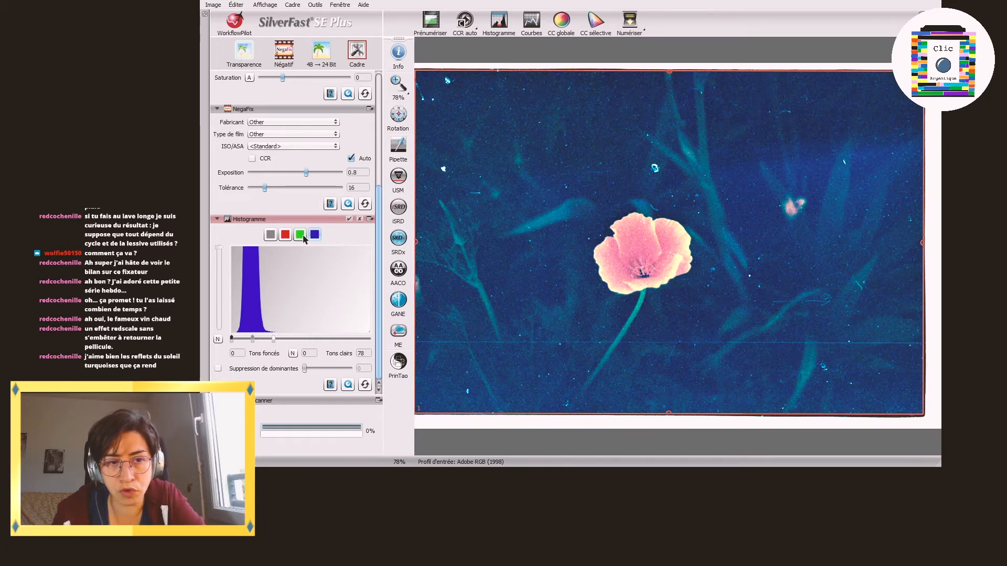
drag(292, 338, 308, 338)
Step: Reset the poppy image's red channel adjustments and the combined histogram adjustments
click(285, 236)
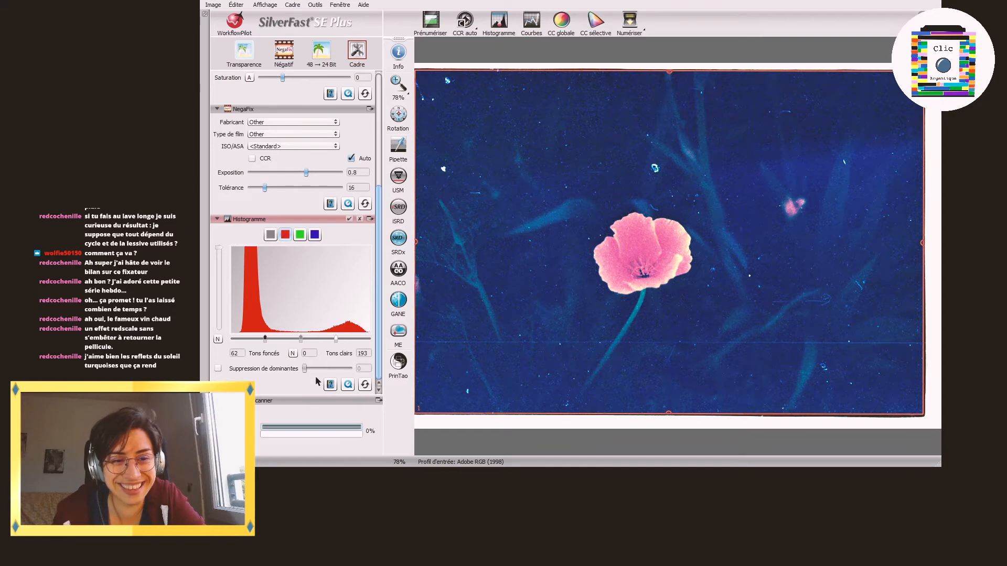
click(364, 387)
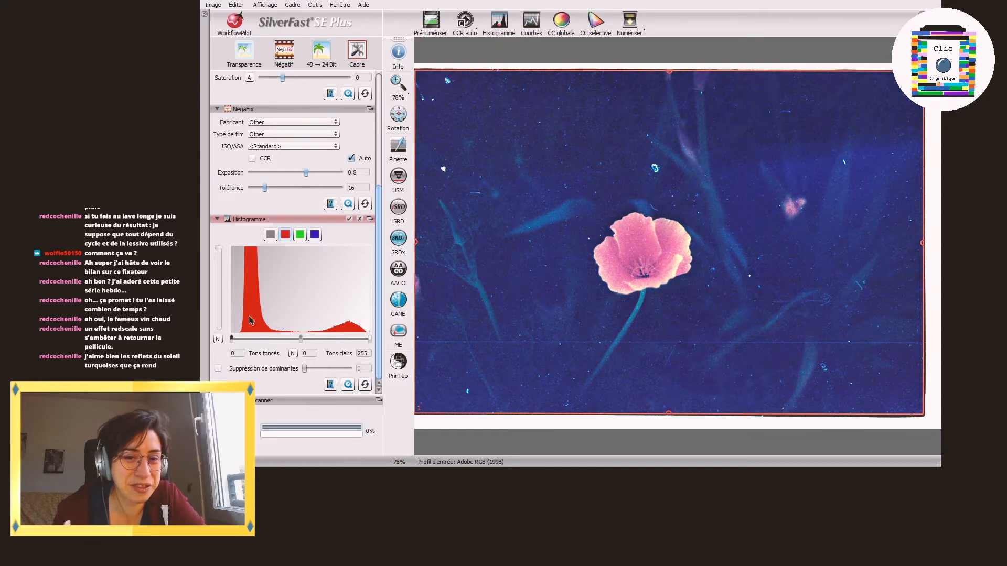
click(270, 235)
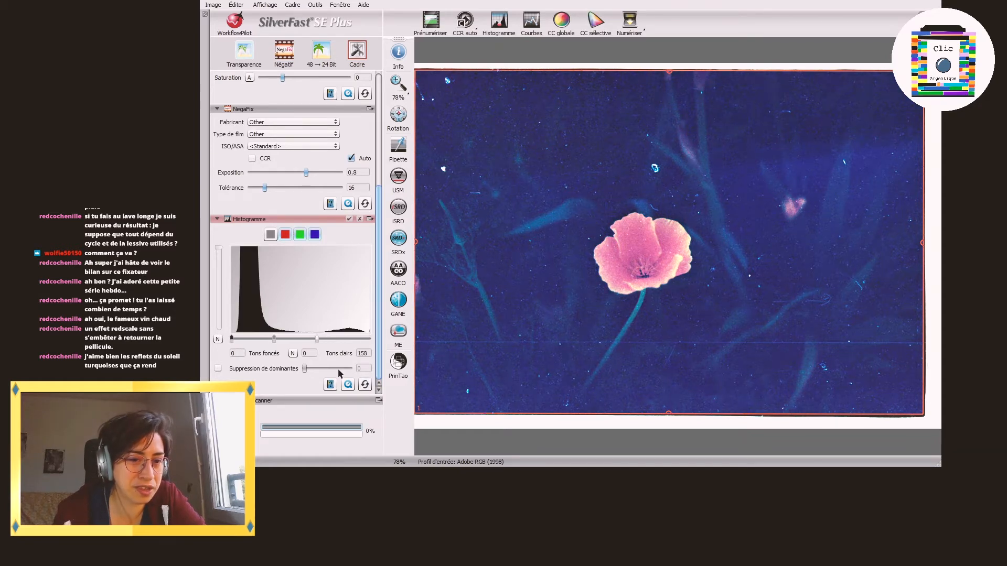
click(367, 386)
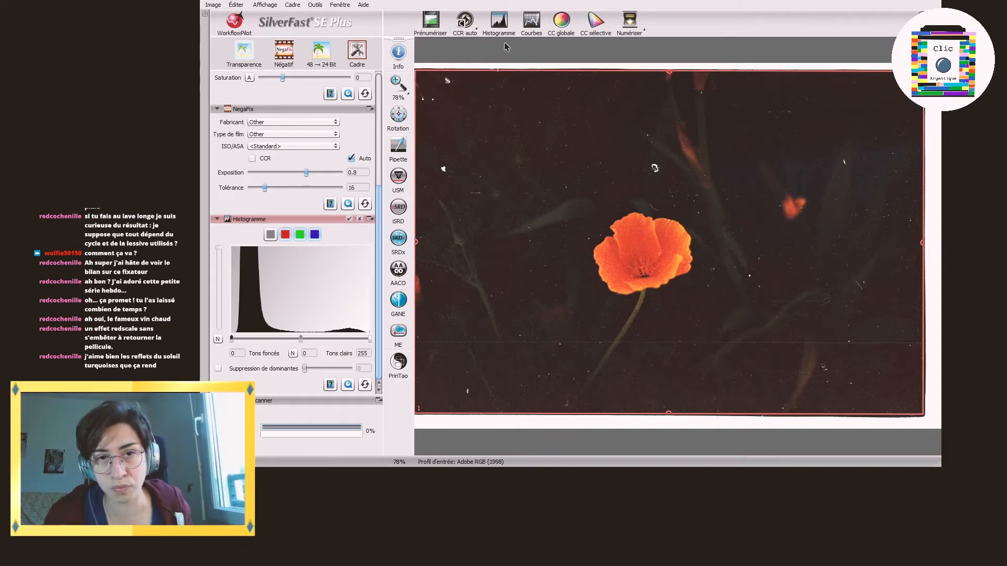
Step: Prescan the next negative and fit the scan frame's left and right edges to the silhouette image
click(431, 22)
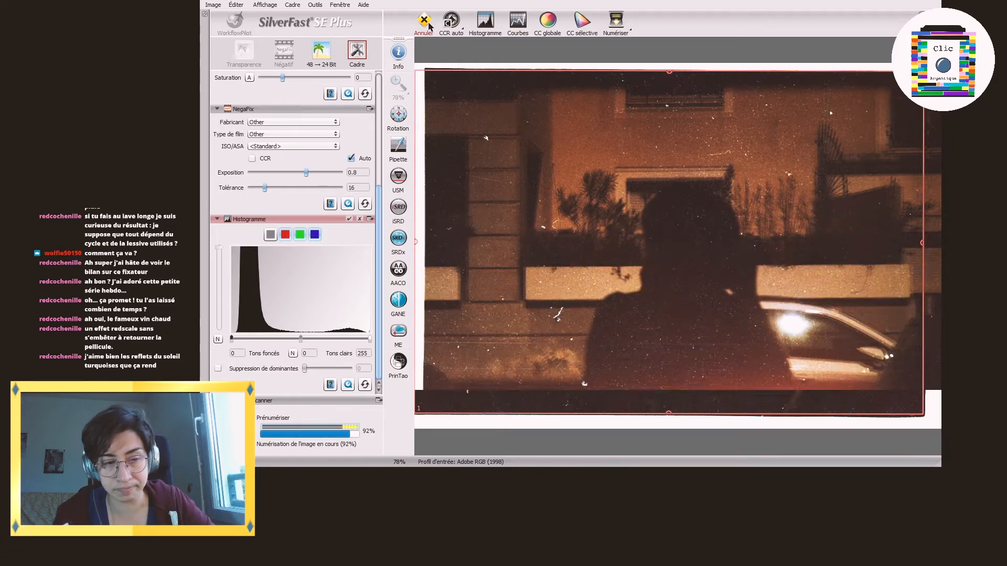
click(427, 27)
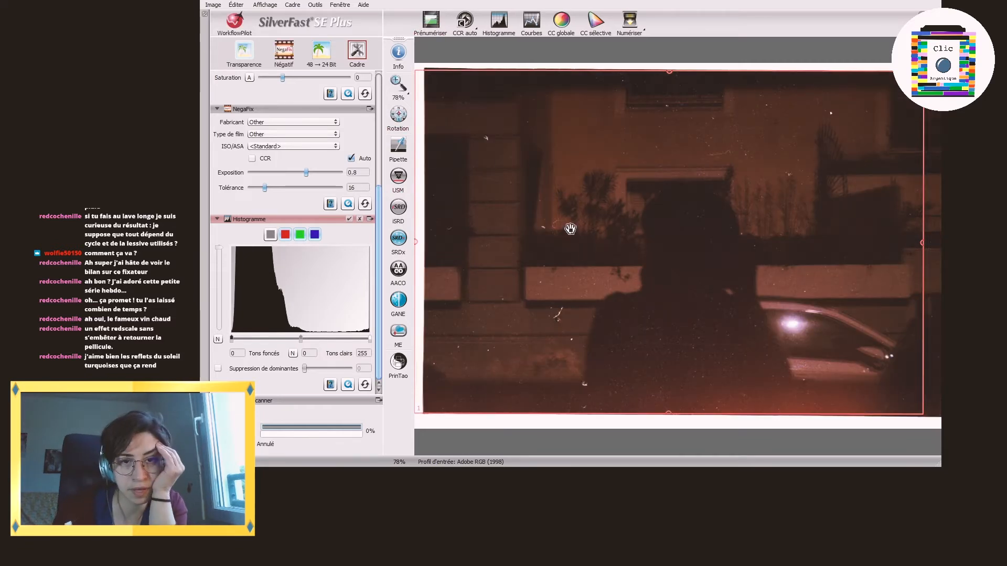
drag(416, 145, 425, 145)
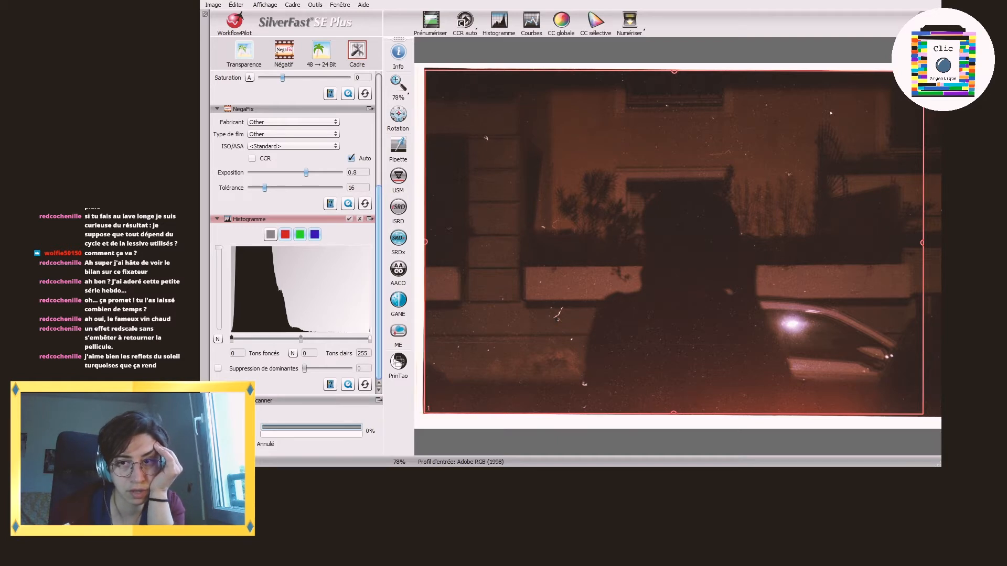
drag(922, 219, 938, 220)
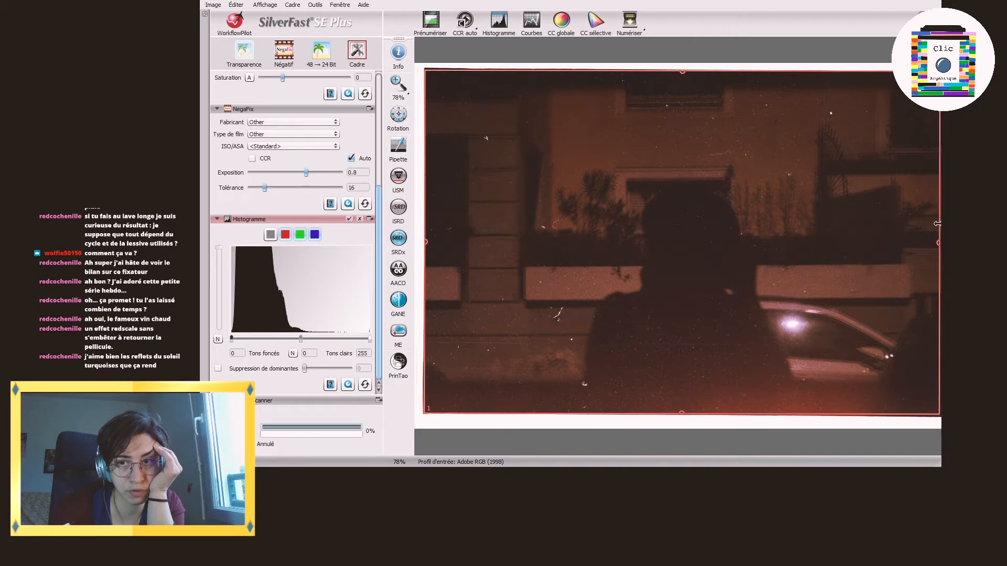
Step: Try the Kodak B&W+ 400 NegaFix profile on the silhouette image and restore the Other profile
click(274, 125)
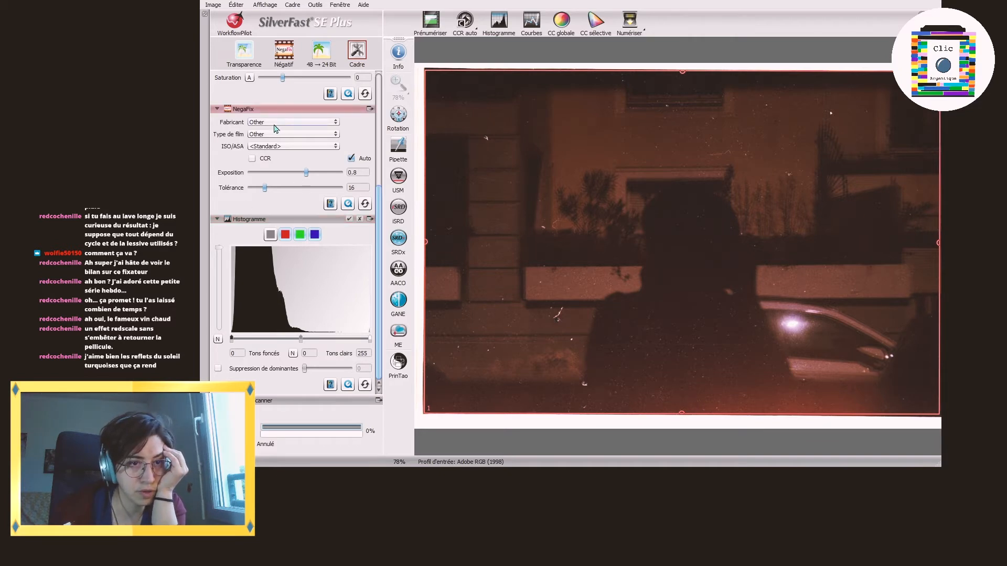
click(270, 53)
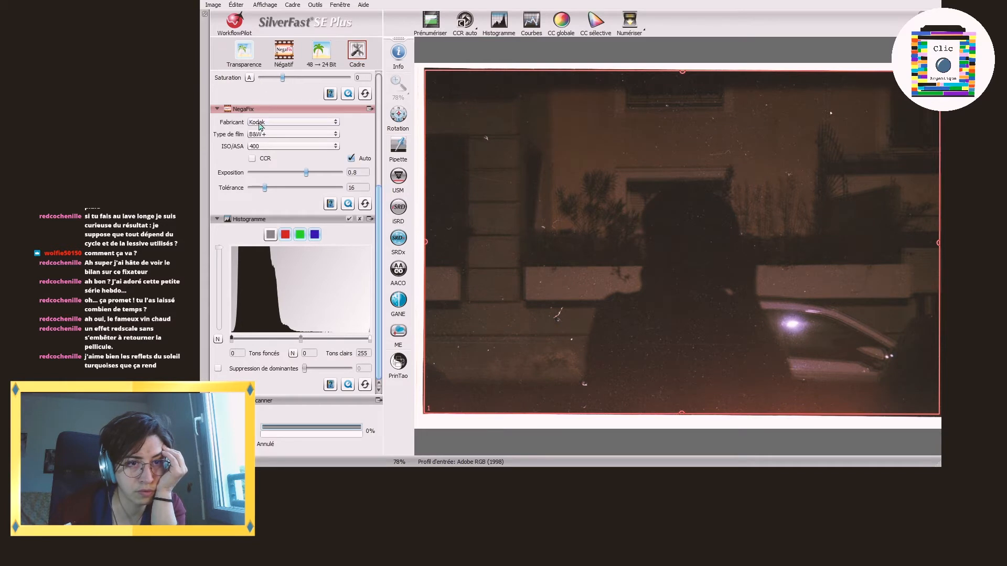
click(273, 188)
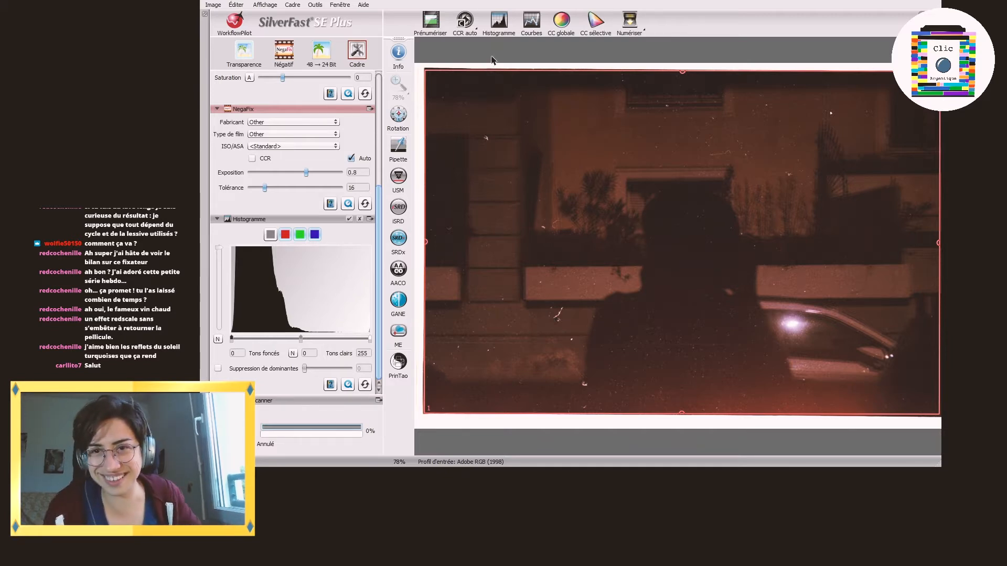
Step: Prescan the partly blank negative and move the scan frame's left edge inward past the black border
click(433, 25)
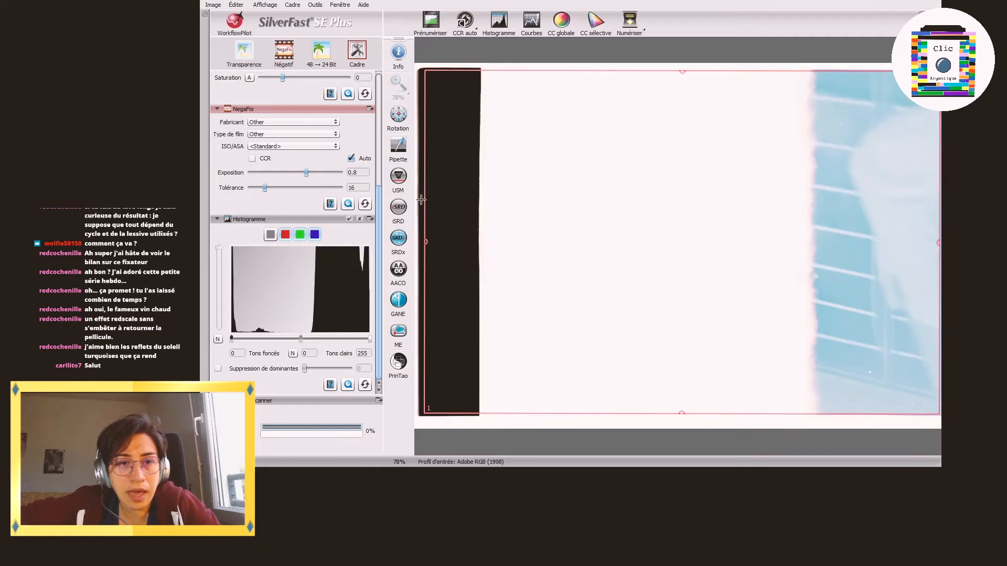
drag(426, 201, 485, 199)
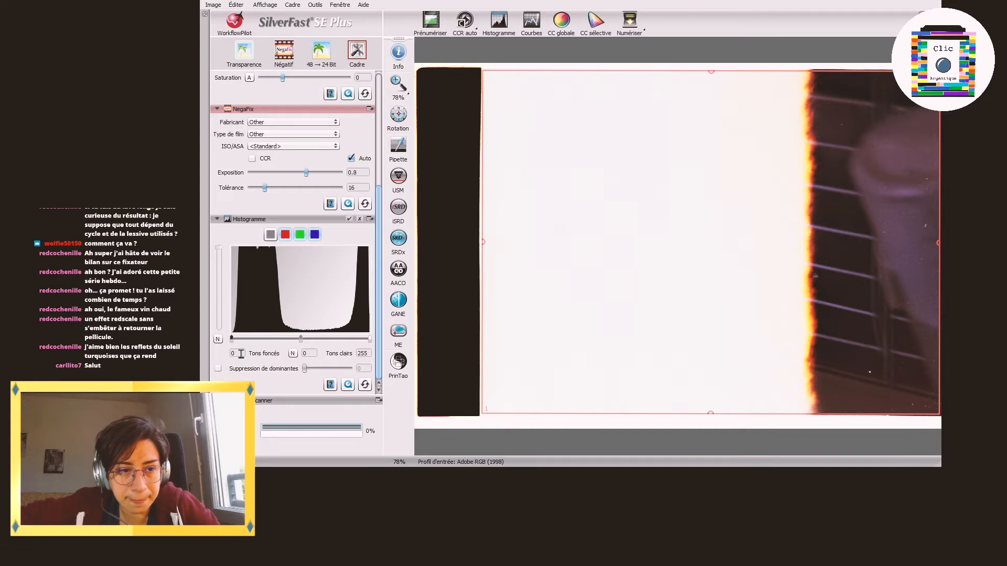
Step: Try cast removal on the partly blank image, reset the histogram adjustments, and scan the image to file
click(218, 369)
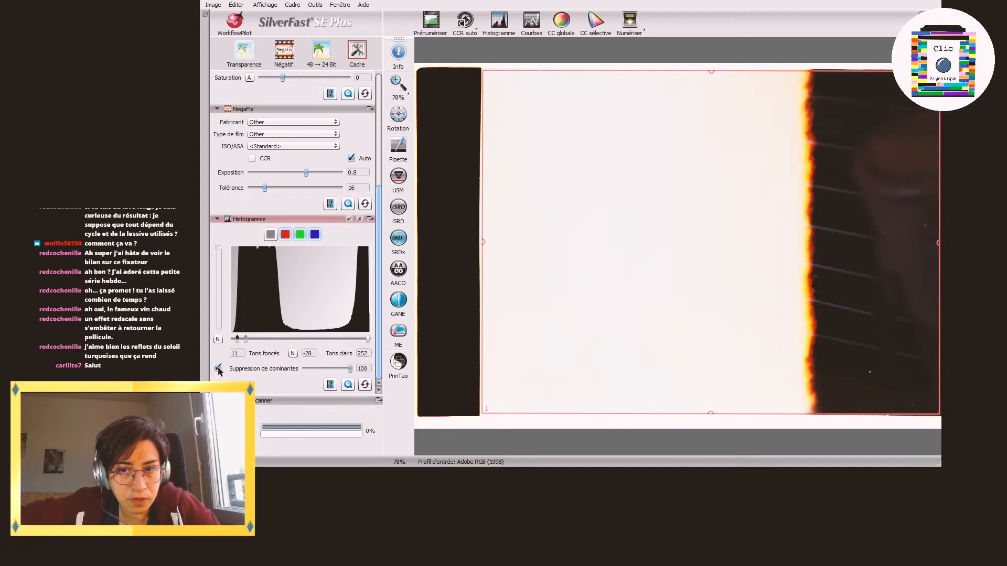
click(365, 386)
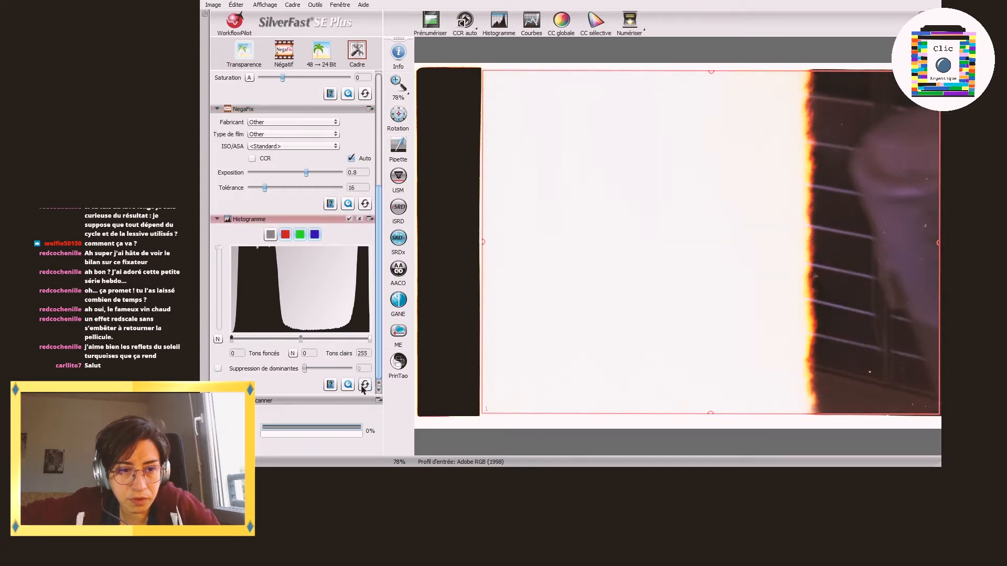
click(635, 24)
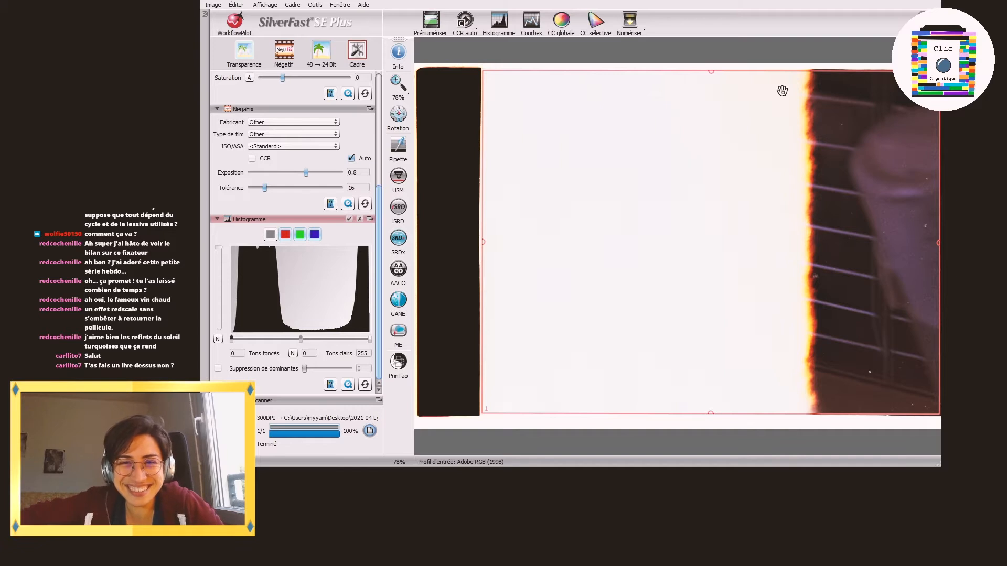
Step: Prescan the silhouette negative again and extend the scan frame's left edge to the image border
click(430, 21)
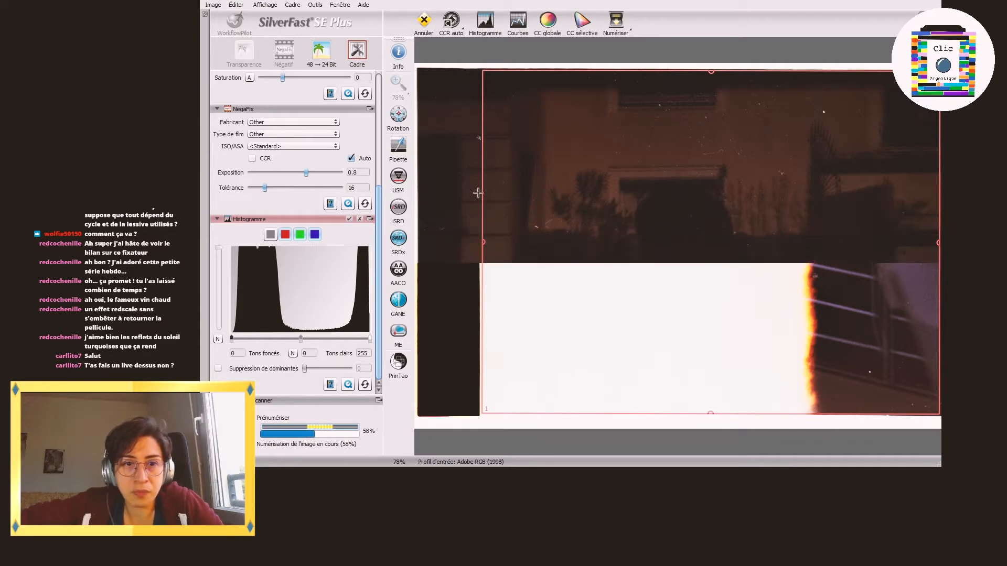
drag(482, 196, 420, 204)
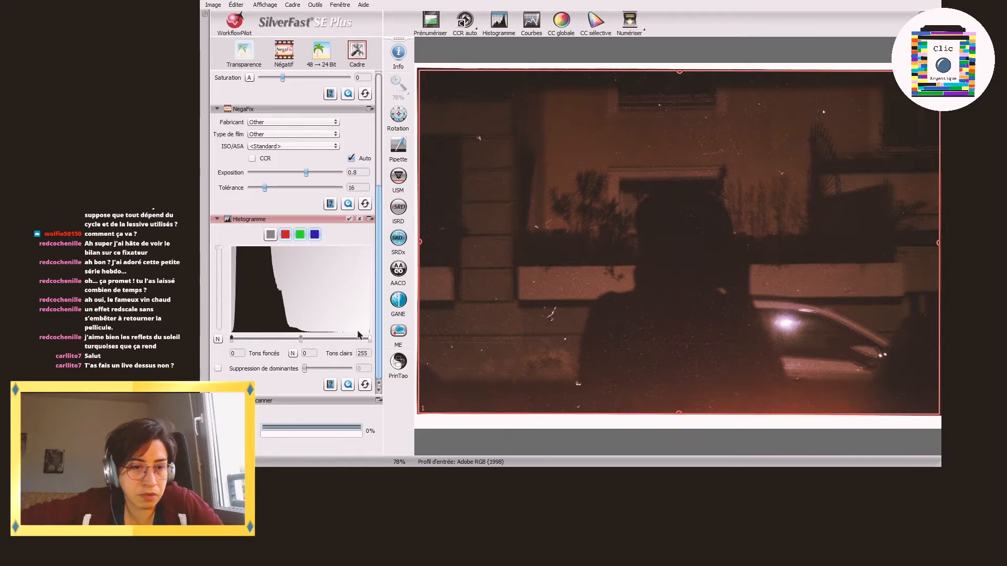
mouse_move(370, 339)
mouse_down()
mouse_move(309, 338)
mouse_move(386, 341)
mouse_up()
Step: Set the silhouette image's highlights to 154 for red and 122 for blue, lower the green highlights point, and scan the image to file
click(284, 235)
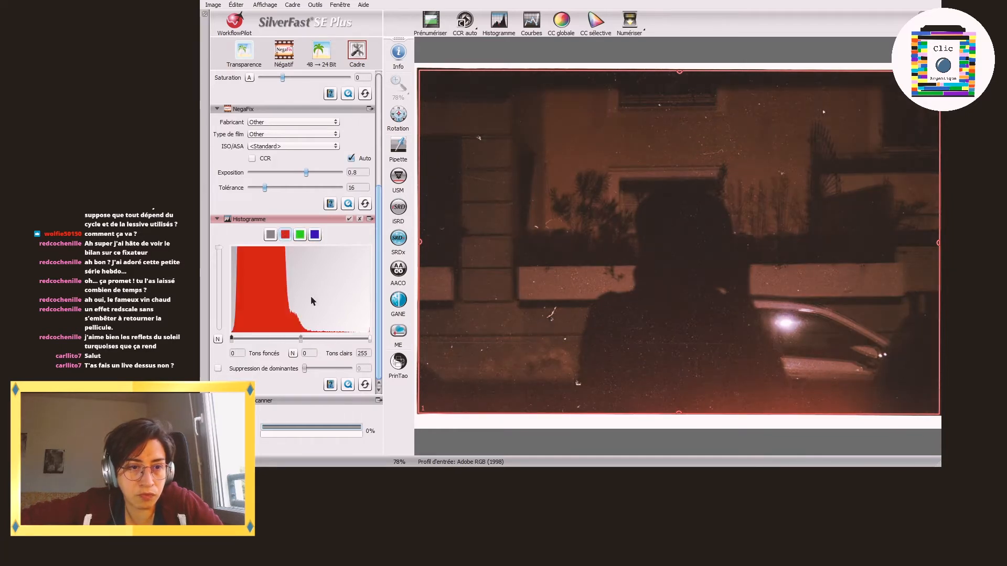
drag(332, 336, 314, 336)
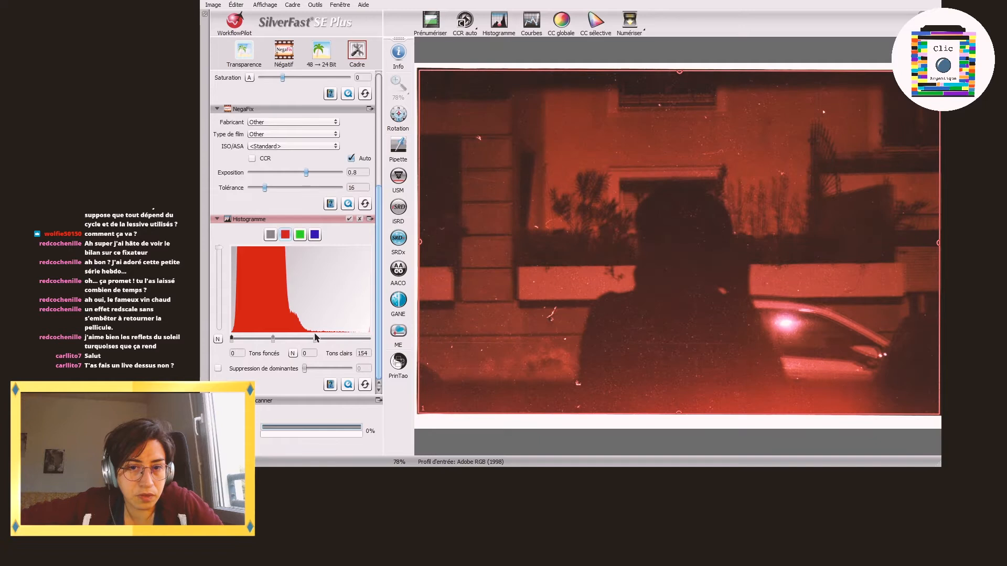
click(299, 234)
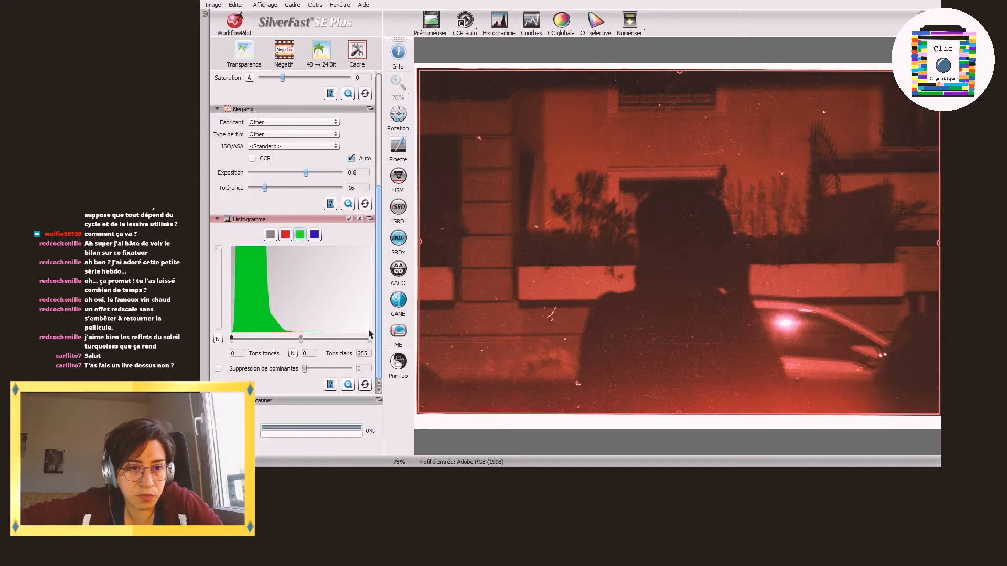
drag(370, 338, 302, 338)
click(314, 235)
drag(370, 339, 301, 338)
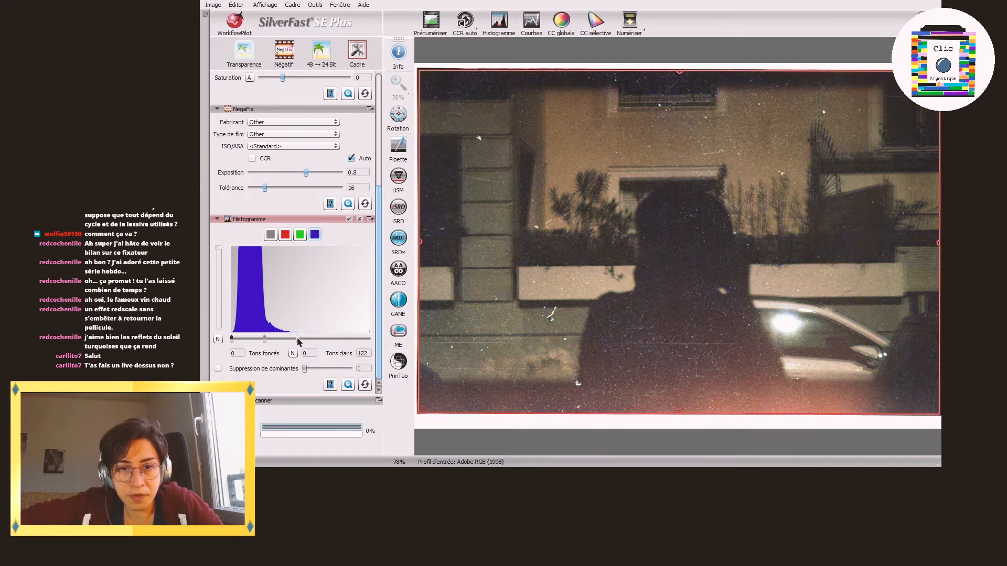
click(270, 235)
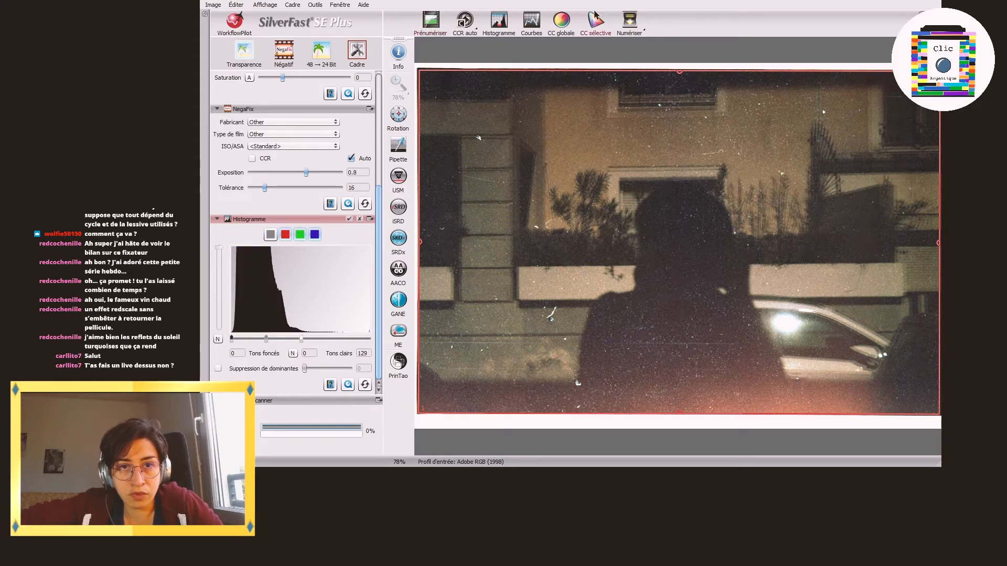
click(629, 20)
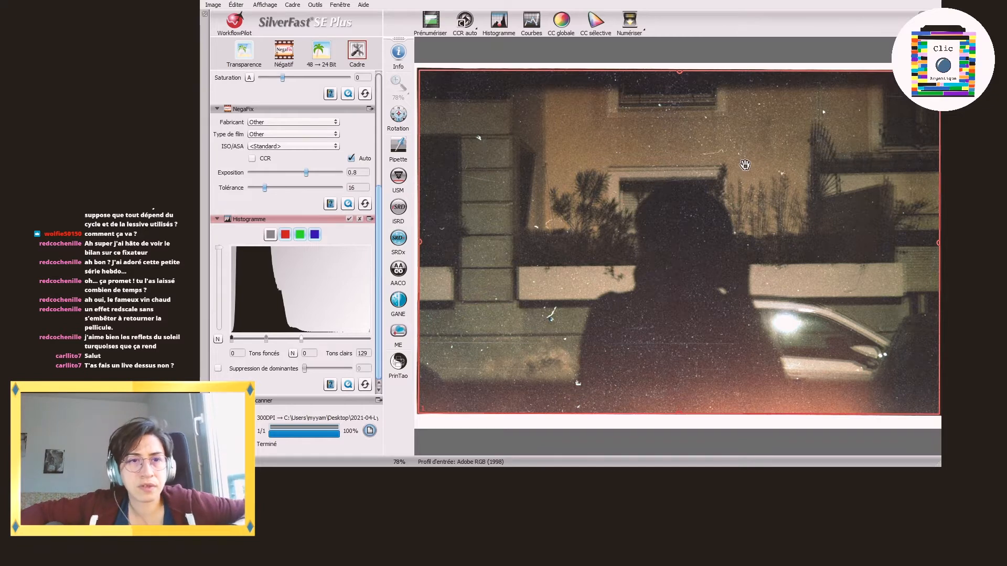
Step: Prescan the negative of the tree and no-parking sign and rotate it upright to portrait
click(432, 24)
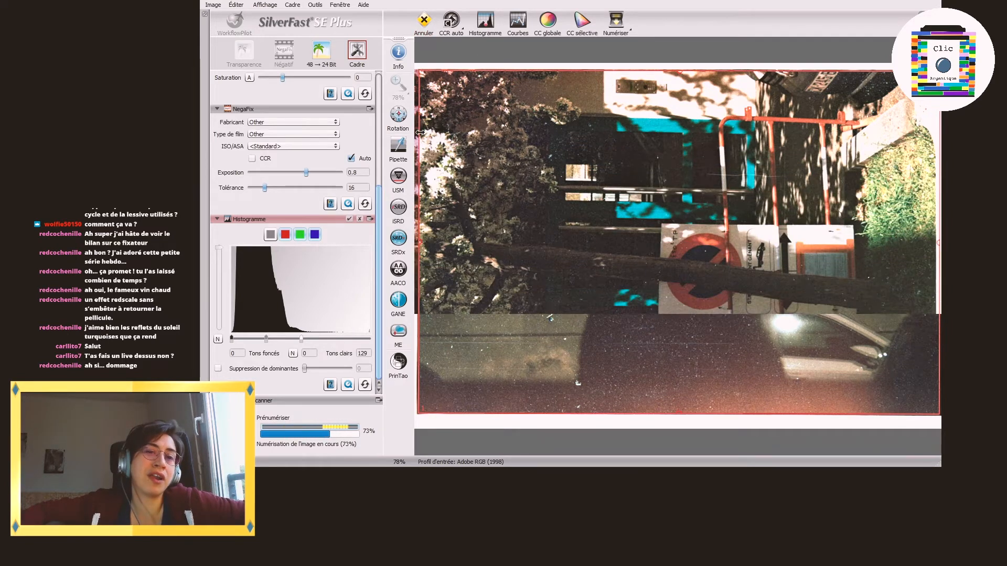
click(392, 111)
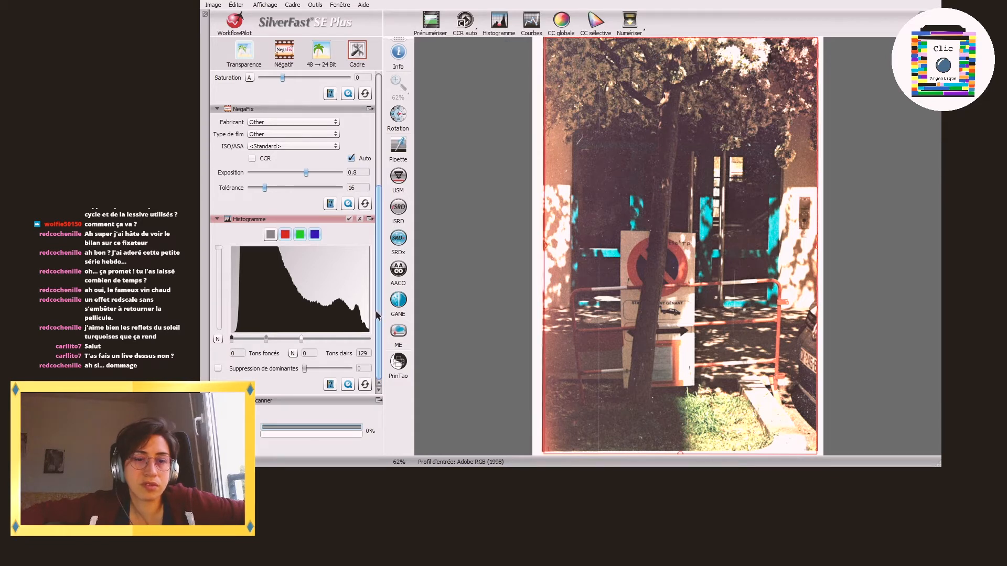
Step: Reset the tree image's combined highlights to 255 and examine its red, green and blue histograms
drag(302, 338, 385, 341)
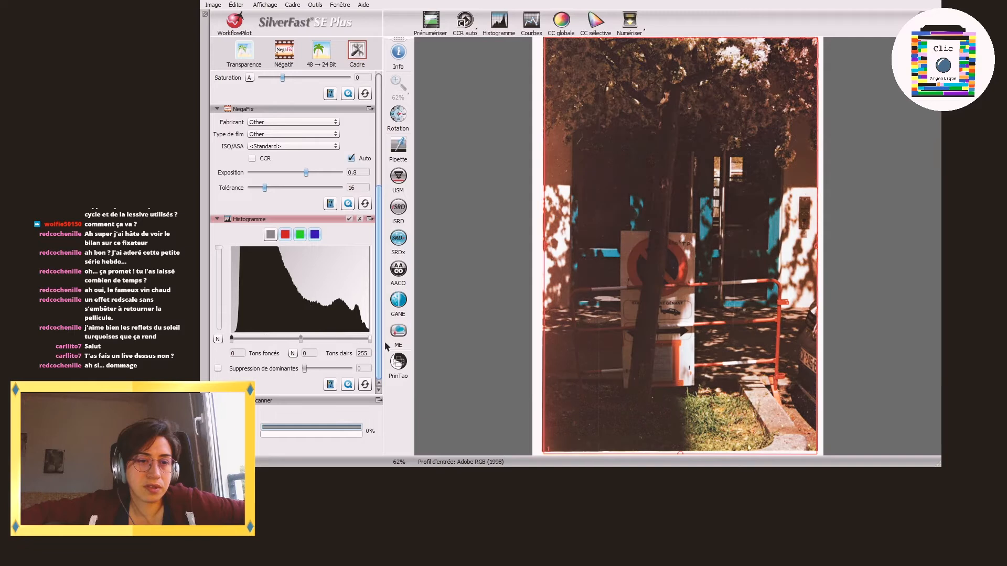
click(285, 234)
click(299, 235)
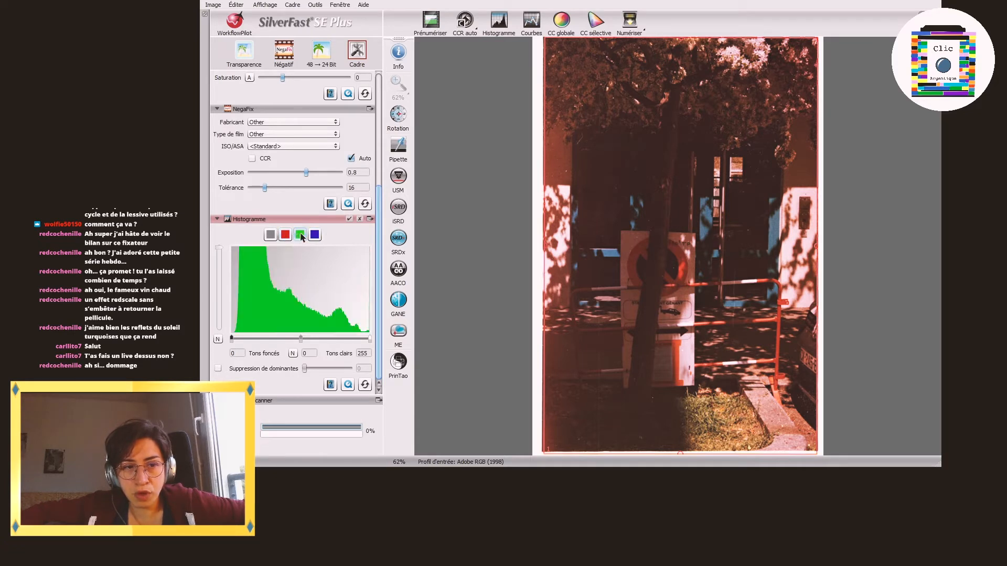
click(314, 235)
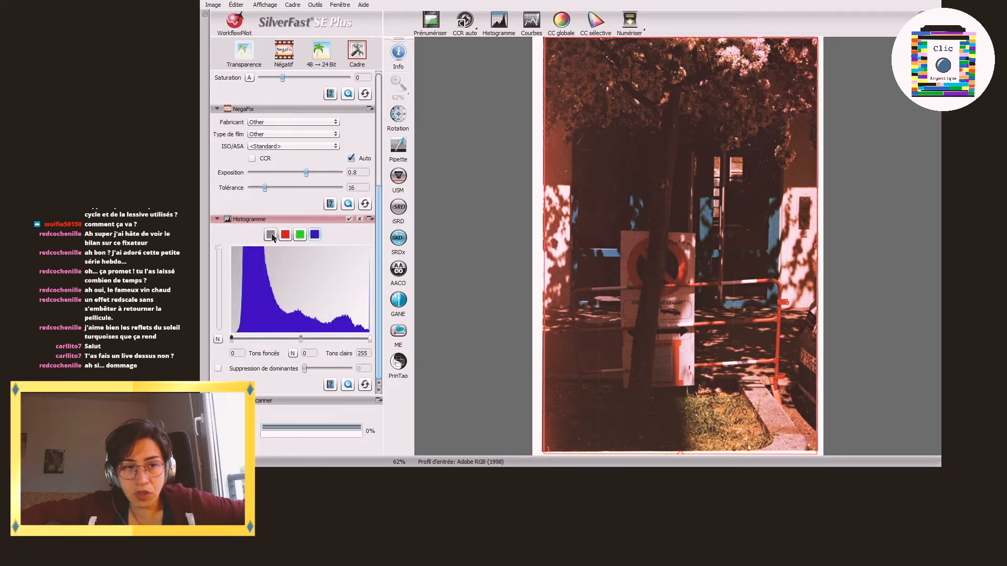
click(271, 234)
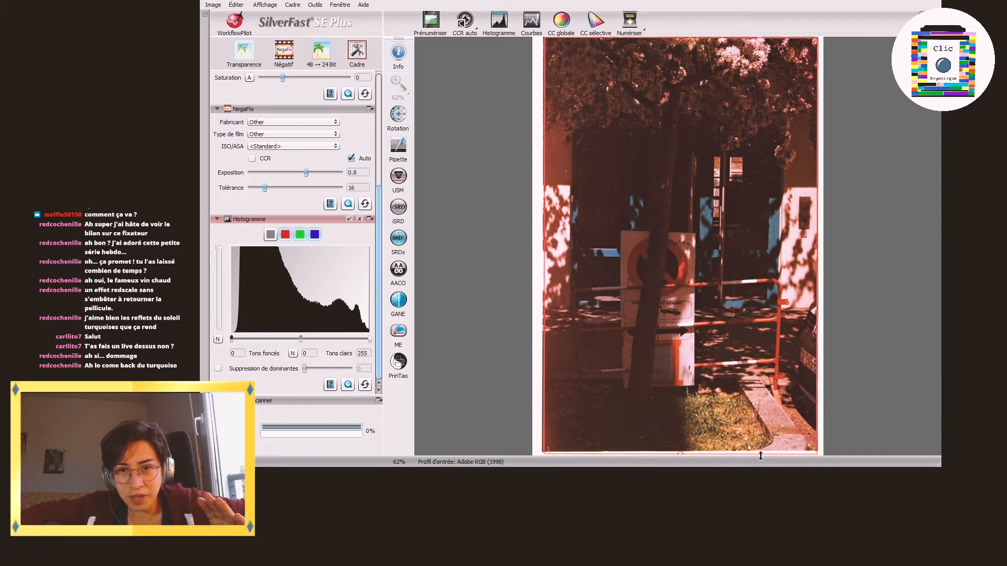
Step: Trim the scan frame's lower edge, set the NegaFix exposure to 0.5, and scan the tree image to file
drag(760, 456, 762, 450)
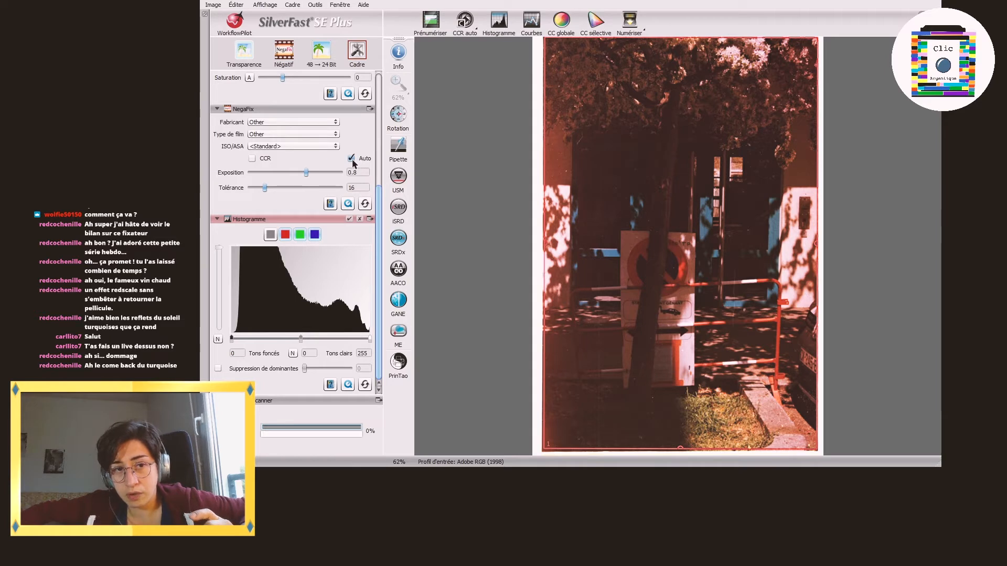
click(305, 173)
drag(303, 177, 303, 172)
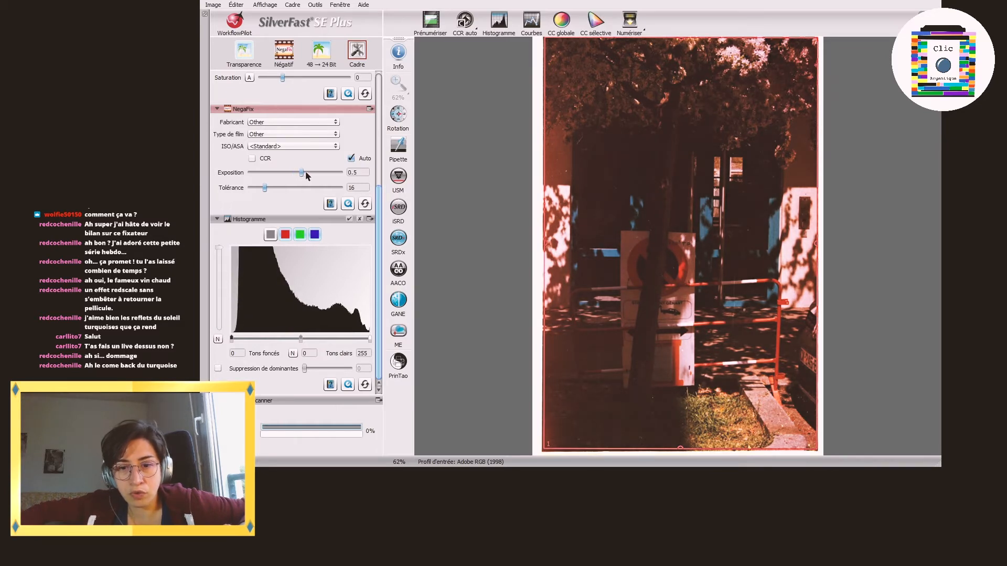
click(629, 21)
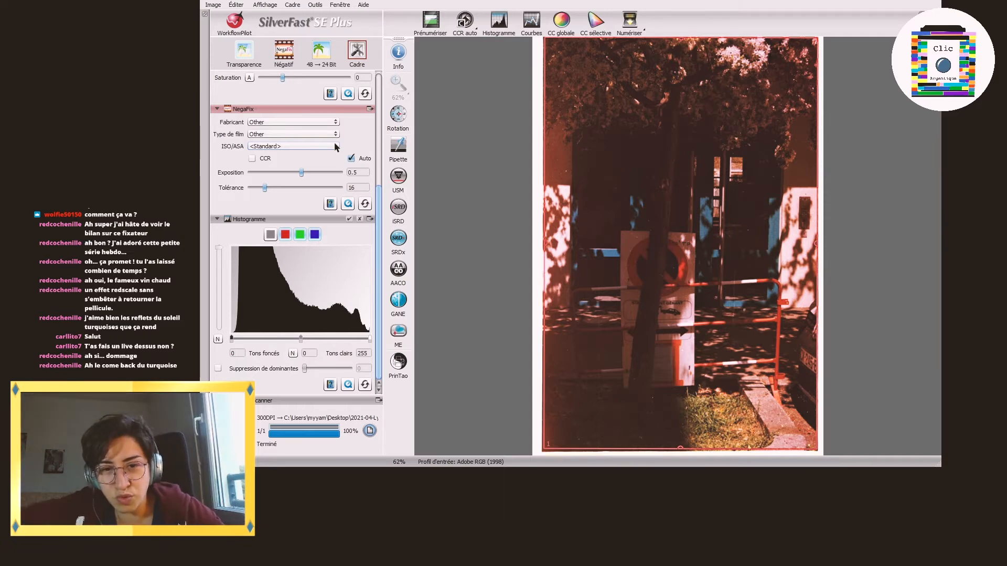
Step: Prescan the gated driveway negative in landscape and fit the scan frame's left and right edges to the image
click(429, 24)
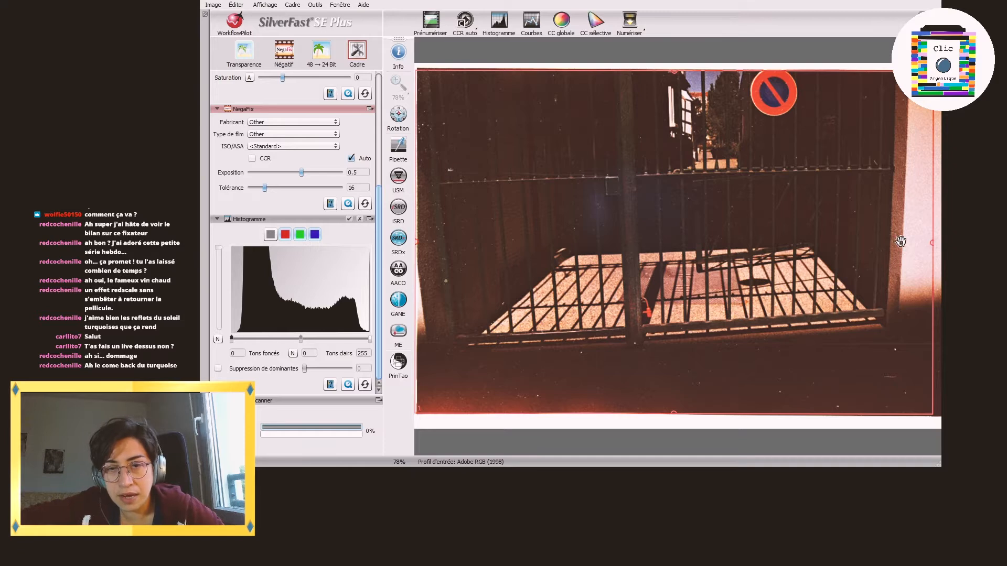
drag(932, 227, 937, 229)
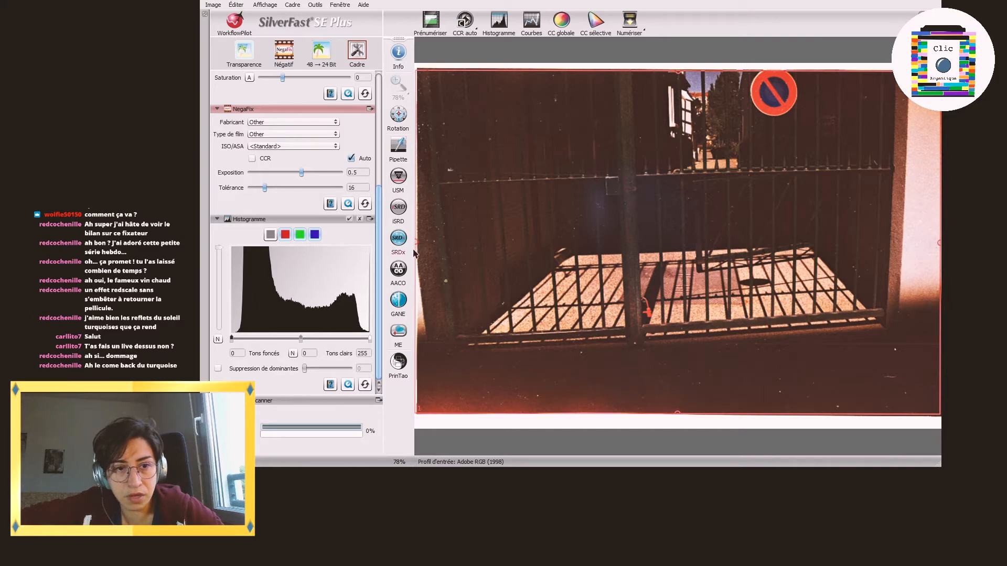
drag(416, 255, 421, 256)
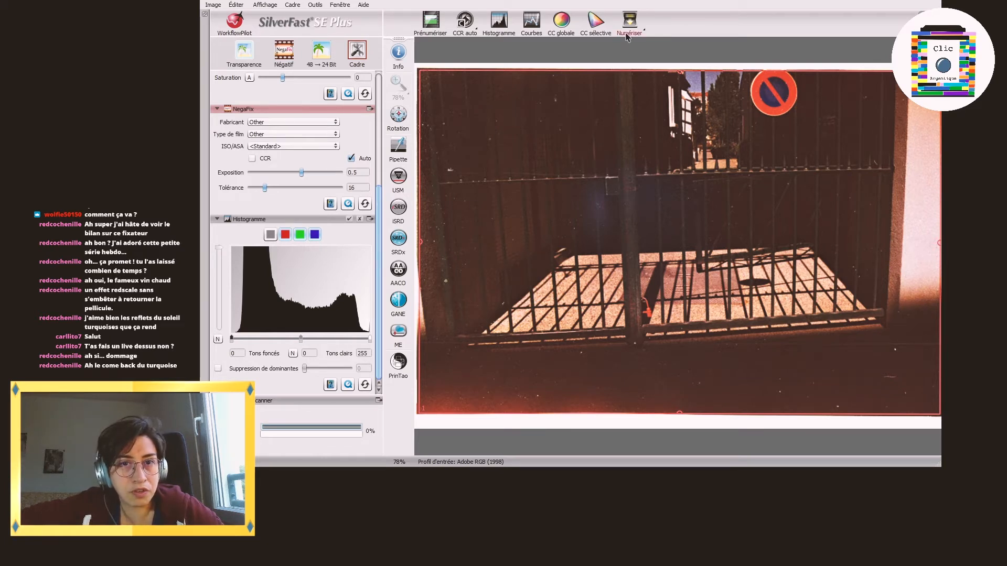
Step: Examine the gate image's red, green and blue histograms and scan the image to file
click(285, 236)
click(299, 236)
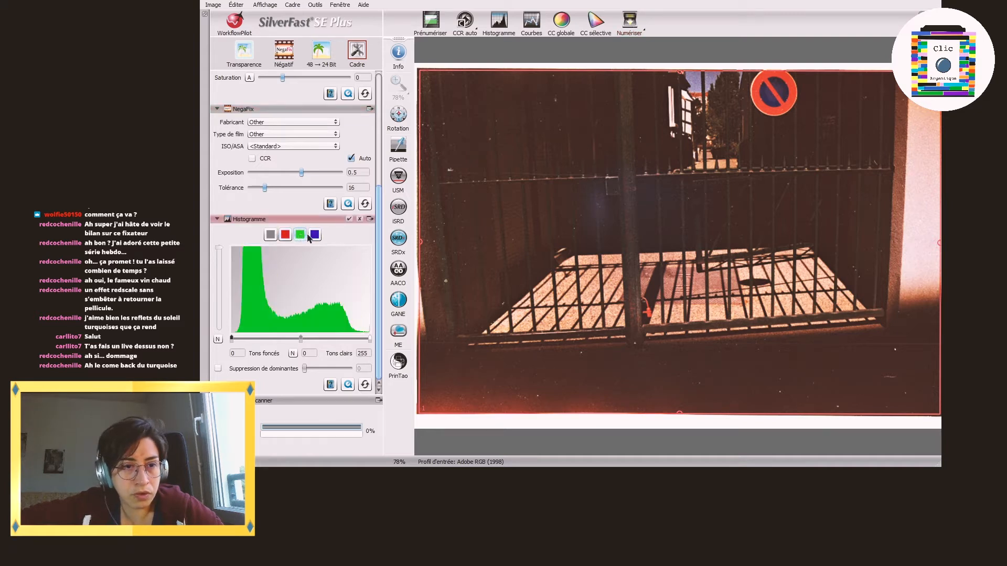
click(315, 235)
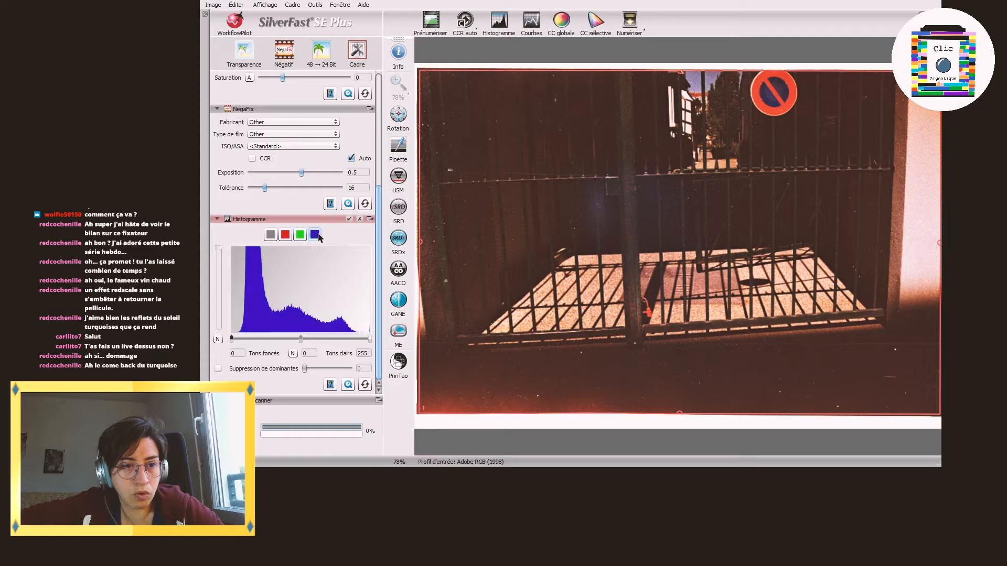
click(286, 240)
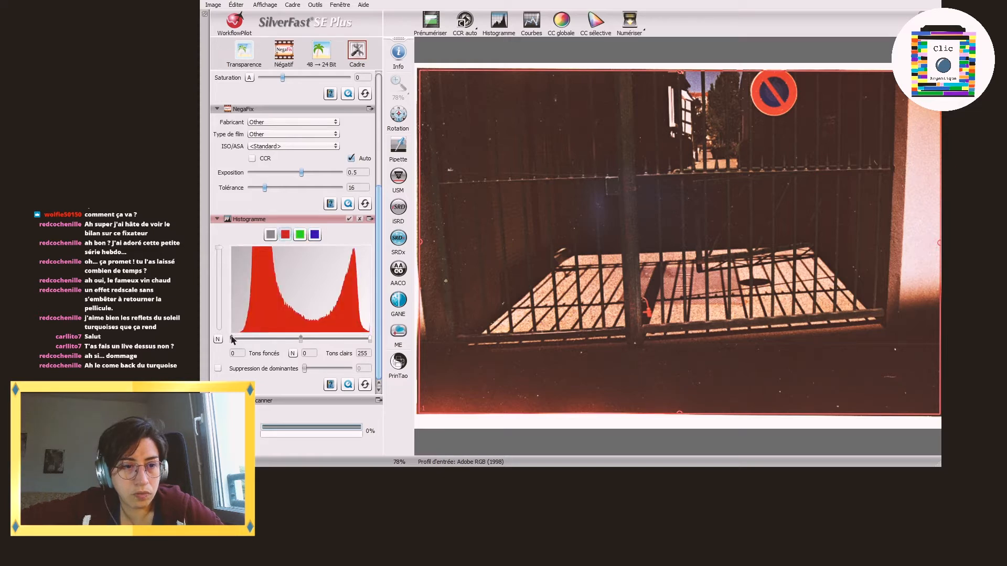
drag(234, 341, 208, 338)
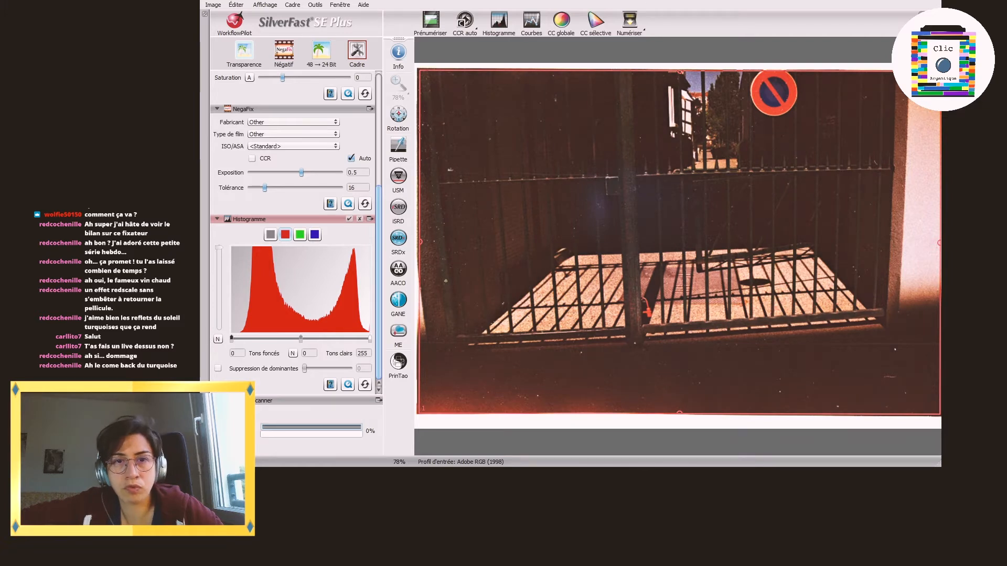
click(630, 19)
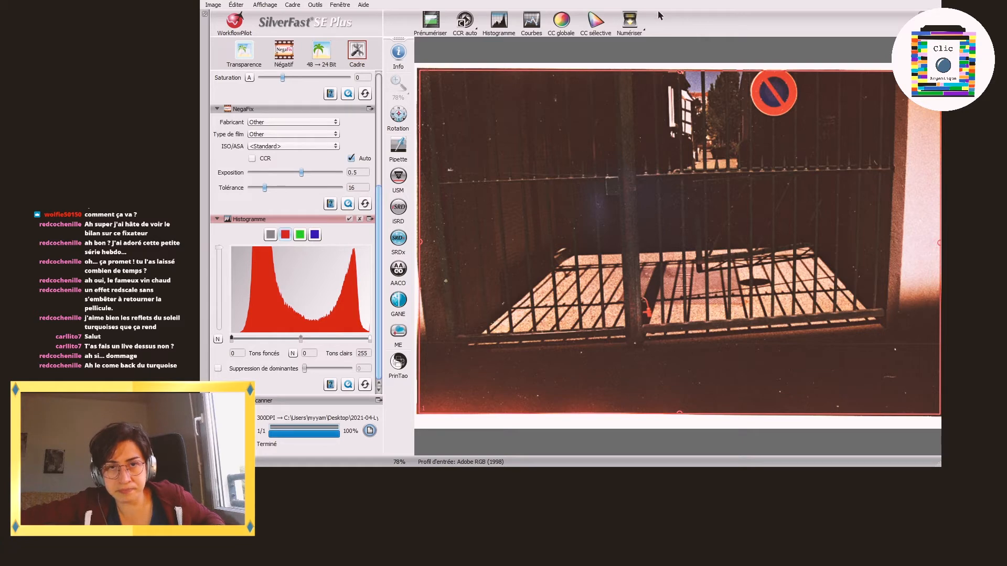
Step: Prescan the single orange poppy negative, check its colour channel histograms, and set the combined highlights to 127
click(429, 24)
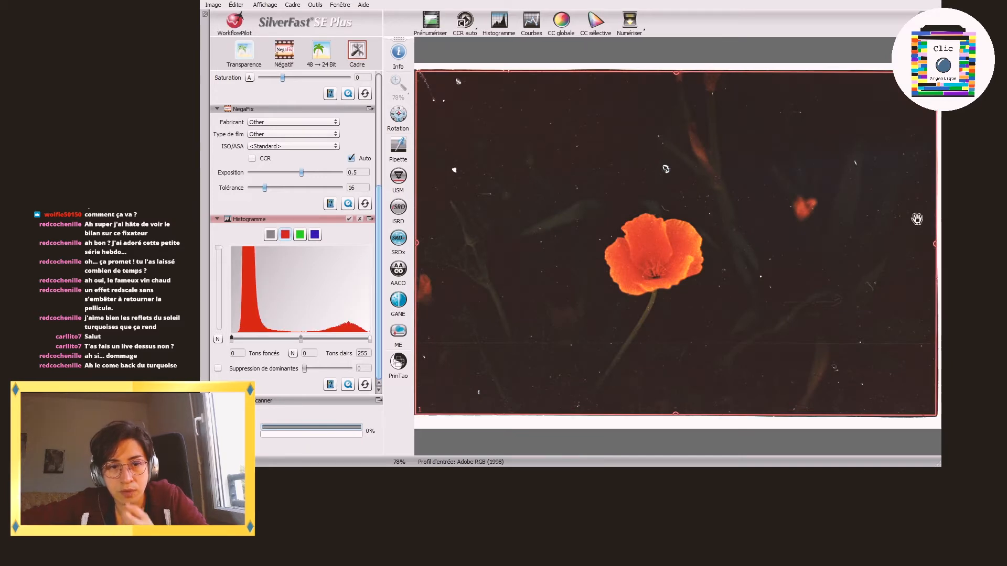
click(300, 235)
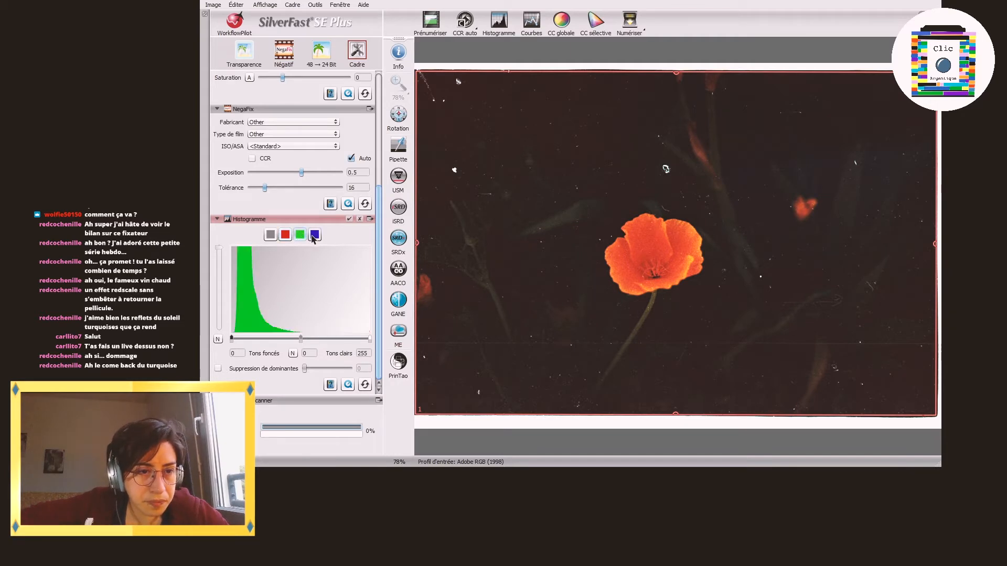
click(270, 235)
drag(370, 338, 300, 342)
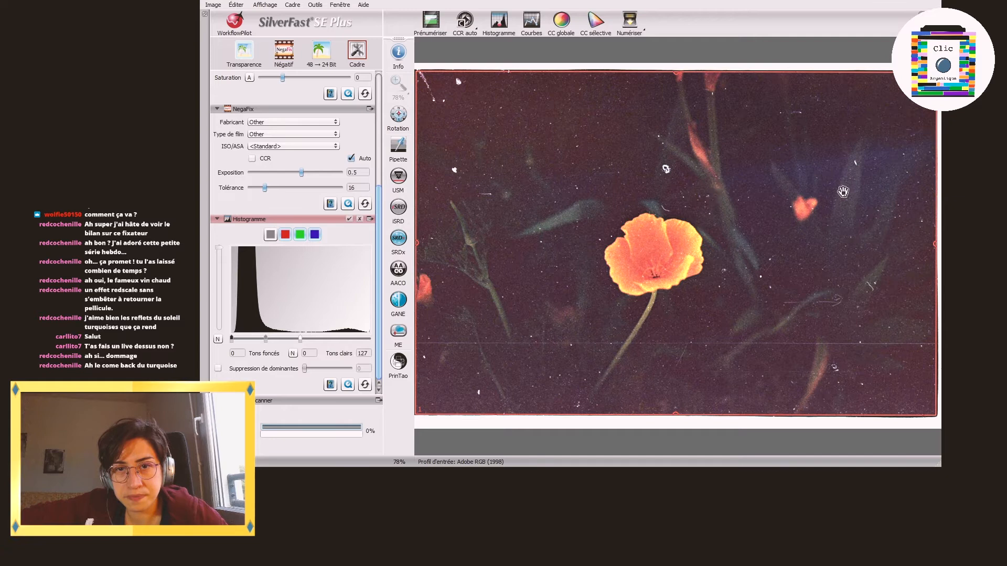
Step: Set the single poppy image's blue channel highlights to 132 and scan the image to file
click(287, 235)
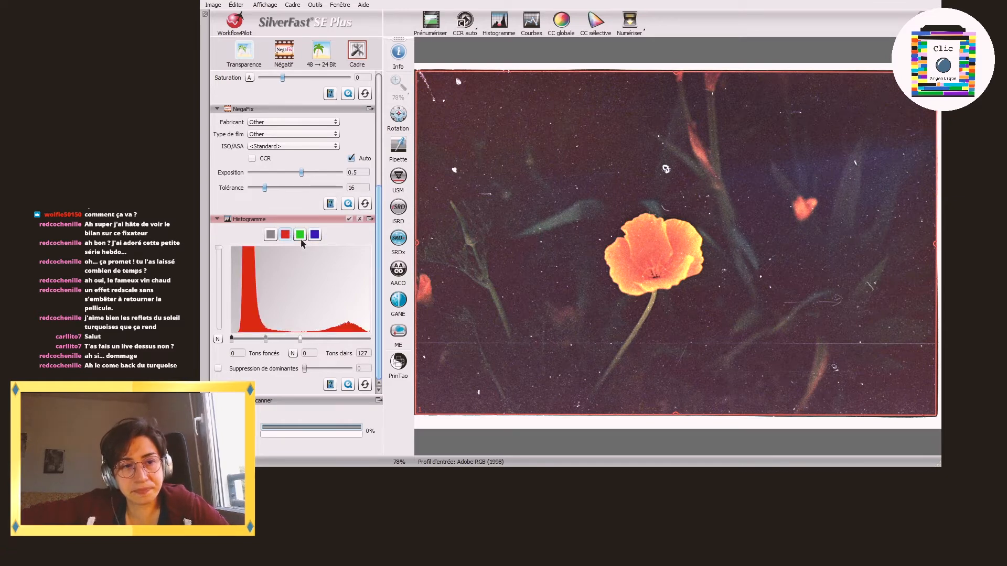
click(301, 239)
click(314, 236)
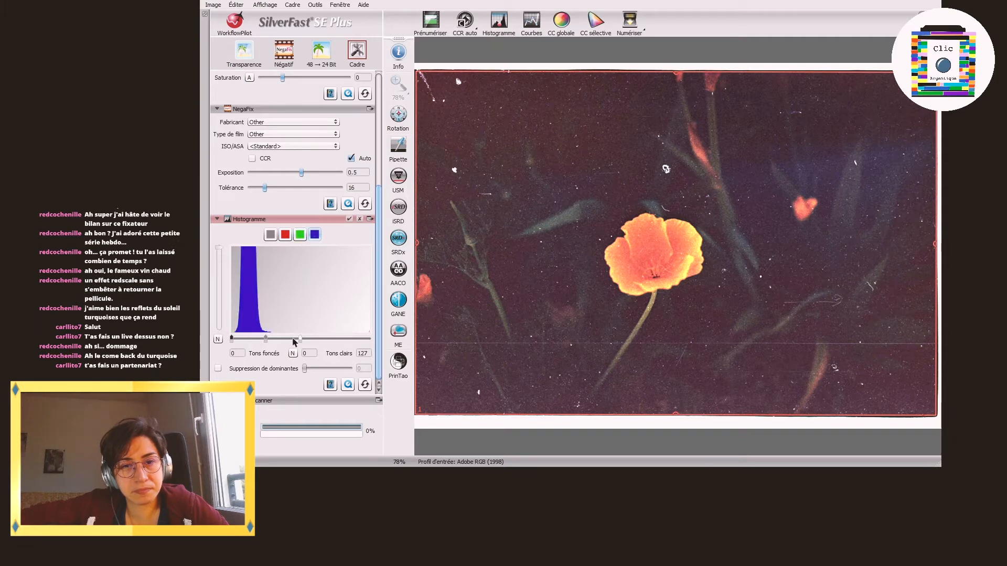
mouse_move(300, 339)
mouse_down()
mouse_move(278, 339)
mouse_move(303, 340)
mouse_up()
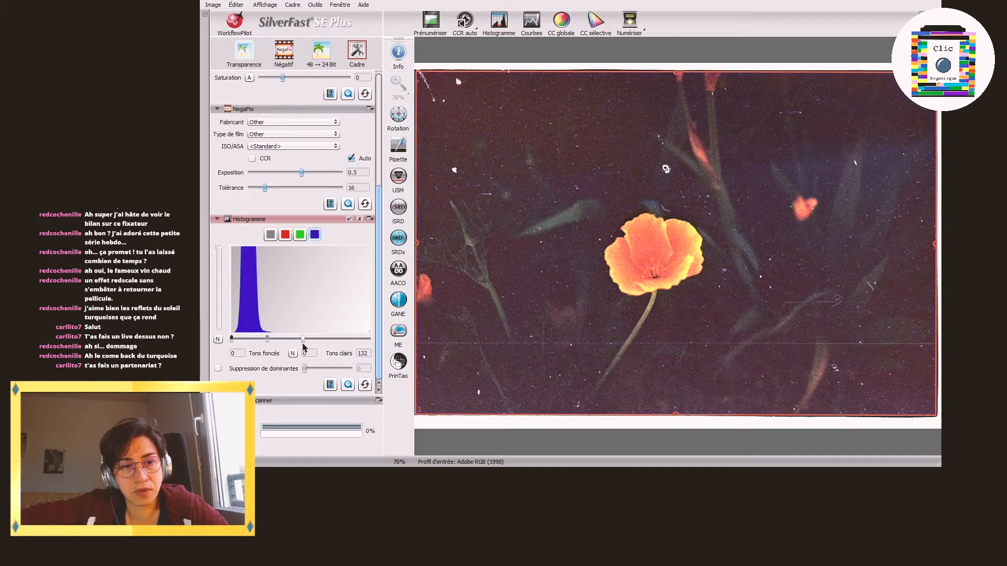
click(271, 235)
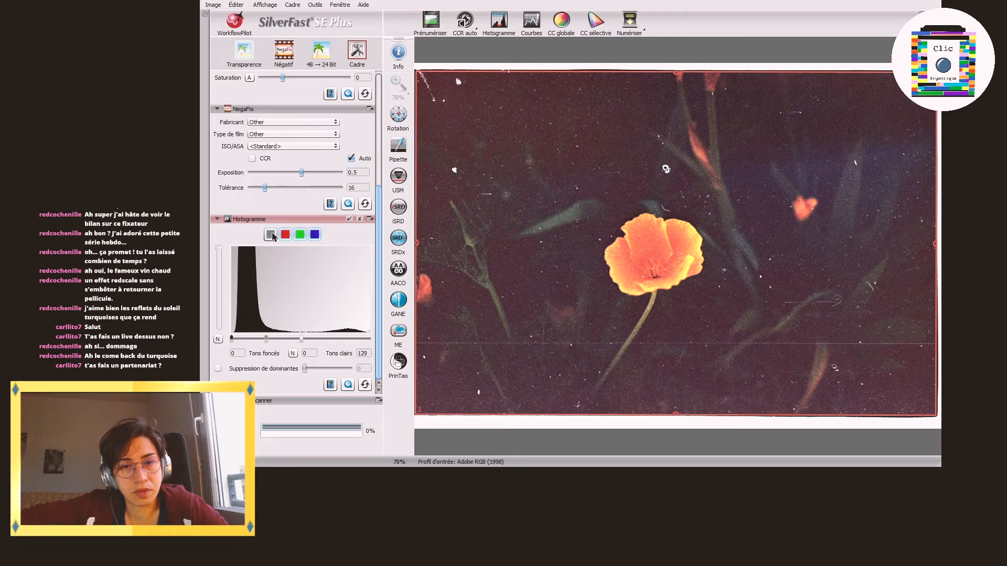
click(634, 24)
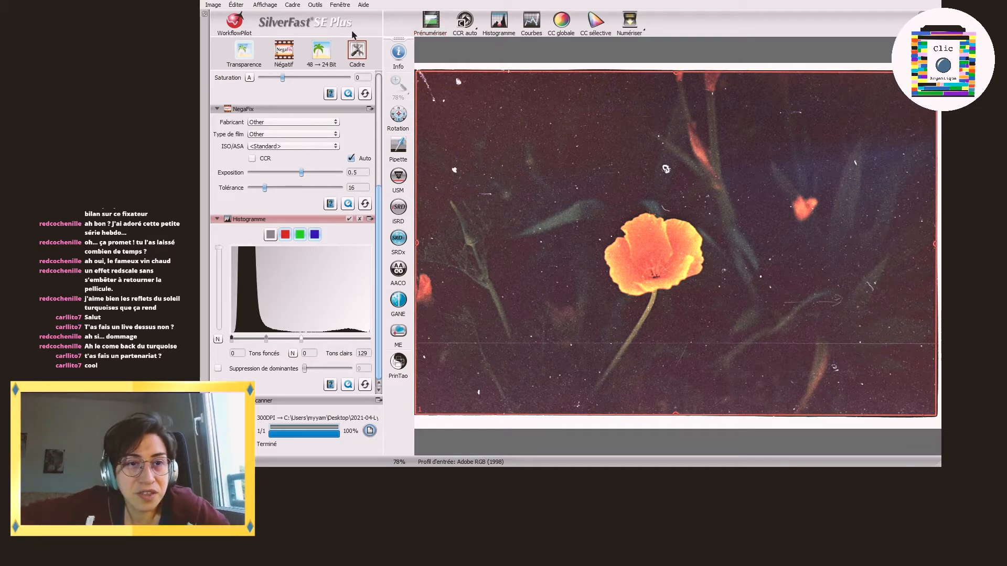
Step: Prescan the negative with several poppies, reset its histogram adjustments, and fit the scan frame's left and right edges to the image
click(431, 21)
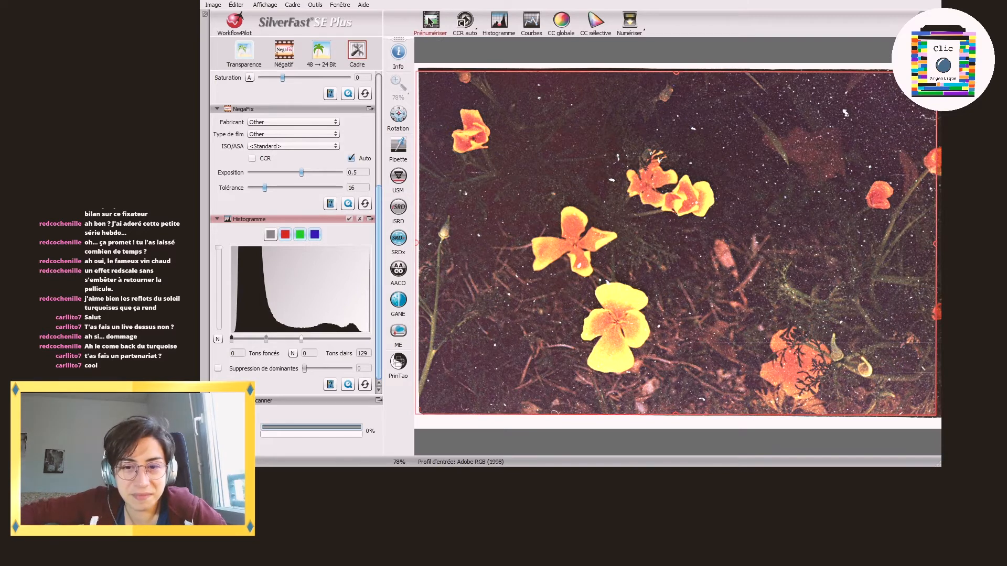
drag(419, 177, 421, 178)
click(365, 385)
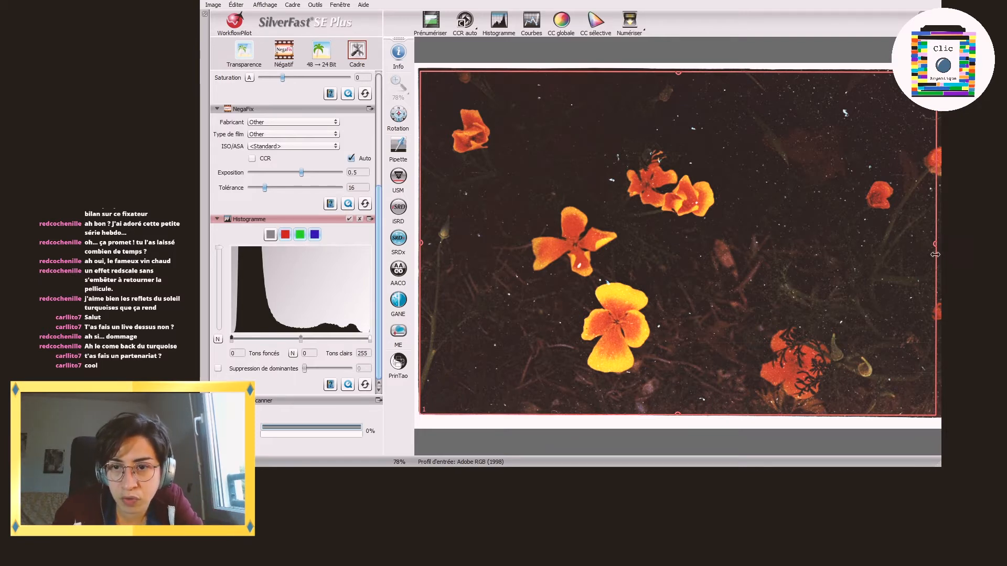
drag(935, 265, 940, 265)
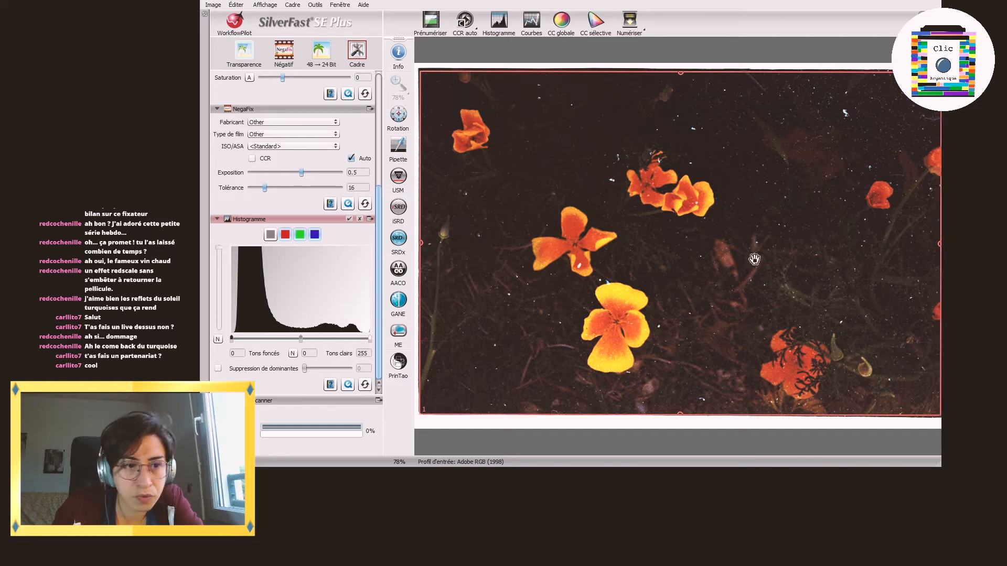
Step: Examine the red, green and blue histograms of the image with several poppies
click(287, 234)
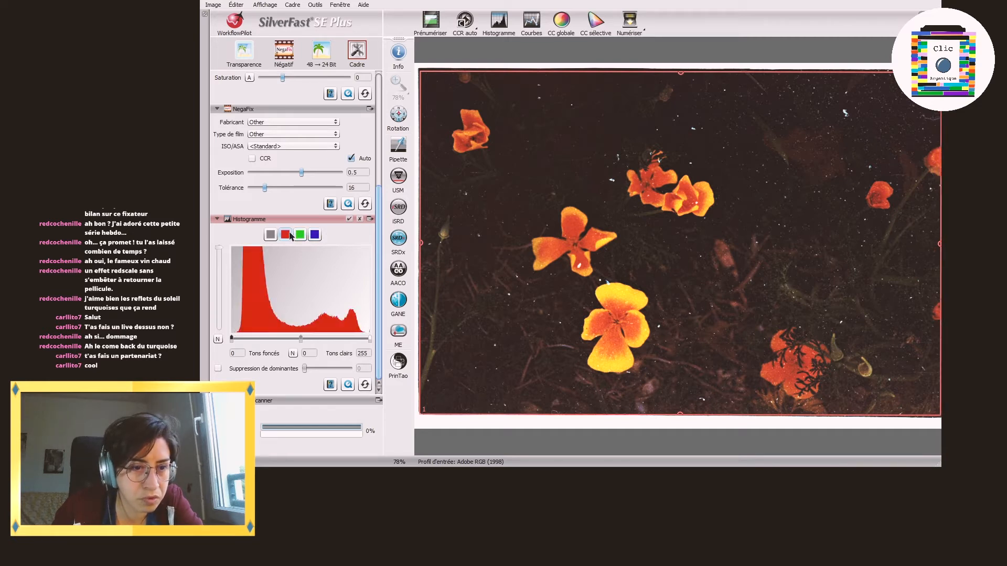
click(300, 234)
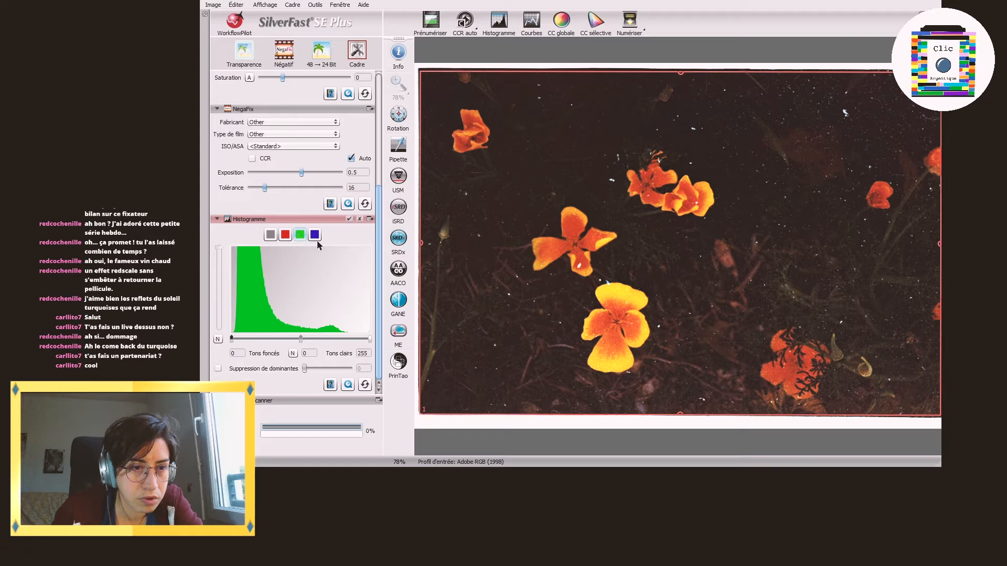
click(313, 236)
click(300, 235)
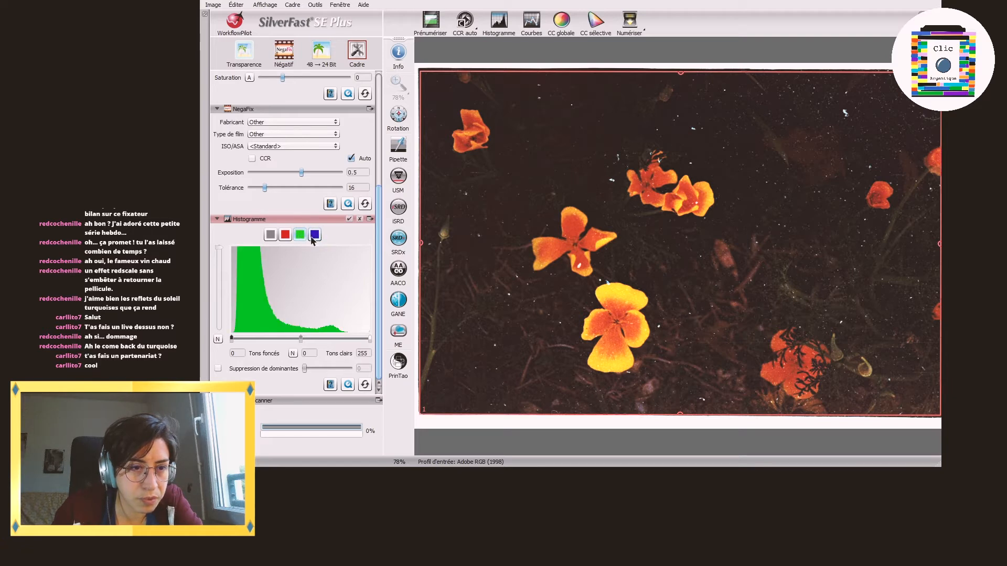
Step: Try blue channel highlights of 118 on the image with several poppies and restore them to 255
click(313, 235)
drag(370, 339, 307, 337)
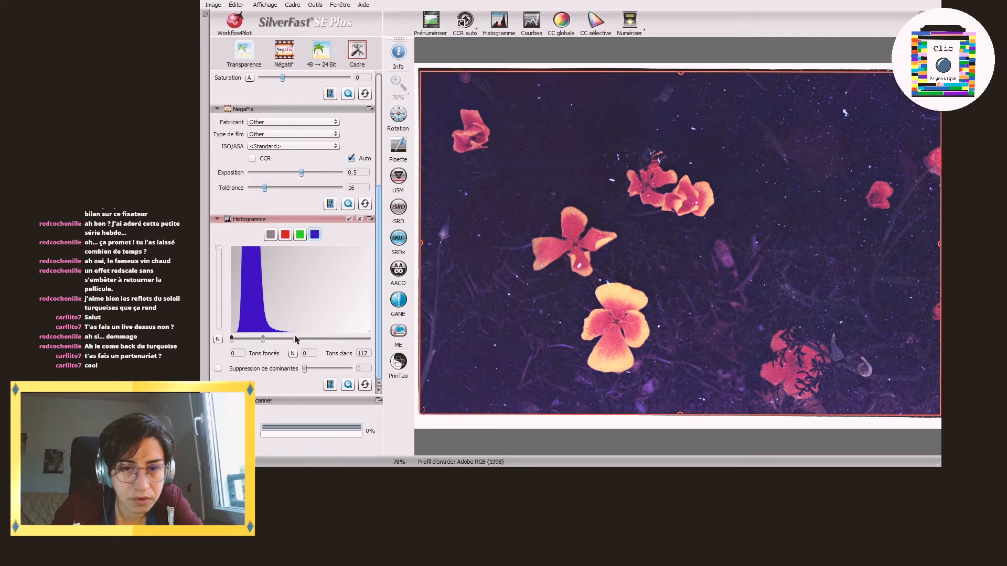
click(300, 235)
mouse_move(370, 339)
mouse_down()
mouse_move(345, 337)
mouse_move(370, 338)
mouse_up()
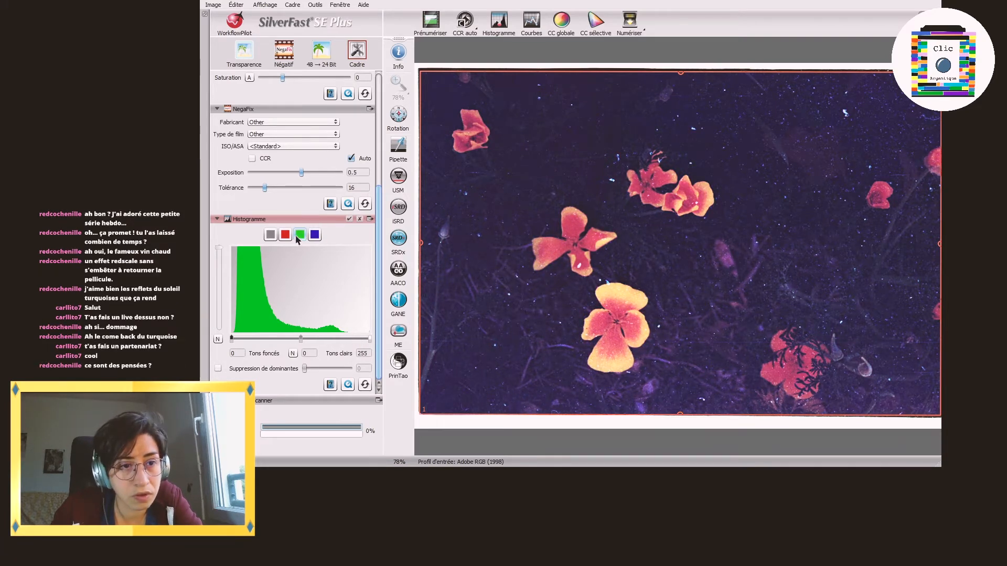
click(317, 236)
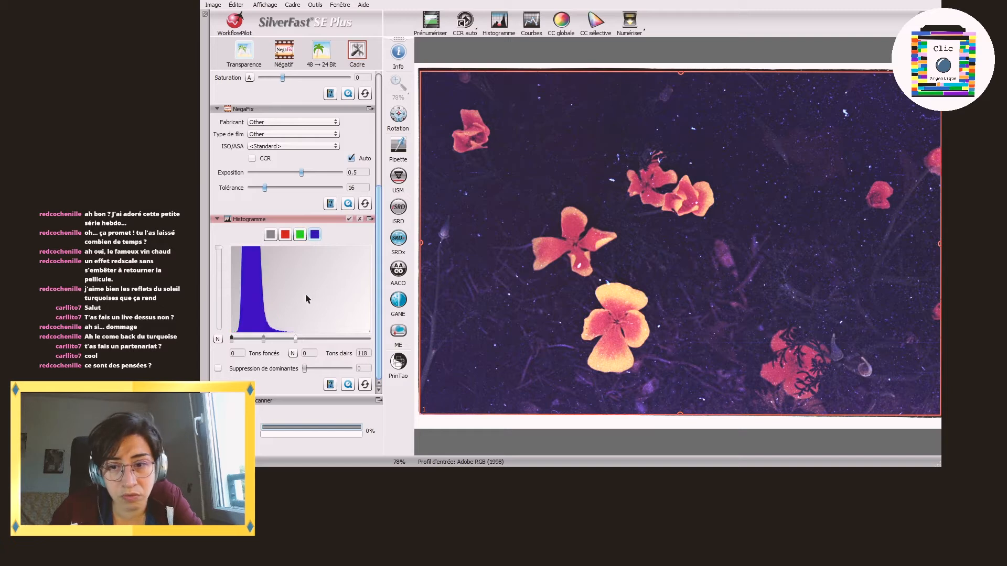
drag(295, 339, 370, 339)
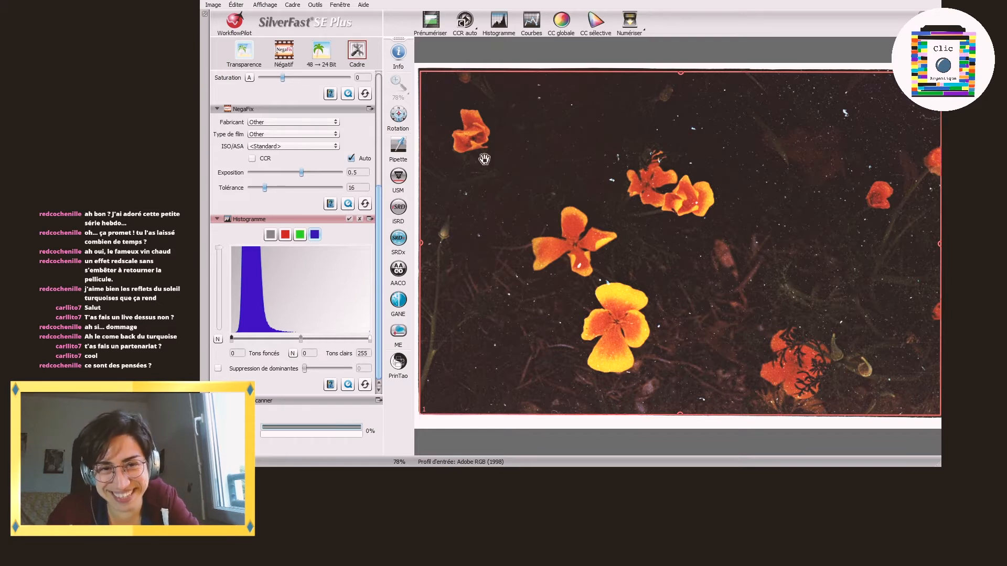
Step: Move the scan frame's upper and lower edges slightly upward and scan the image with several poppies to file
drag(502, 73, 501, 71)
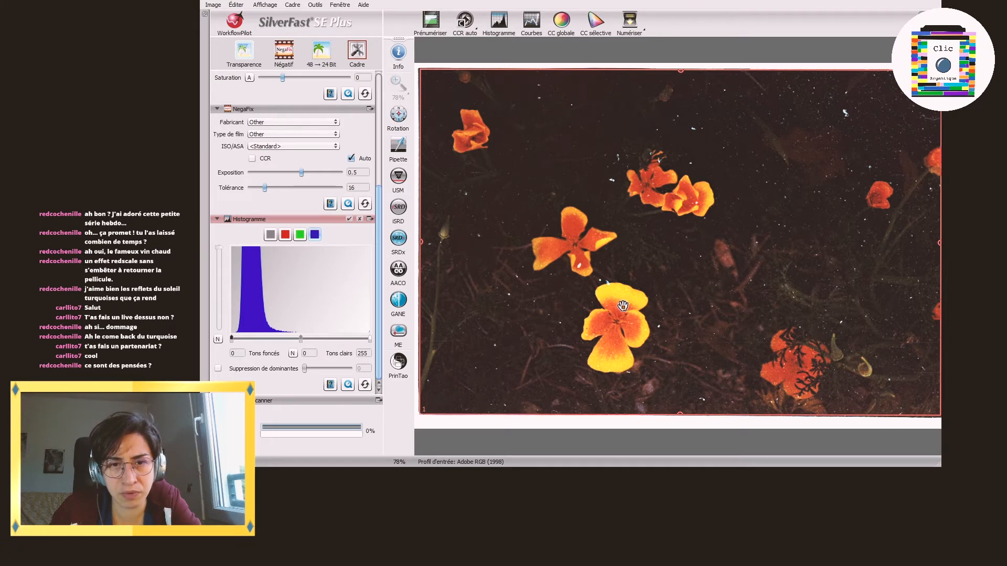
drag(467, 415, 467, 412)
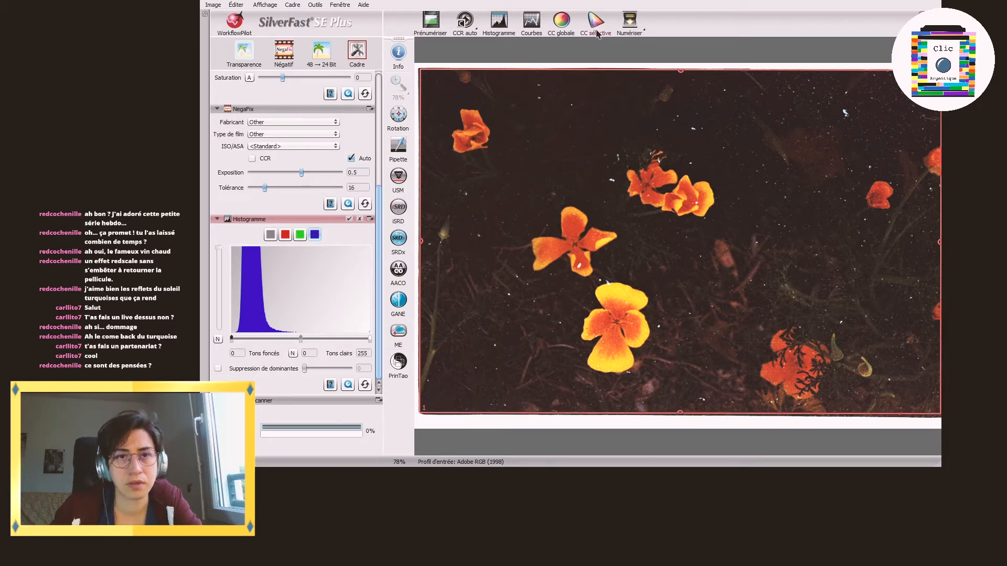
click(628, 22)
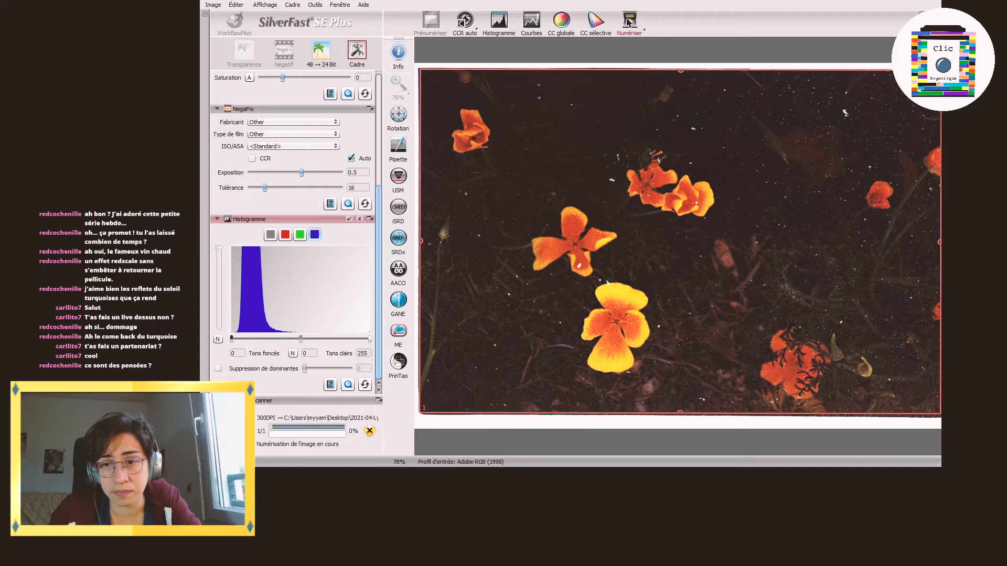
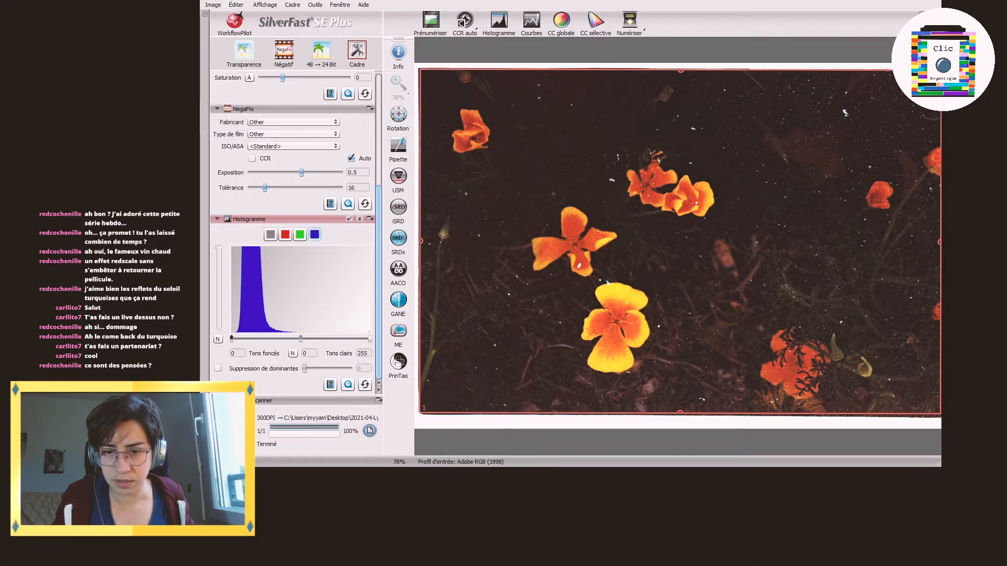
Step: Prescan the negative with the chair and plant, turn it upright, and move the scan frame's upper edge slightly downward
click(431, 20)
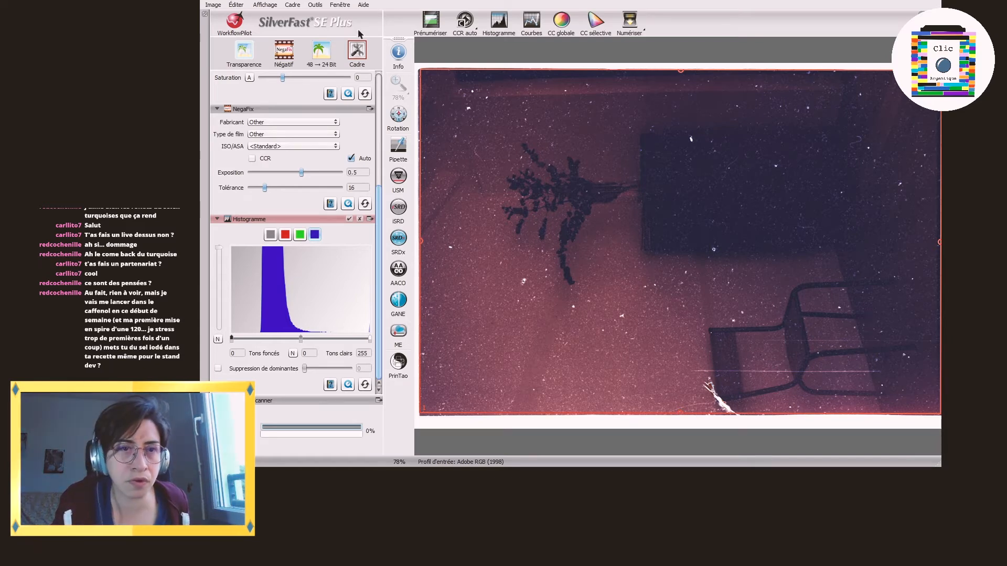
click(431, 24)
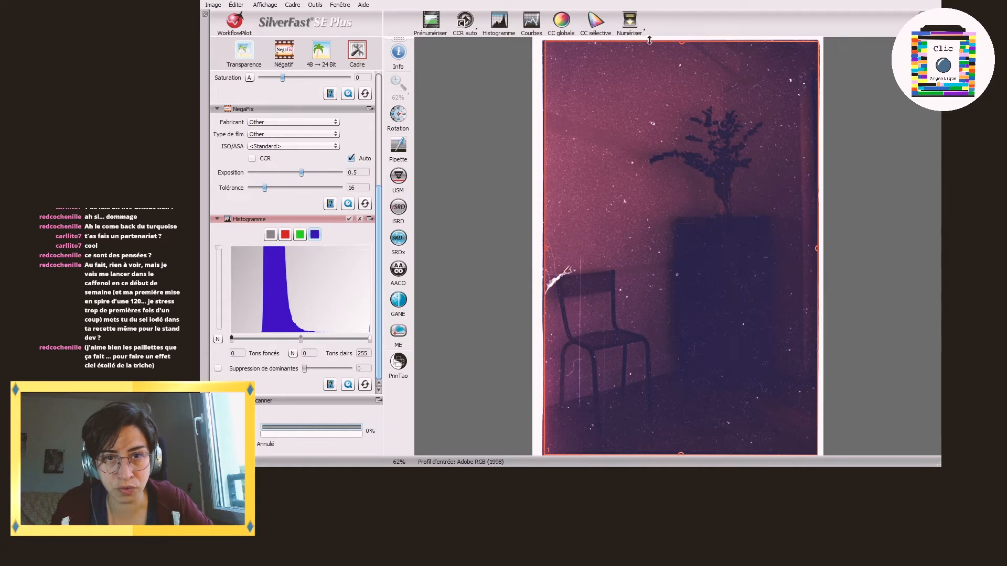
drag(649, 40, 648, 43)
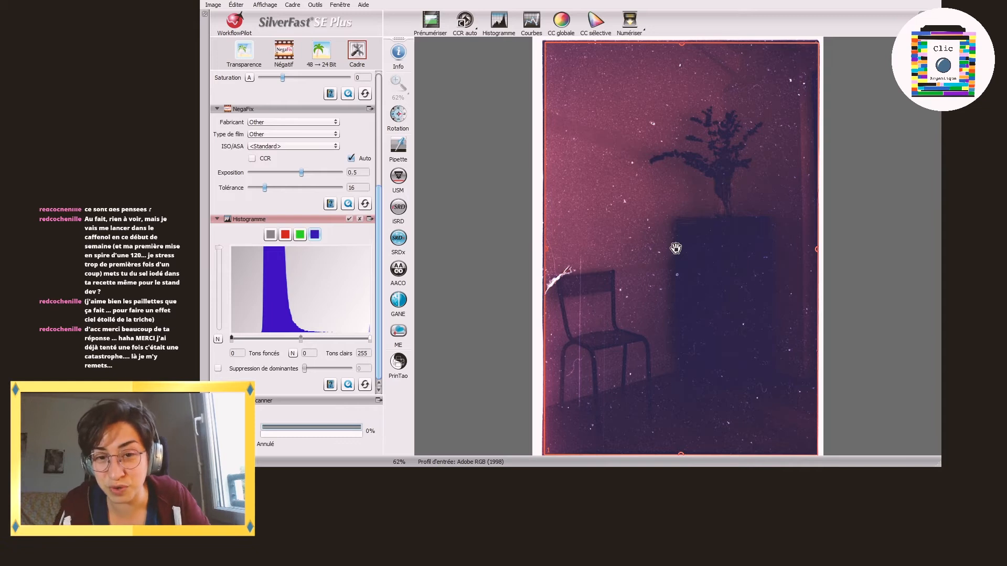
Step: Compare the channel histograms of the chair image and try blue channel shadows of 42 and highlights of 182
click(271, 235)
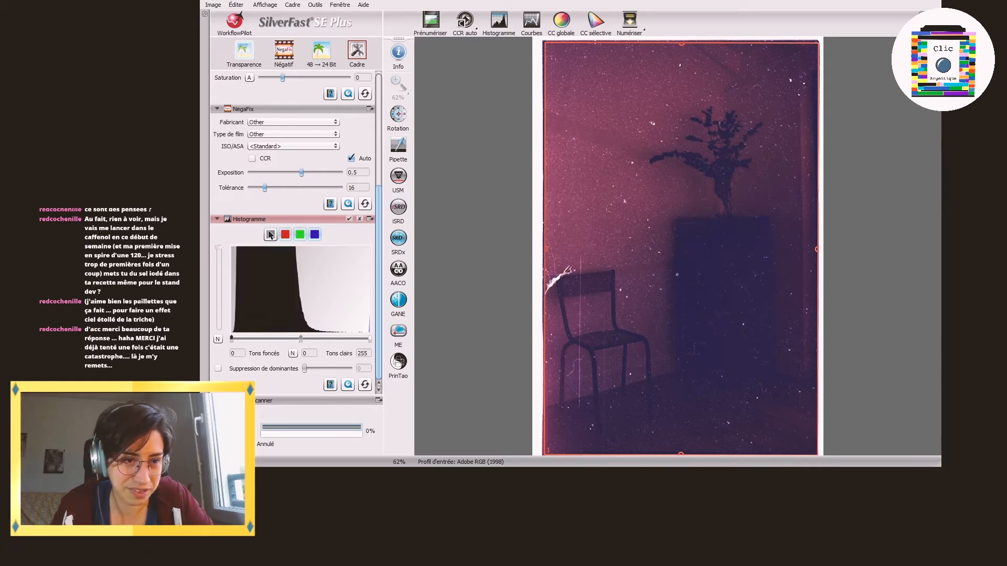
click(297, 234)
click(285, 234)
click(315, 236)
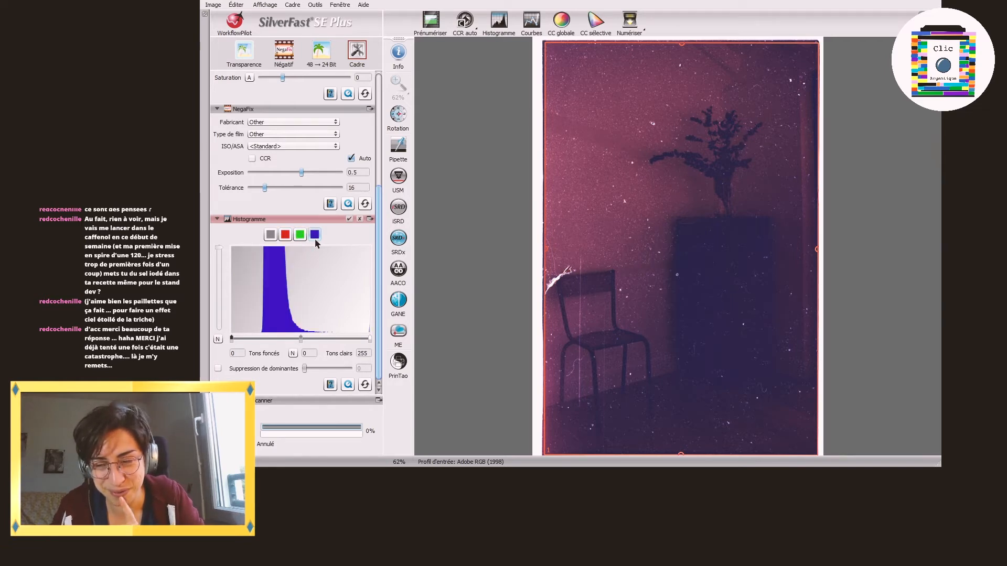
drag(367, 340, 330, 340)
drag(231, 339, 254, 339)
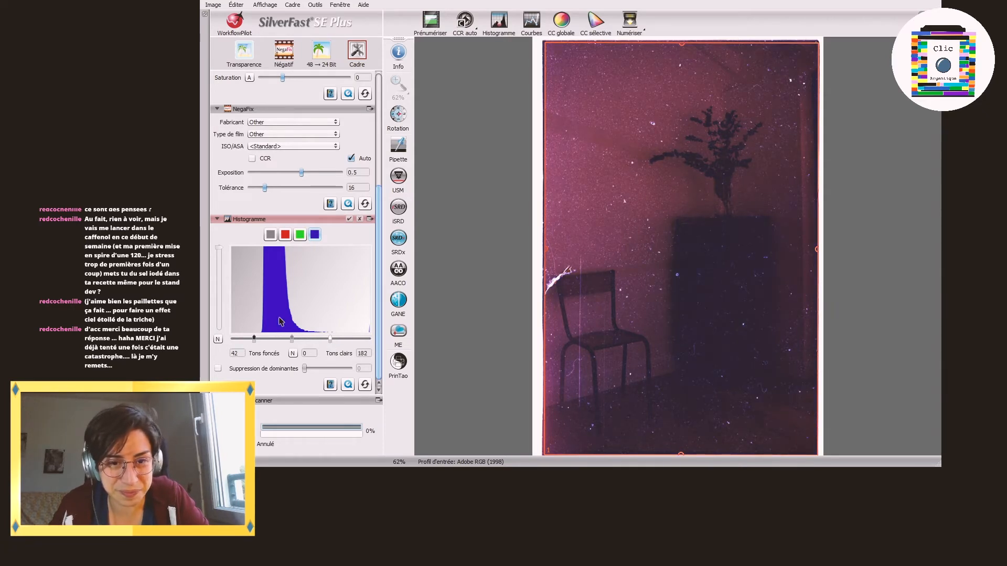
Step: Try green channel highlights of 144 and red channel highlights of 195 on the chair image
click(300, 235)
drag(369, 339, 310, 340)
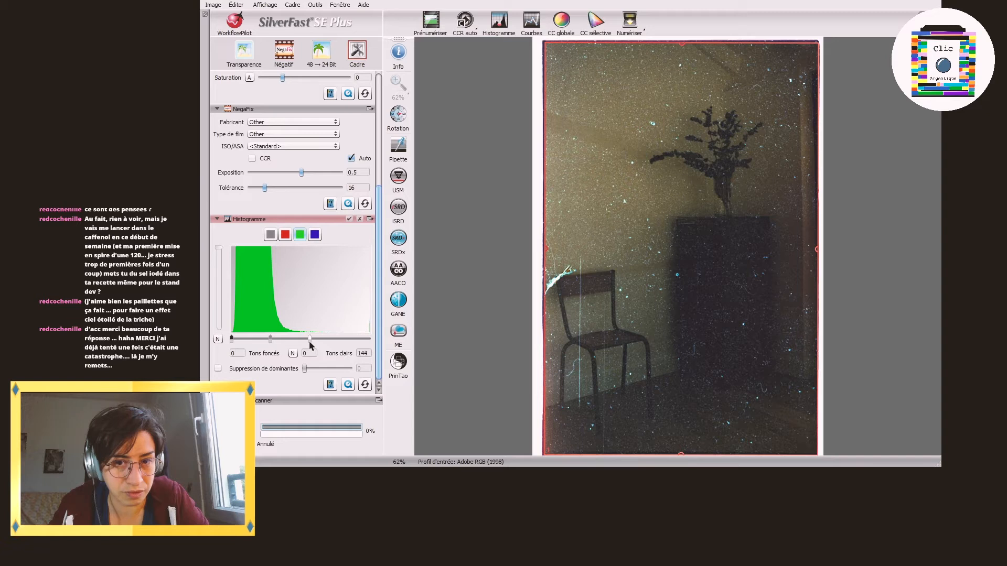
click(285, 234)
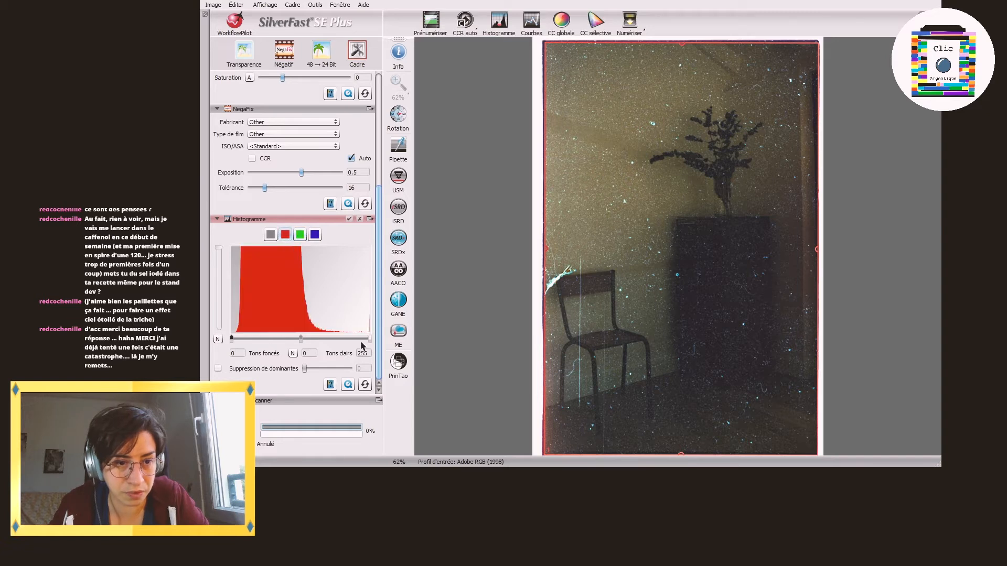
drag(367, 340, 336, 337)
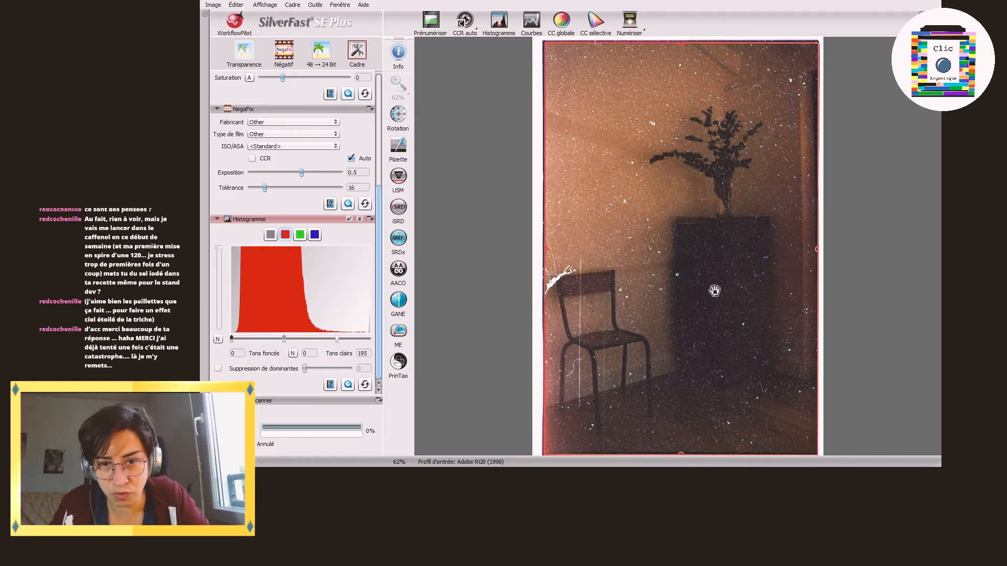
Step: Try blue channel shadows of 47 and highlights of 185 on the chair image
click(300, 234)
click(314, 235)
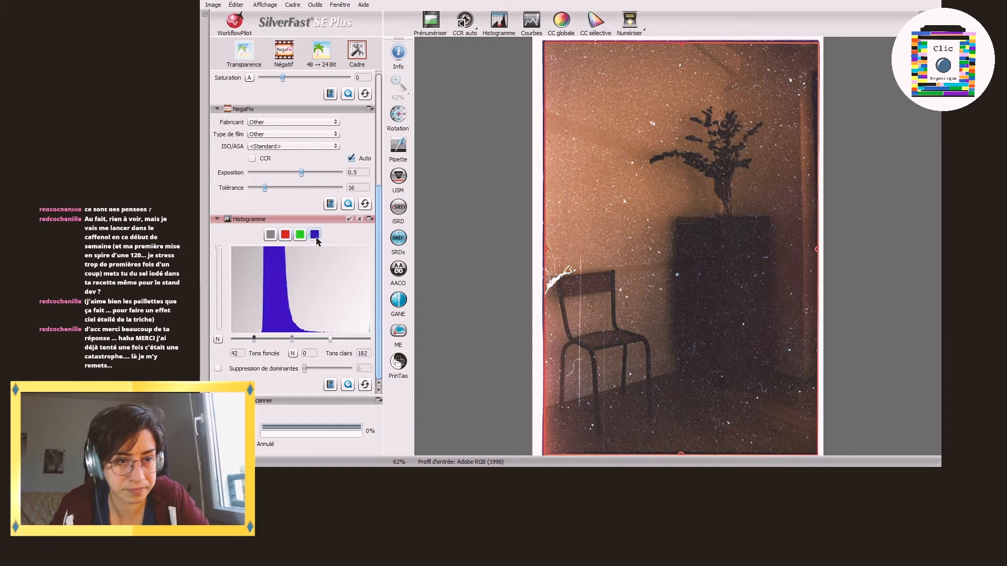
drag(231, 338, 256, 338)
mouse_move(328, 338)
mouse_down()
mouse_move(320, 338)
mouse_move(330, 345)
mouse_up()
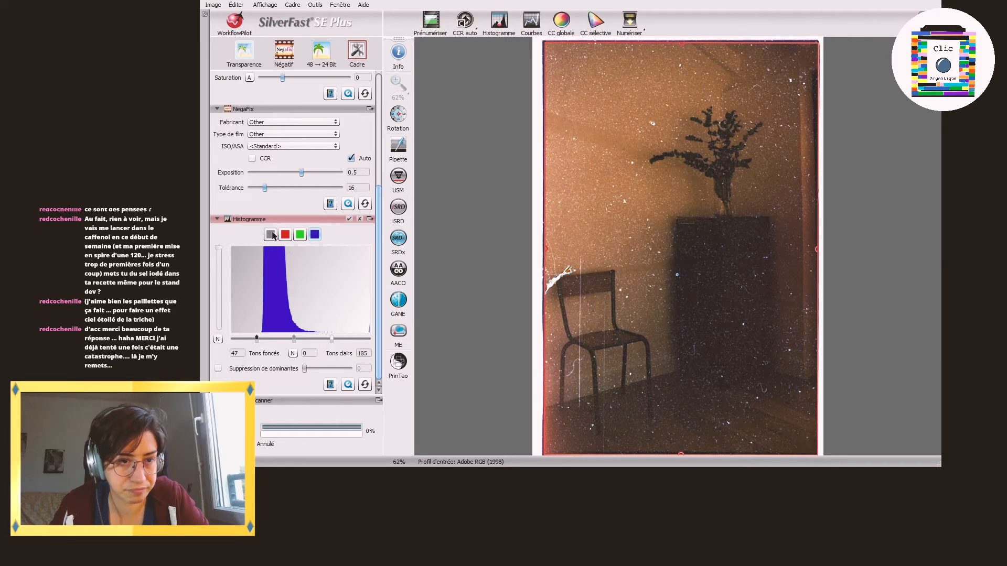
Step: Reset the chair image's histogram adjustments, apply colour cast removal at 100, and scan it to file
click(271, 235)
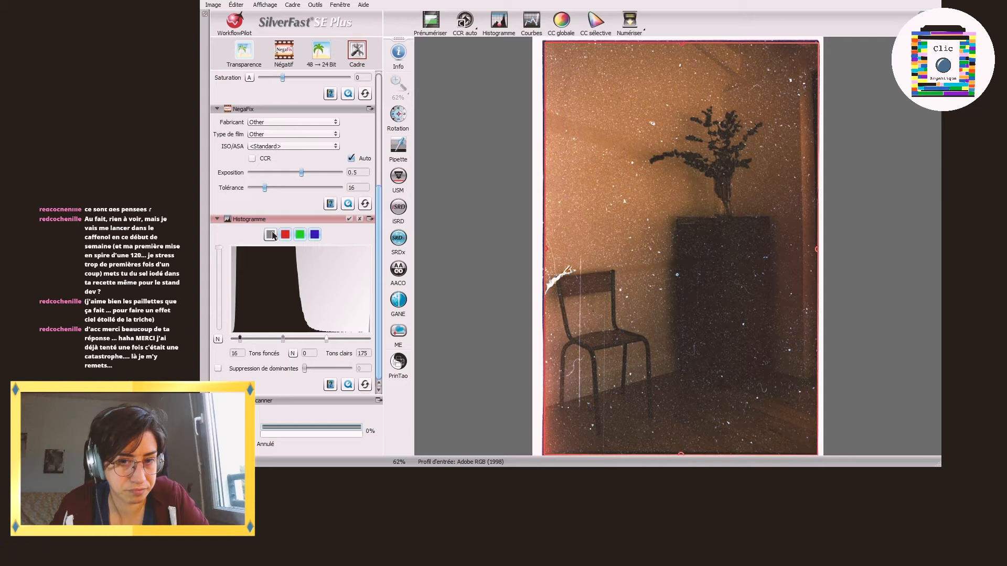
click(365, 385)
click(218, 369)
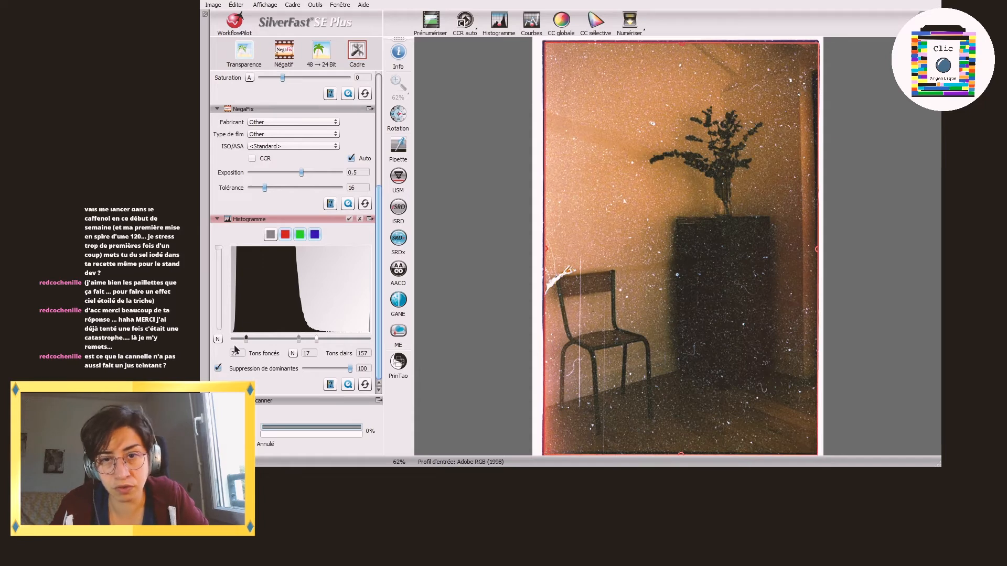
click(629, 21)
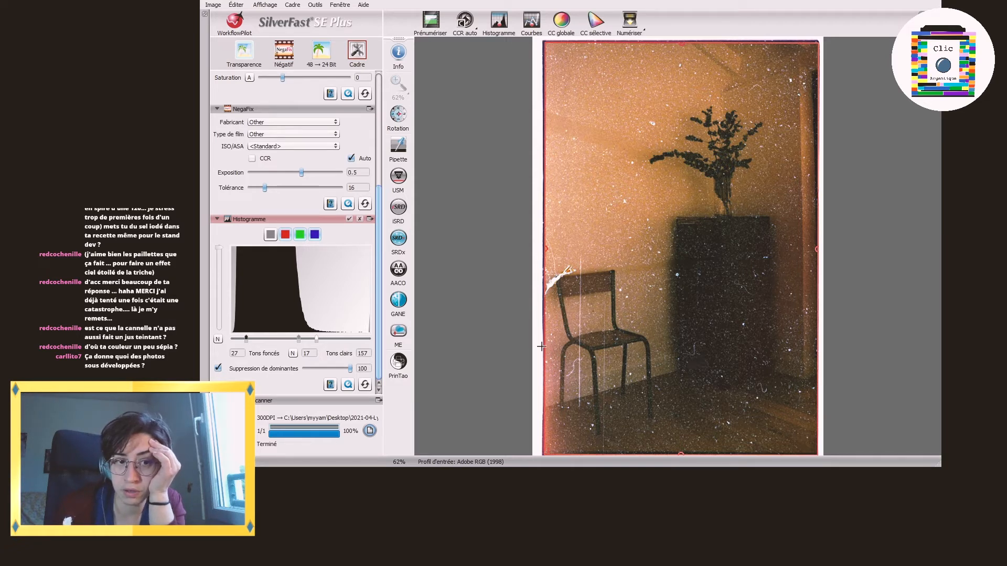
Step: Prescan the negative with the building against the sky, pull the scan frame's right edge slightly inward, and reset the histogram adjustments
click(430, 24)
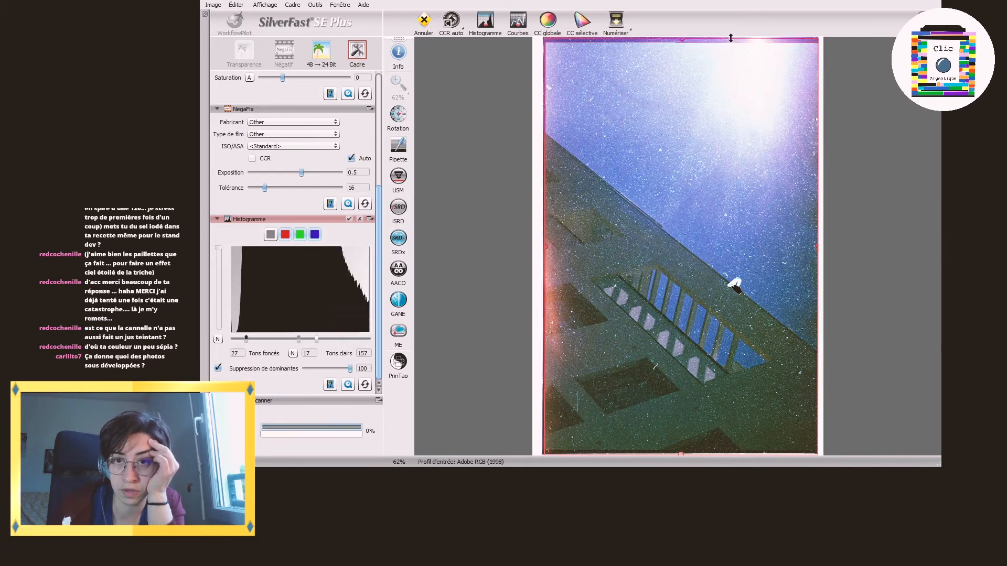
drag(818, 108, 816, 109)
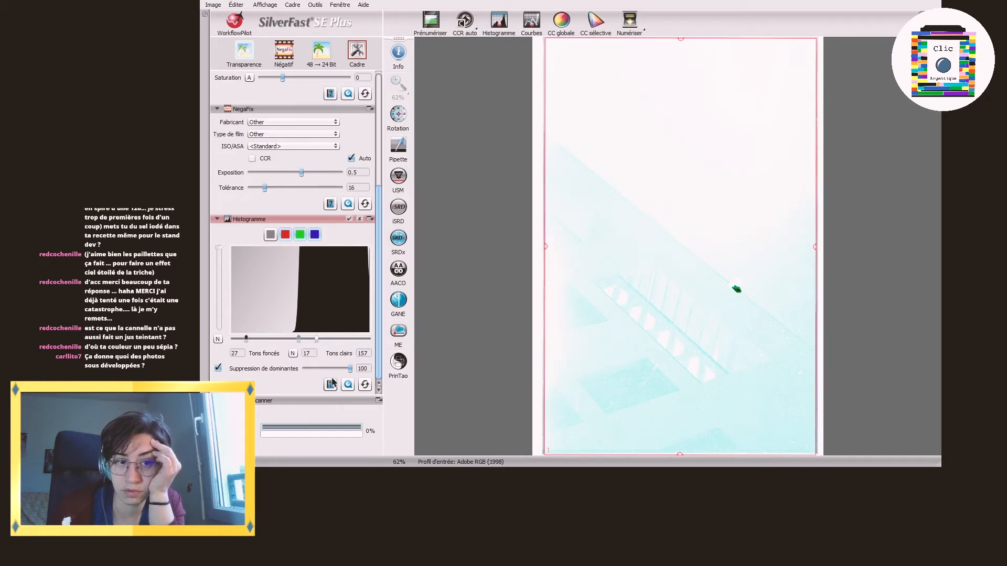
click(365, 386)
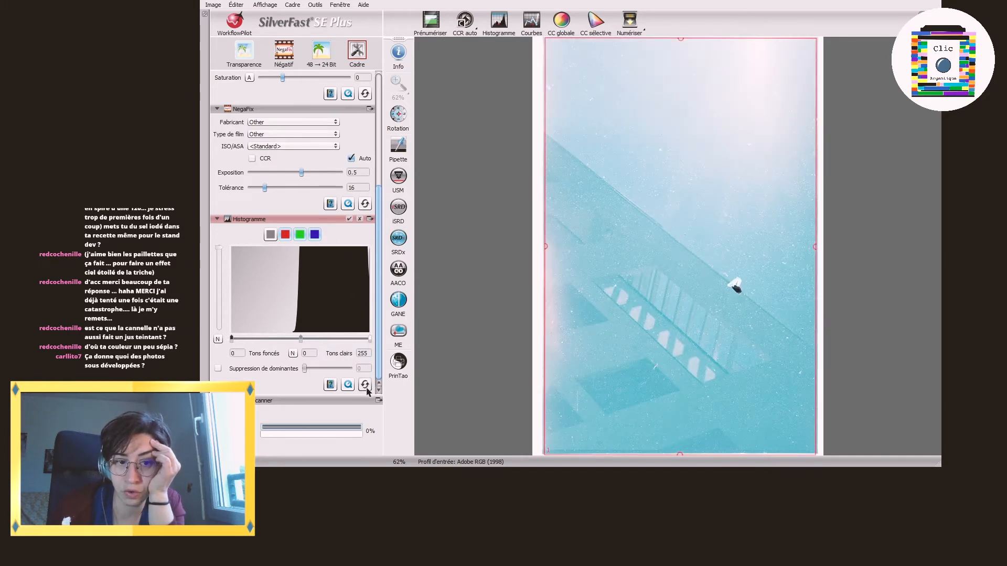
click(368, 386)
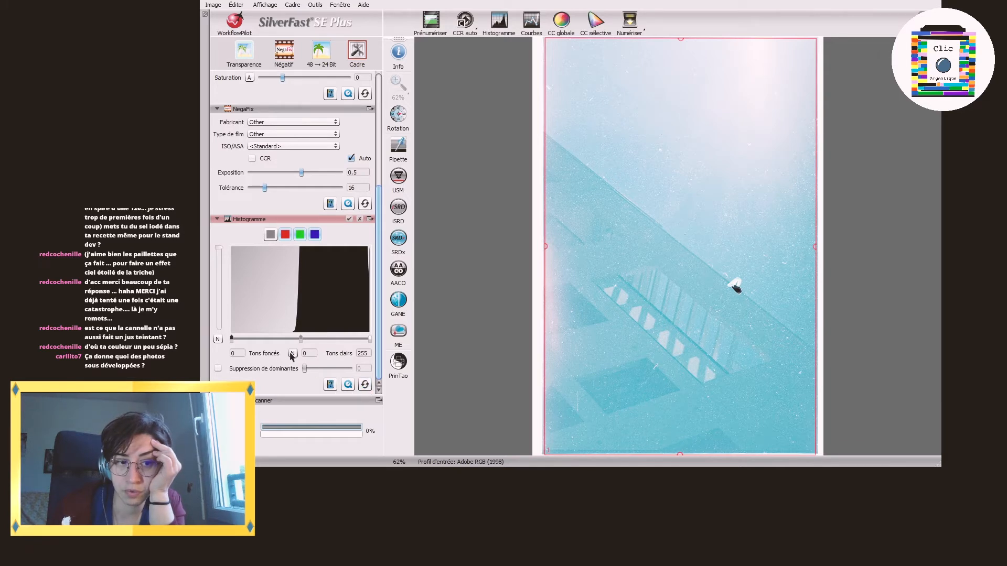
Step: Check the red, green and blue histograms of the building image and apply colour cast removal at 100
click(285, 234)
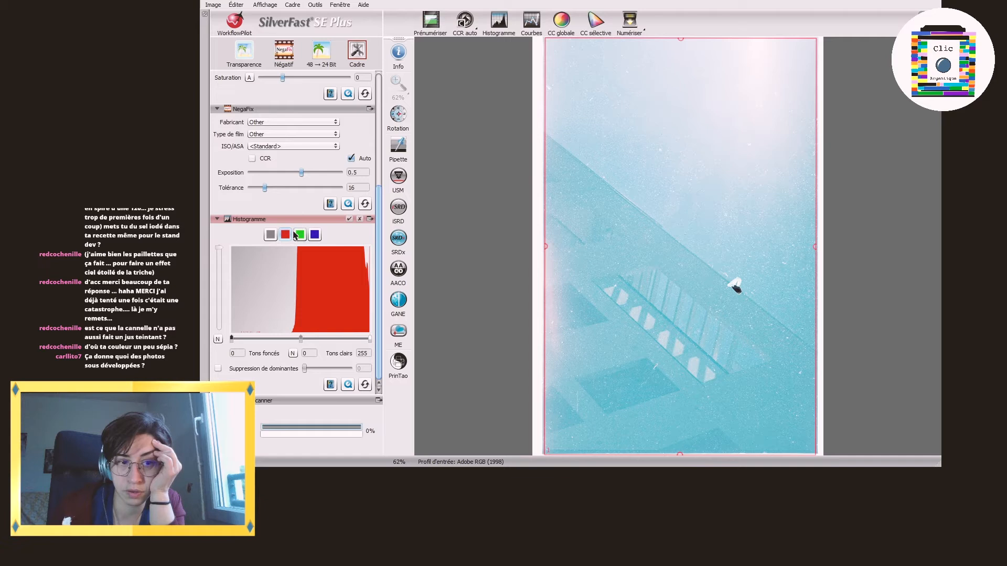
click(300, 236)
click(315, 235)
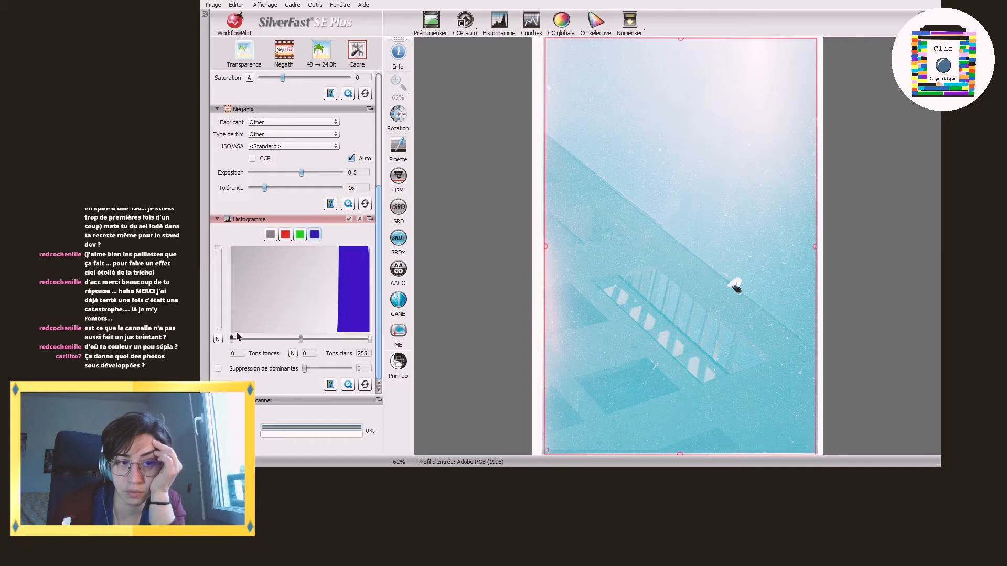
click(219, 368)
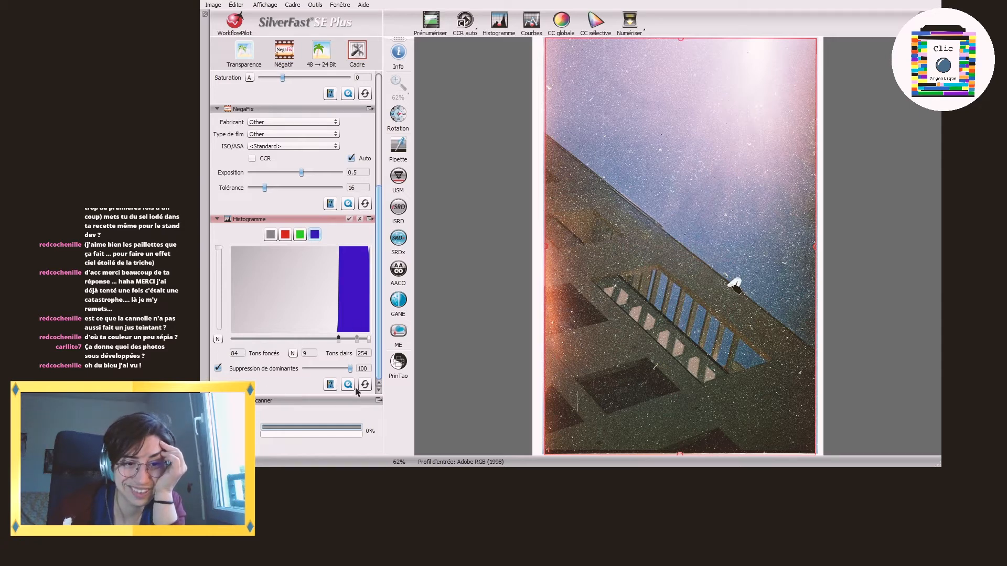
Step: Lower the red channel's shadow point slightly on the building image and check the green channel's shadow point
click(300, 234)
click(285, 235)
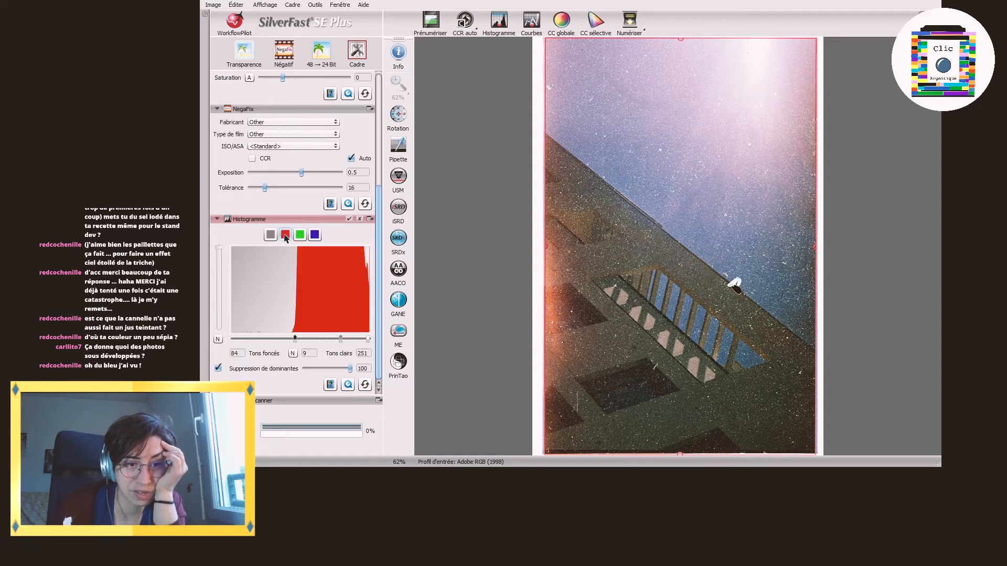
drag(295, 339, 292, 340)
click(300, 234)
drag(325, 340, 325, 339)
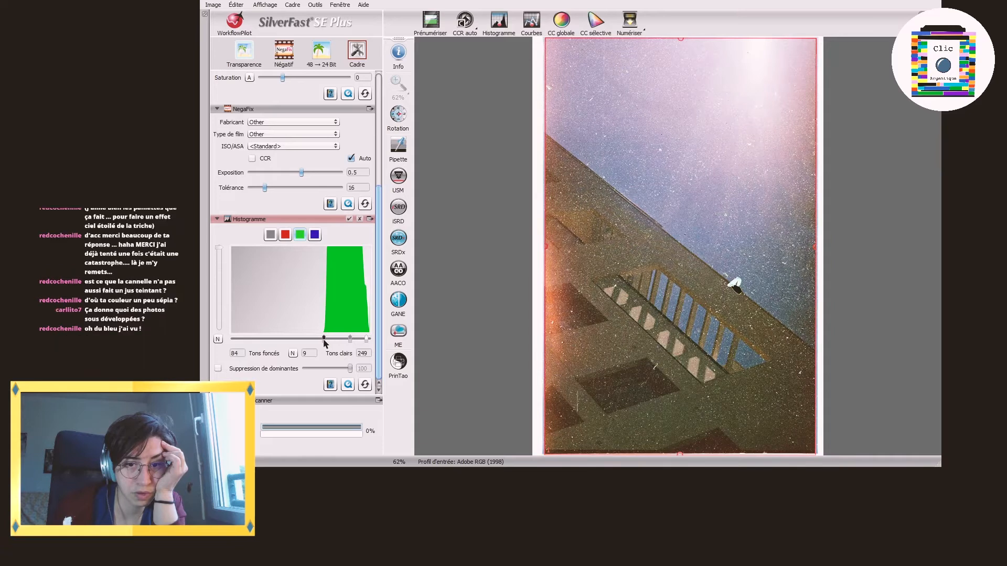
Step: Review the combined, red and green histograms of the building image and scan it to file
click(271, 235)
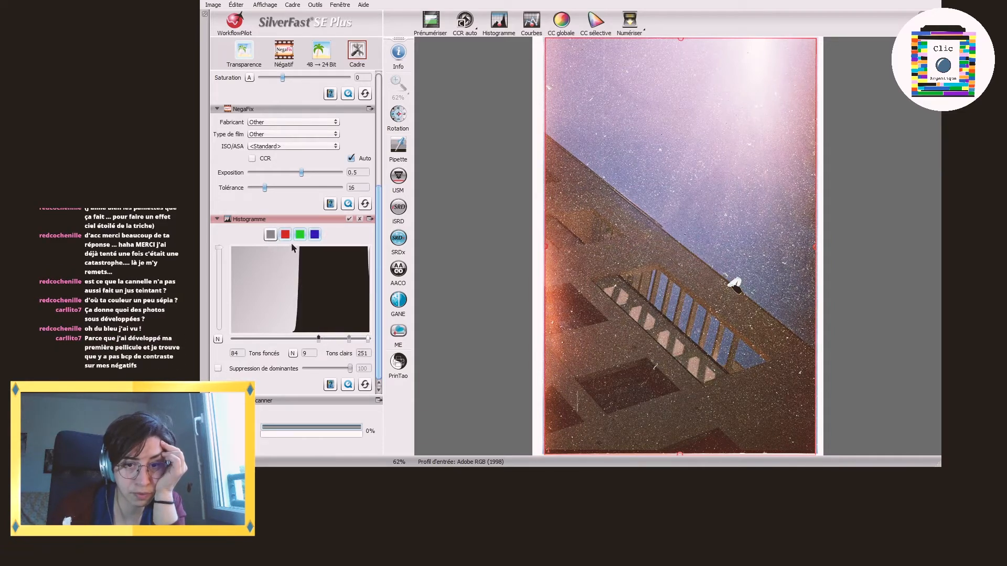
click(285, 234)
click(299, 235)
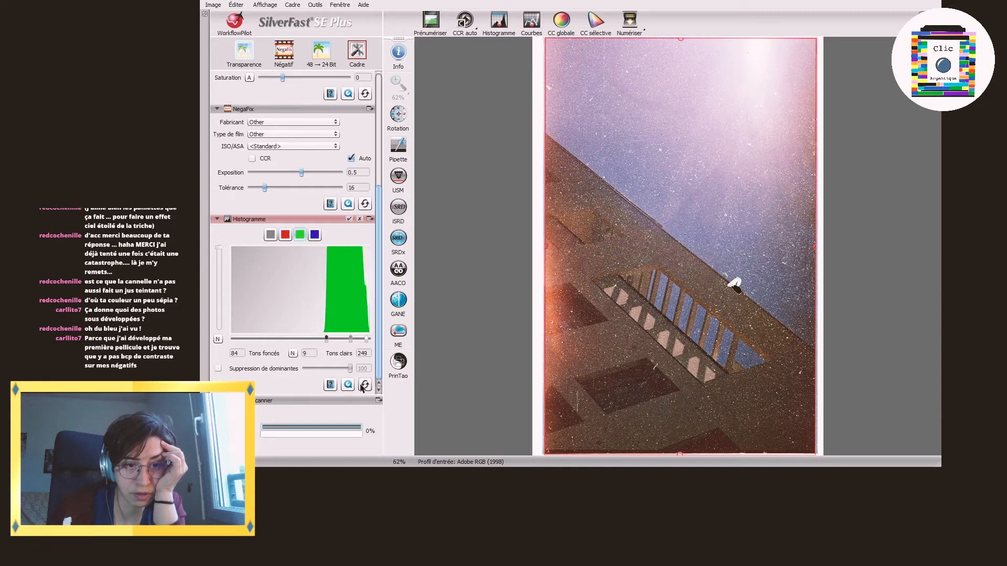
click(630, 22)
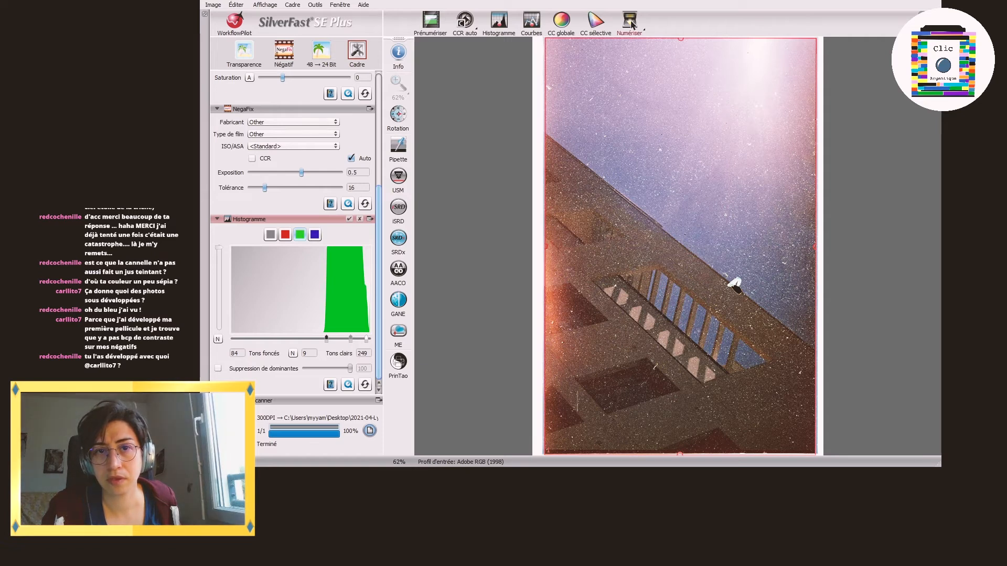
Step: Prescan the street negative with the round road sign, reset all histogram channels, and trim the scan frame's right and lower edges slightly
click(432, 24)
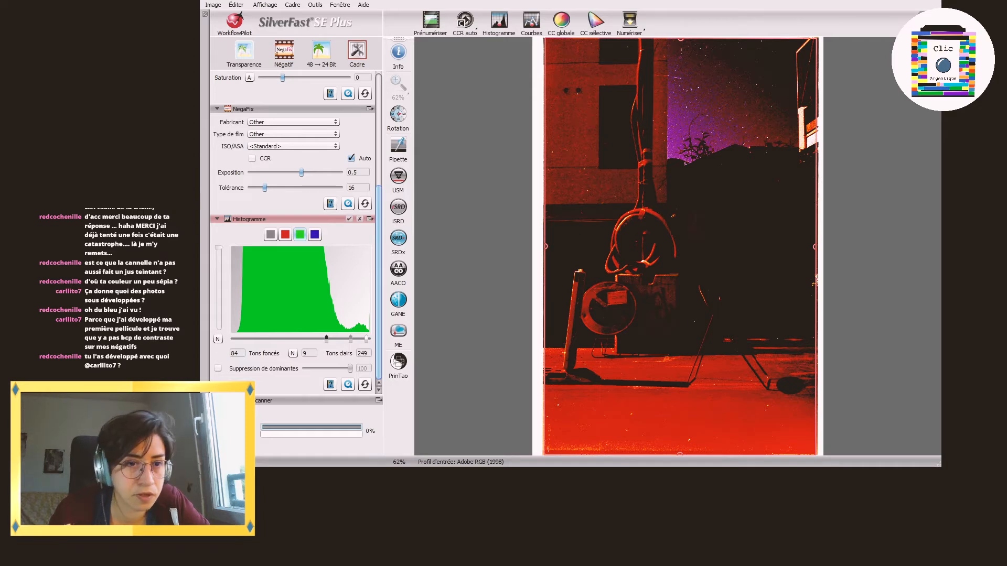
click(365, 385)
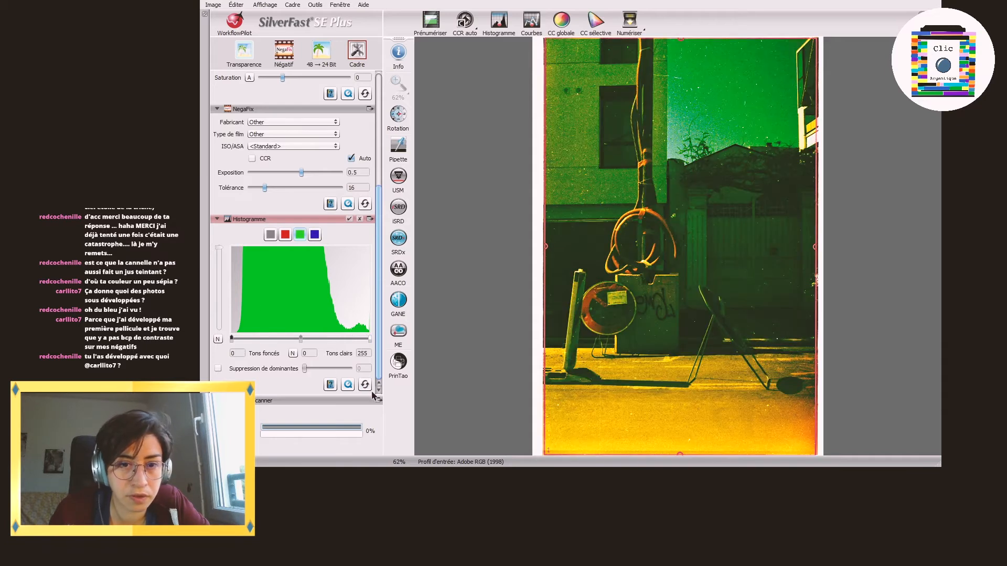
click(270, 234)
click(365, 386)
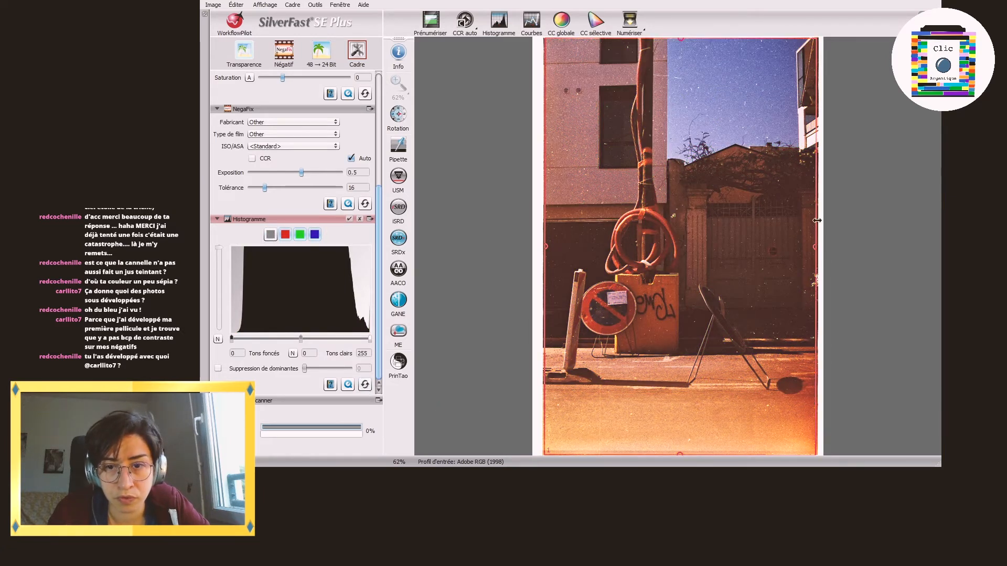
drag(819, 221, 817, 221)
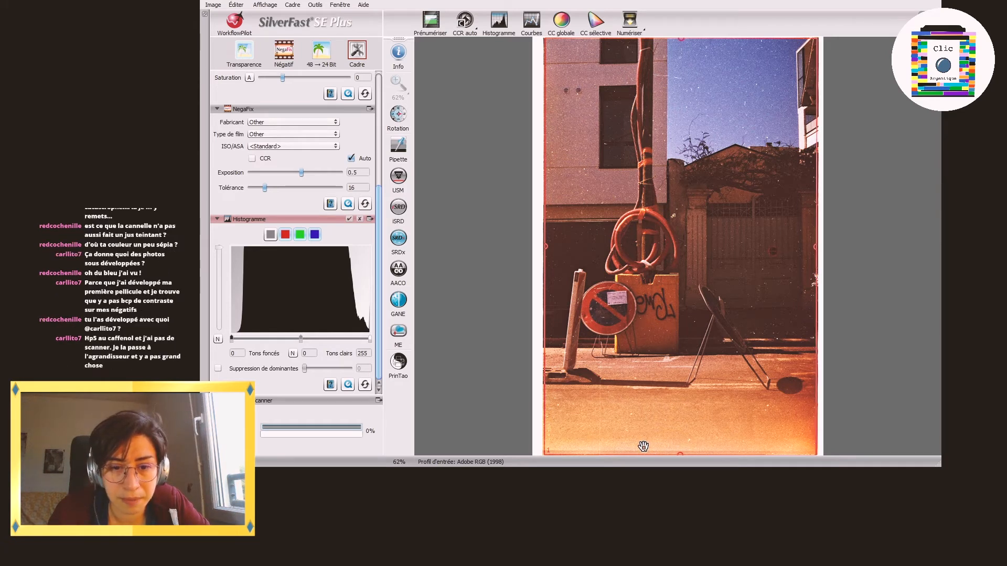
drag(639, 455, 640, 452)
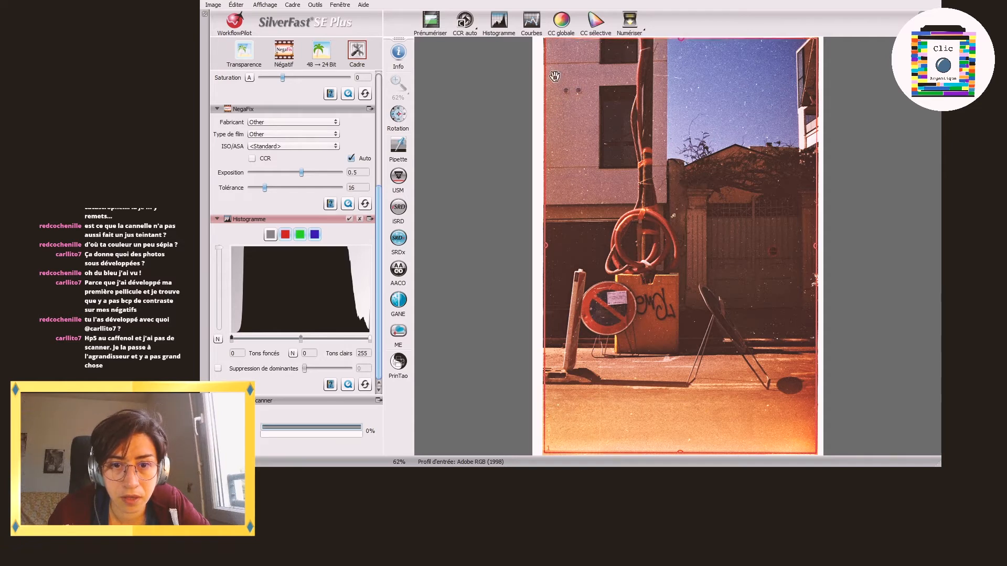
Step: Check the red, green and blue histograms of the street image and scan it to file
click(287, 237)
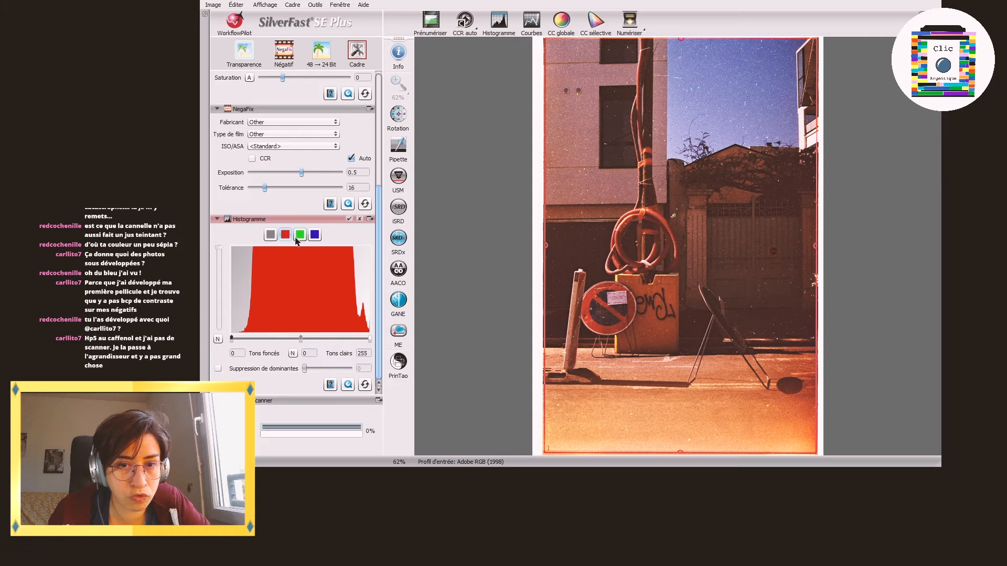
click(301, 237)
click(315, 236)
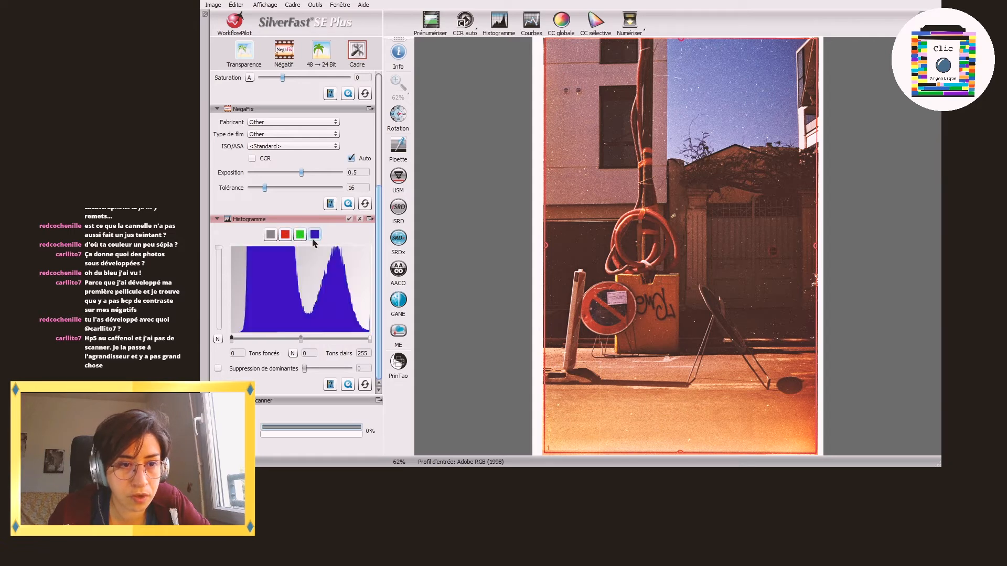
click(629, 22)
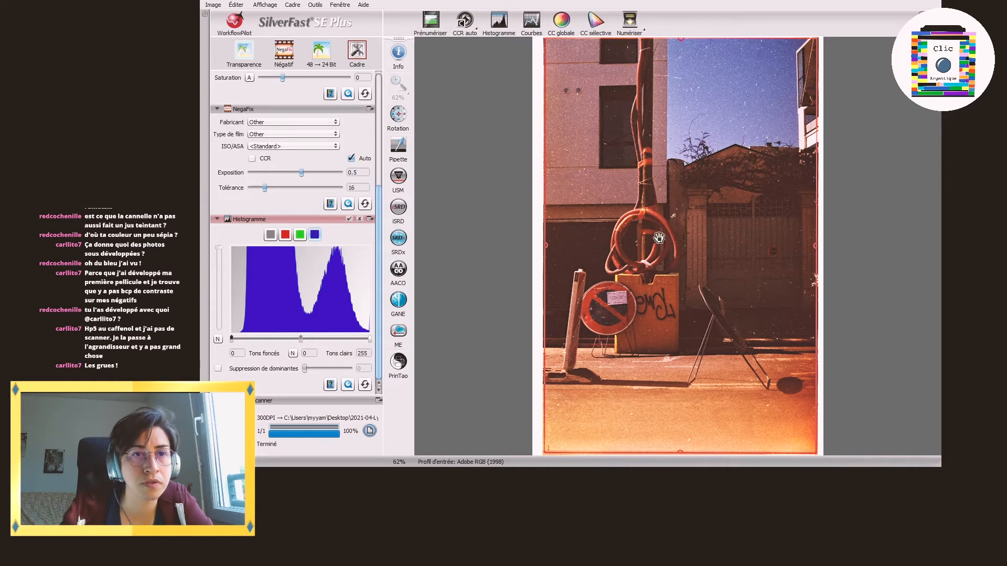
Step: Prescan the negative of the trees under the night sky and trim the scan frame's right and top edges slightly inward
click(426, 22)
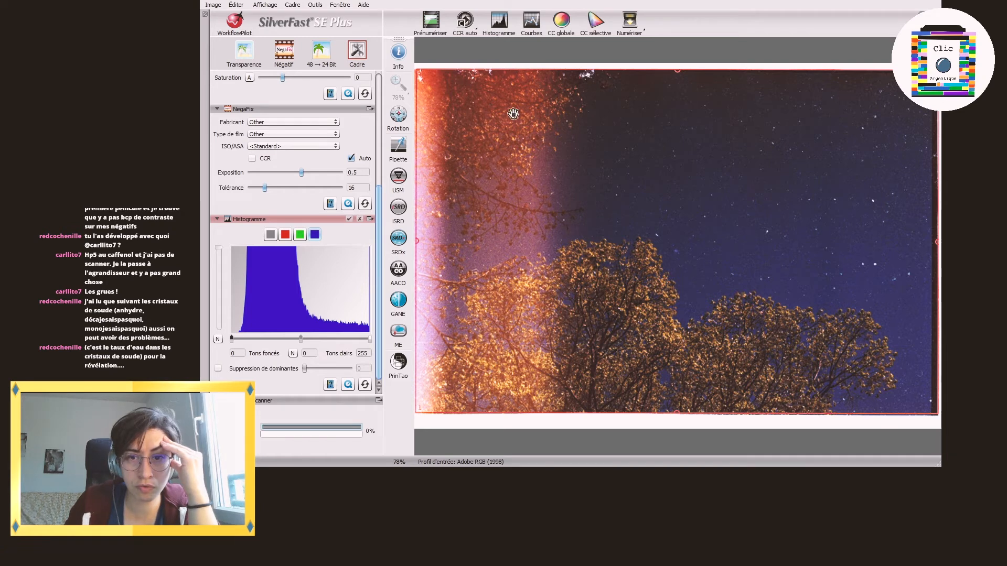
drag(935, 229, 929, 229)
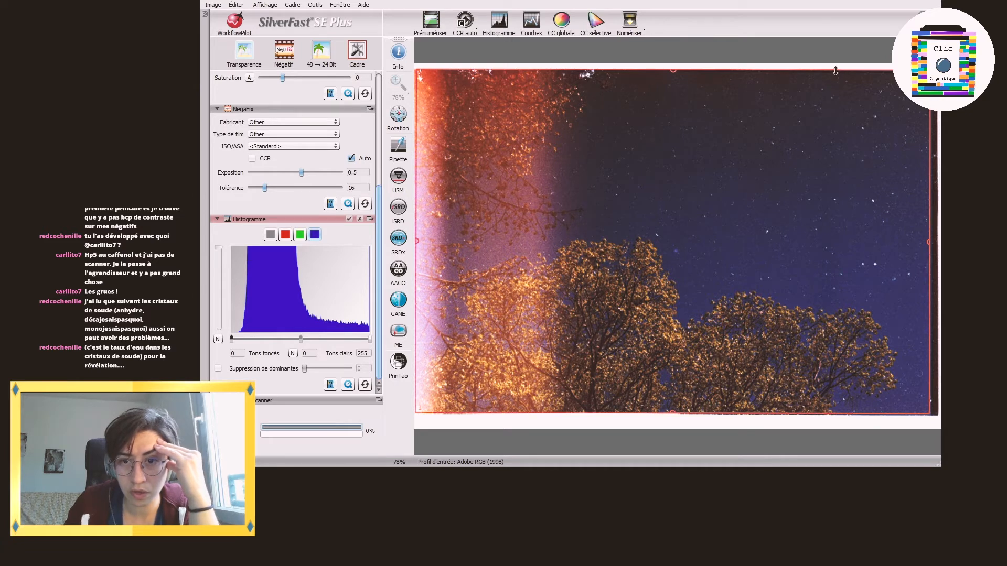
drag(835, 71, 835, 72)
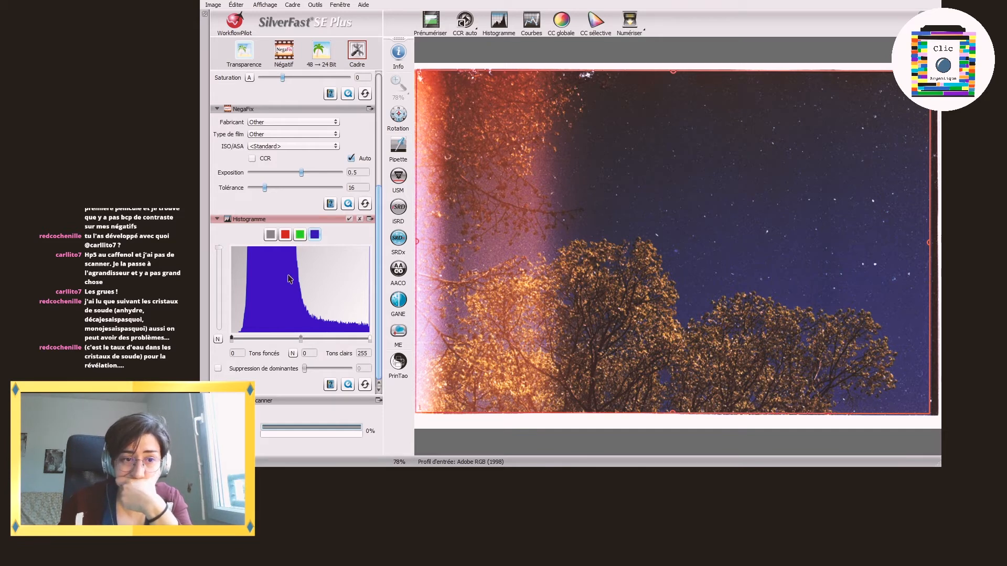
Step: Check the green, red and combined histograms of the tree image and scan it to file
click(299, 234)
click(285, 235)
click(270, 234)
click(629, 19)
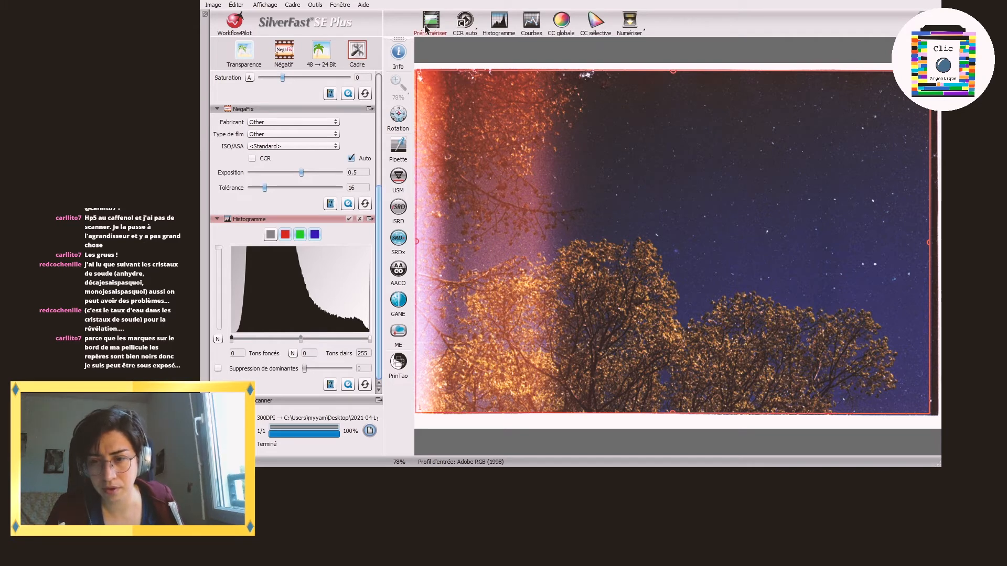
Step: Prescan the half-dark, half-white negative and pull the scan frame's right edge in to the end of the white area
click(431, 25)
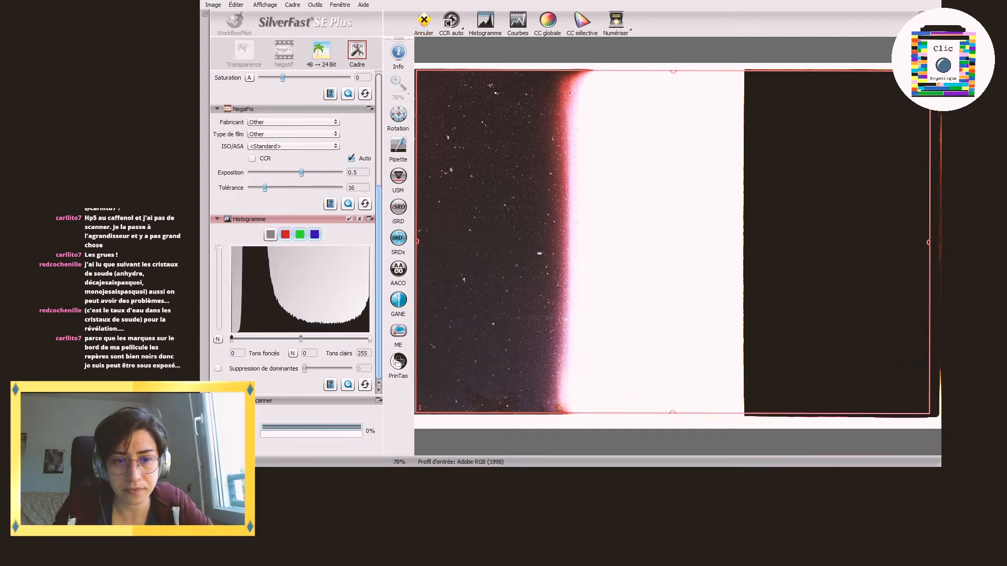
drag(928, 208, 743, 231)
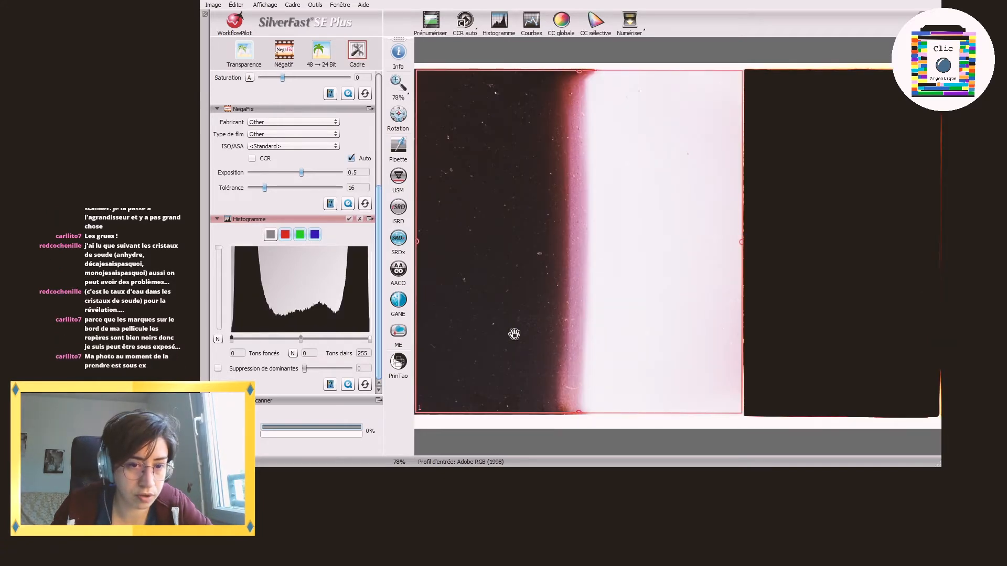
Step: Try cast removal on the half-dark, half-white image and review its red, green, blue and combined histograms
click(218, 368)
click(218, 369)
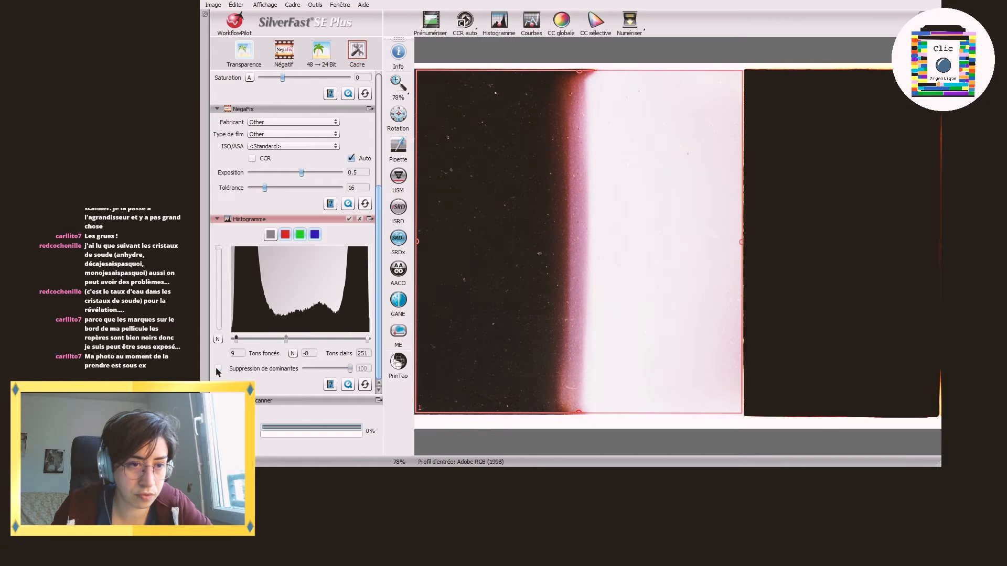
click(285, 235)
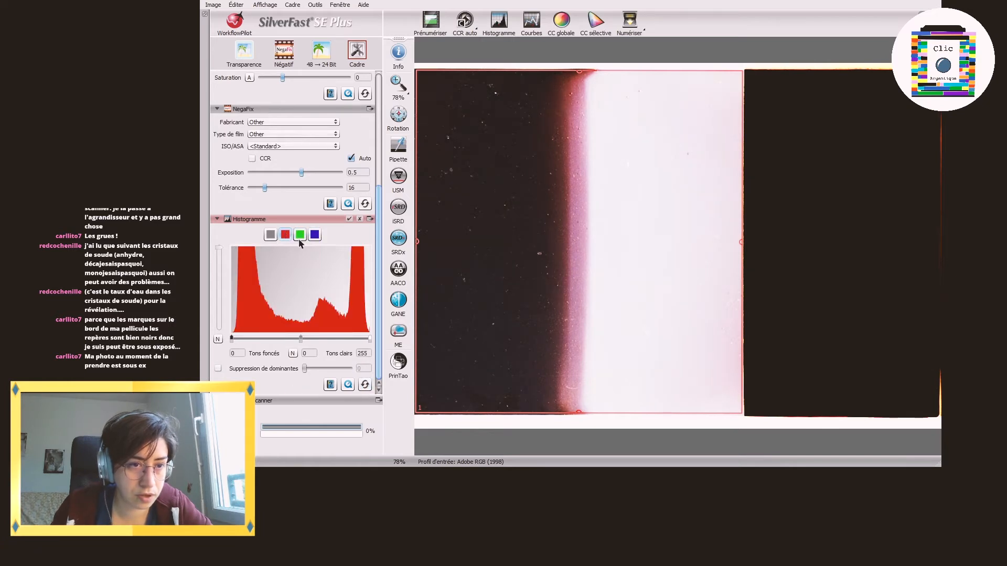
click(300, 235)
click(315, 236)
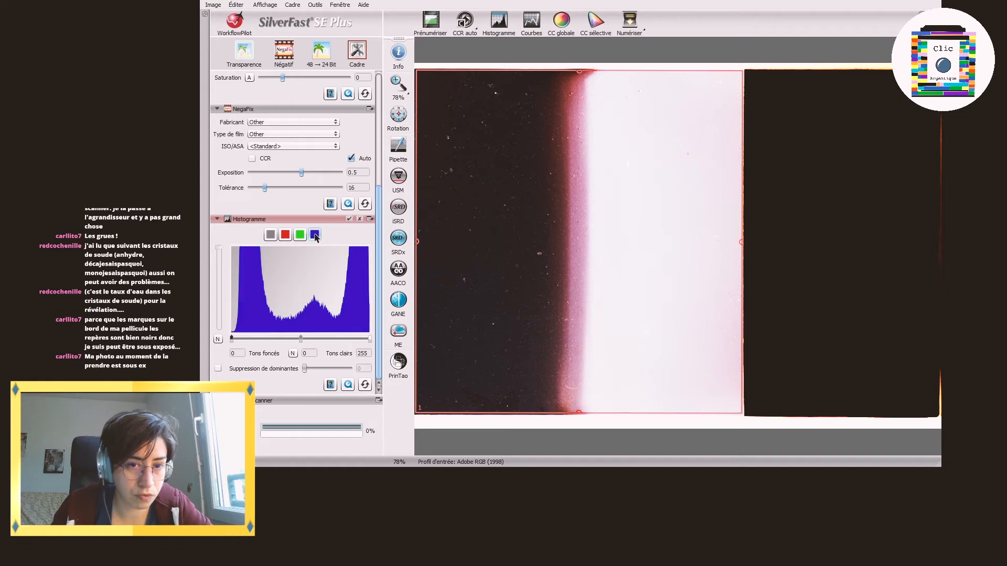
click(270, 235)
mouse_move(300, 340)
mouse_down()
mouse_move(278, 340)
mouse_move(366, 339)
mouse_move(301, 329)
mouse_up()
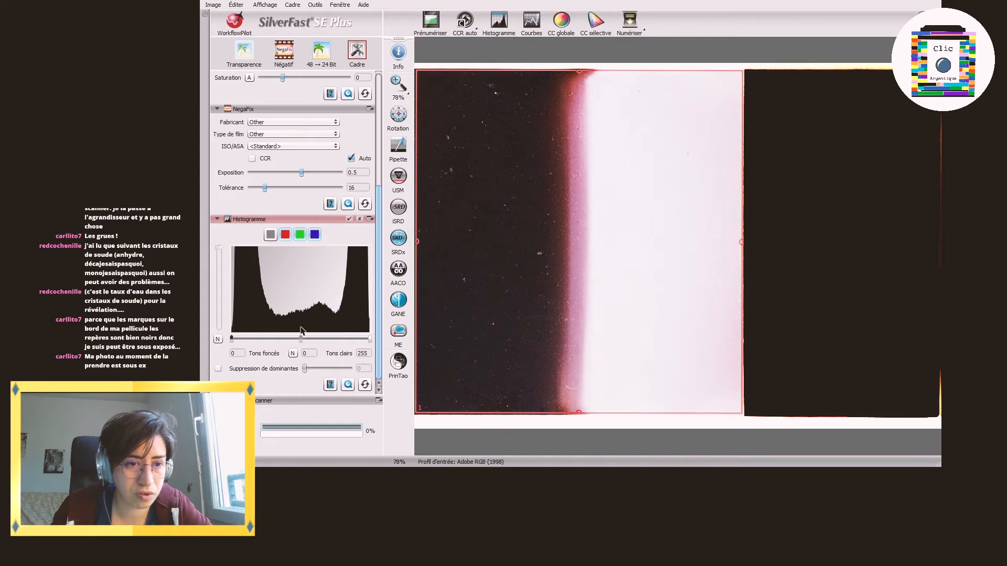
Step: Set the red channel's shadow point to 84 and its midtone value to 4
click(286, 236)
drag(231, 339, 290, 347)
drag(295, 340, 338, 341)
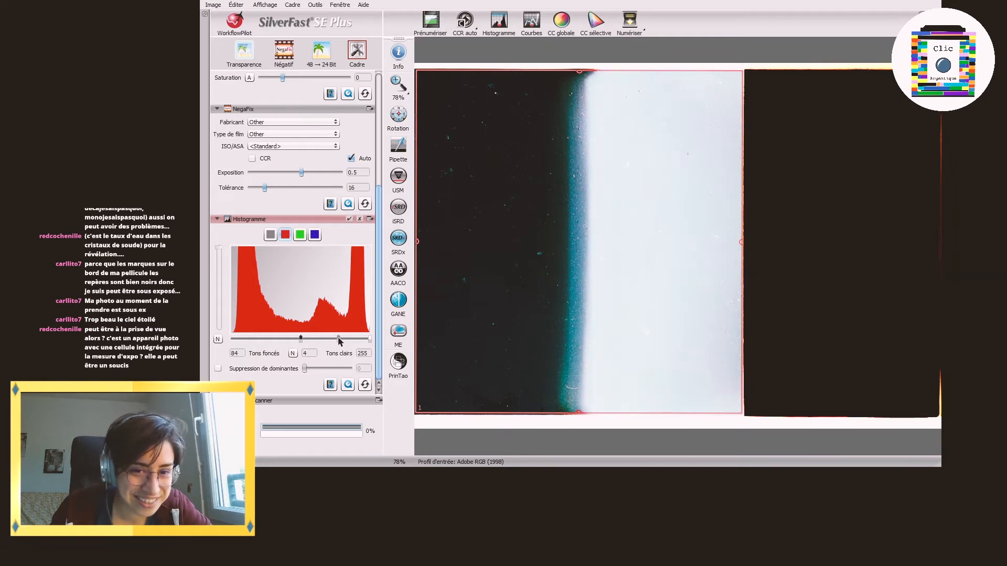
Step: Try a green midtone value of 14, return it to 0, and set the green channel's highlight point to 184
click(299, 235)
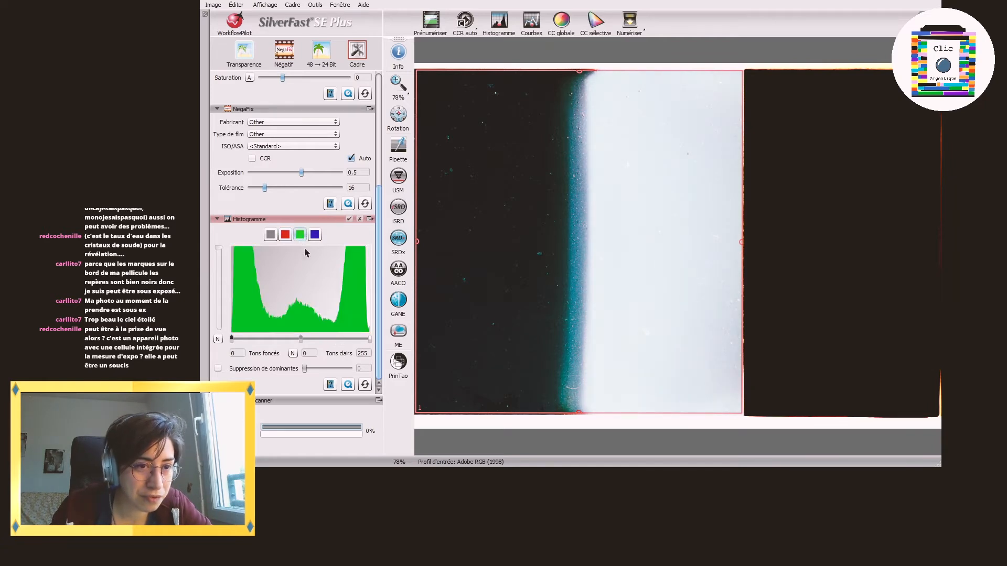
mouse_move(231, 338)
mouse_down()
mouse_move(290, 342)
mouse_move(234, 341)
mouse_up()
drag(300, 340, 331, 340)
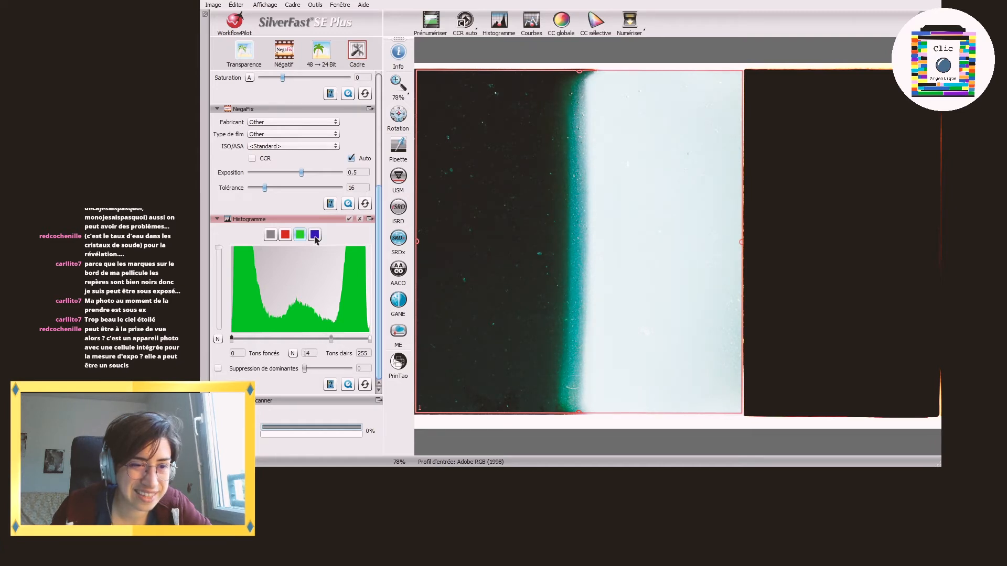
drag(370, 340, 330, 340)
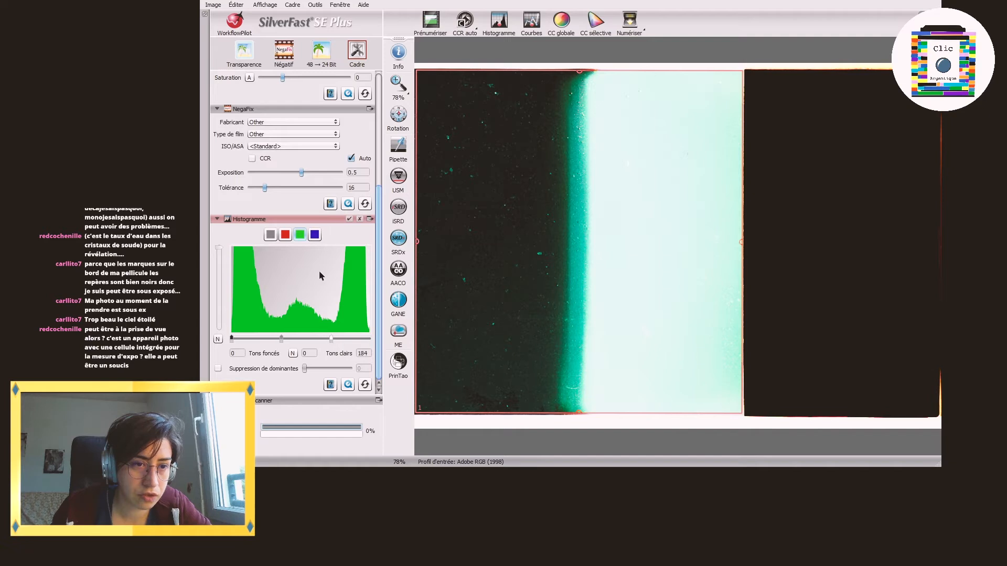
Step: Reset the red channel's shadow point to 0 and lower its highlight point to slightly above the middle of the range
click(285, 235)
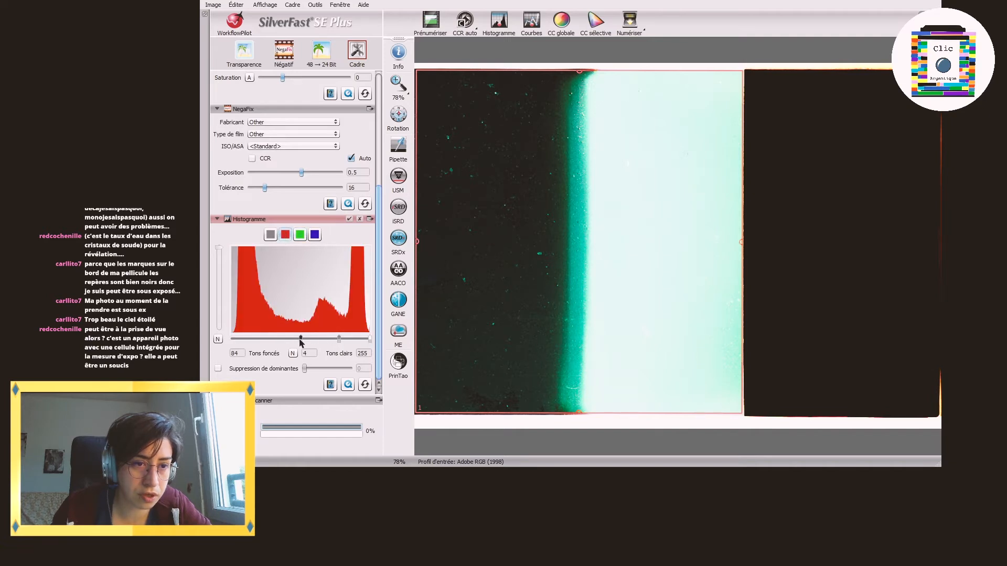
drag(300, 340, 218, 339)
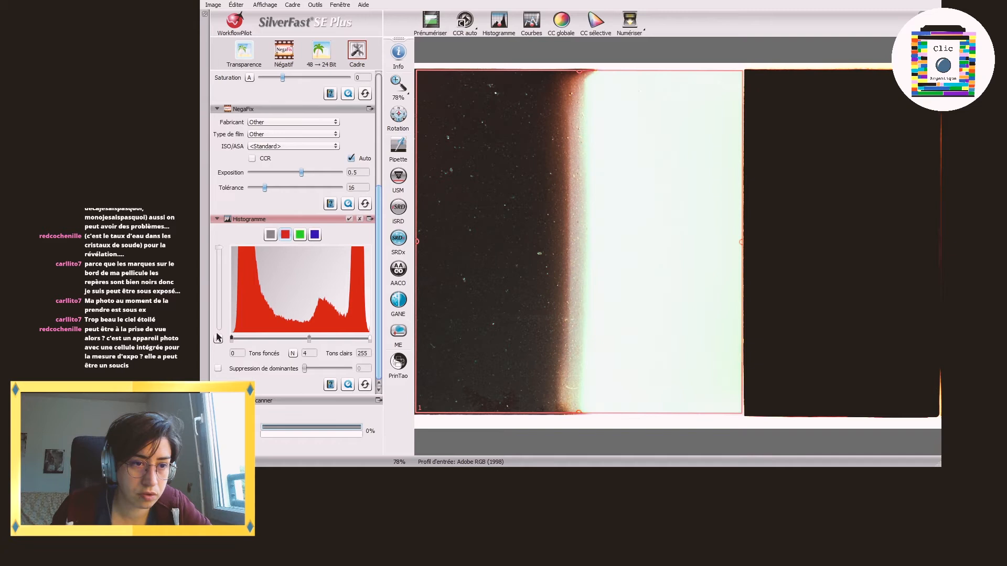
drag(370, 341, 310, 334)
Step: Set the blue channel's highlight point to 146 and scan the half-dark, half-white image to file
click(300, 234)
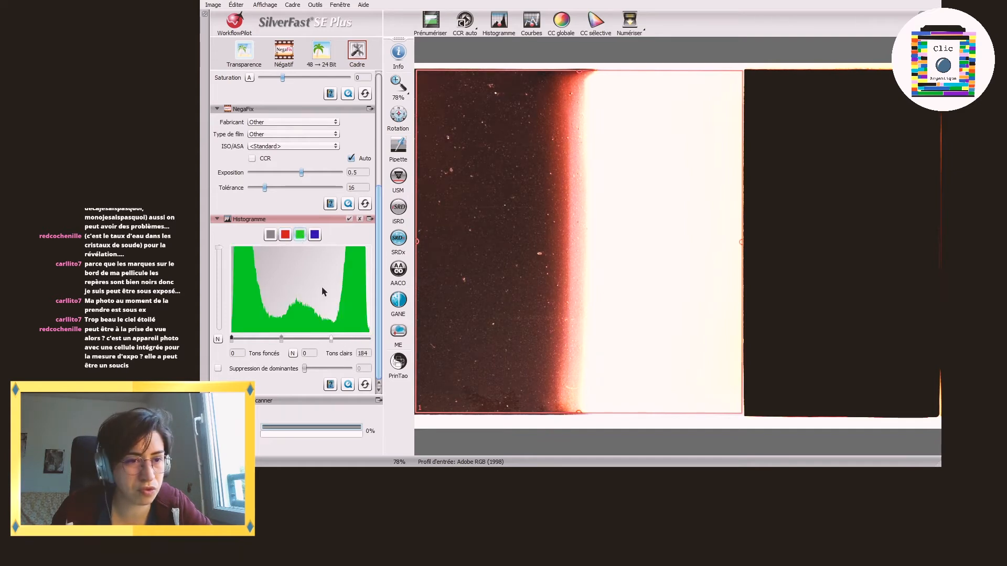
click(314, 234)
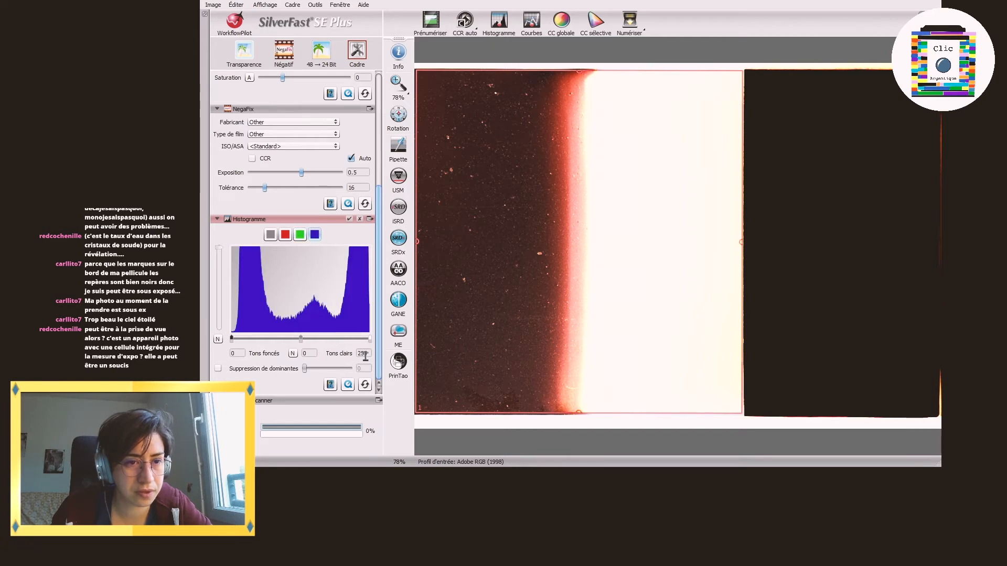
drag(369, 338, 316, 341)
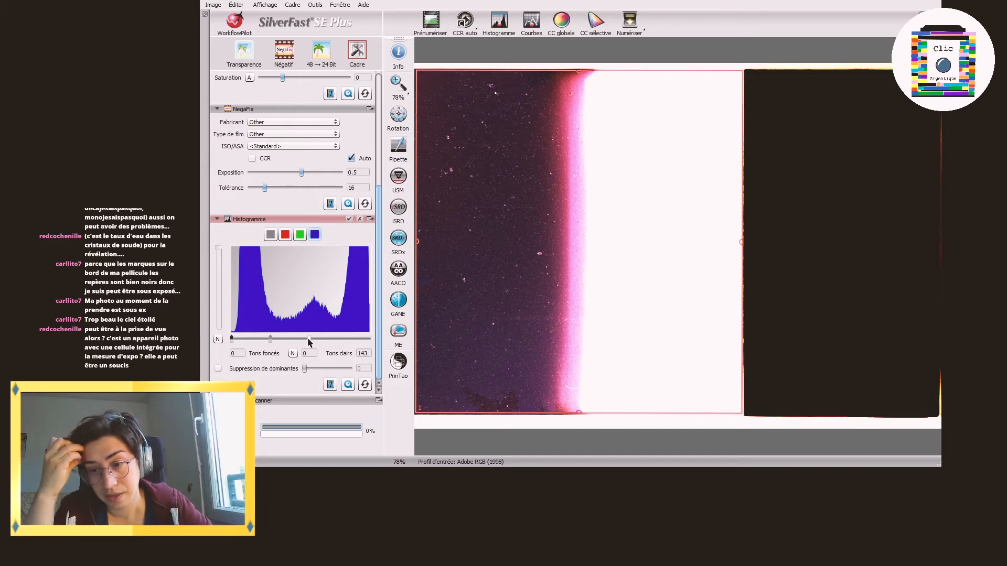
mouse_move(309, 340)
mouse_down()
mouse_move(341, 351)
mouse_move(311, 347)
mouse_up()
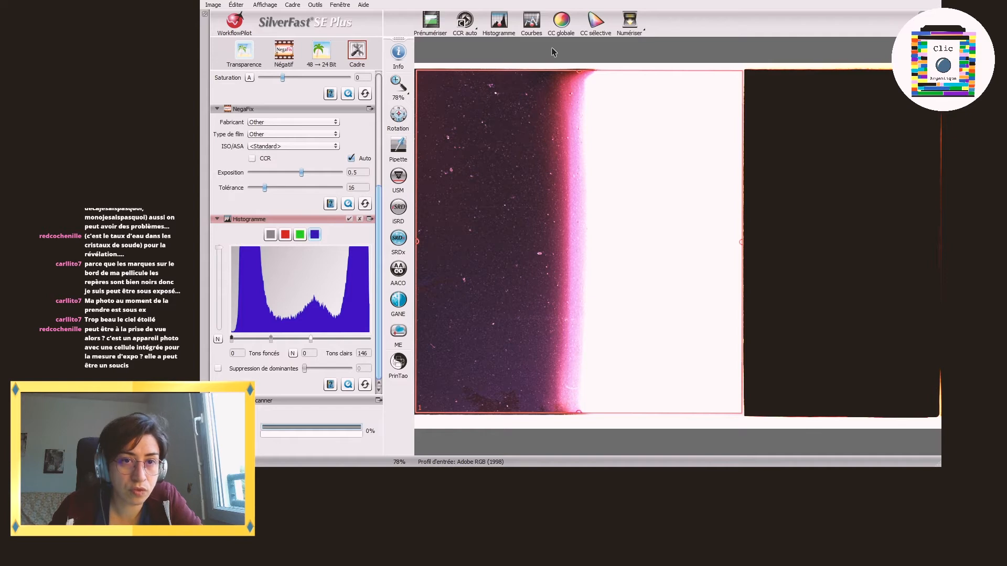
click(630, 19)
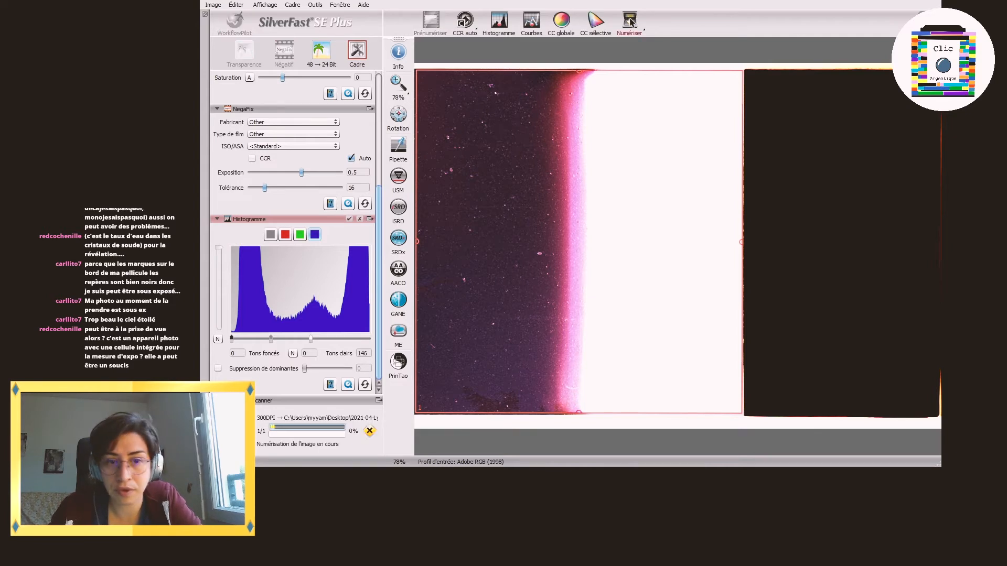